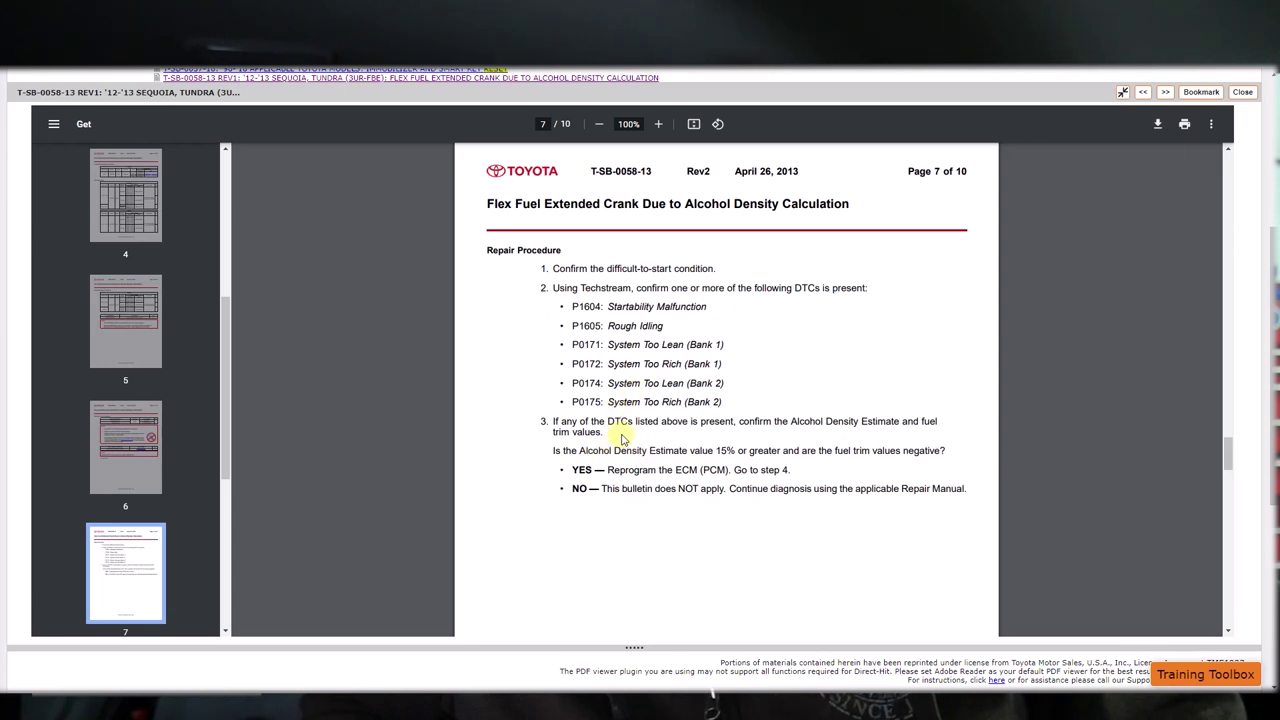
Step: Scroll the bulletin from page 7 through pages 8 and 9 to page 10's test-drive step
scroll(621, 438, down, 1)
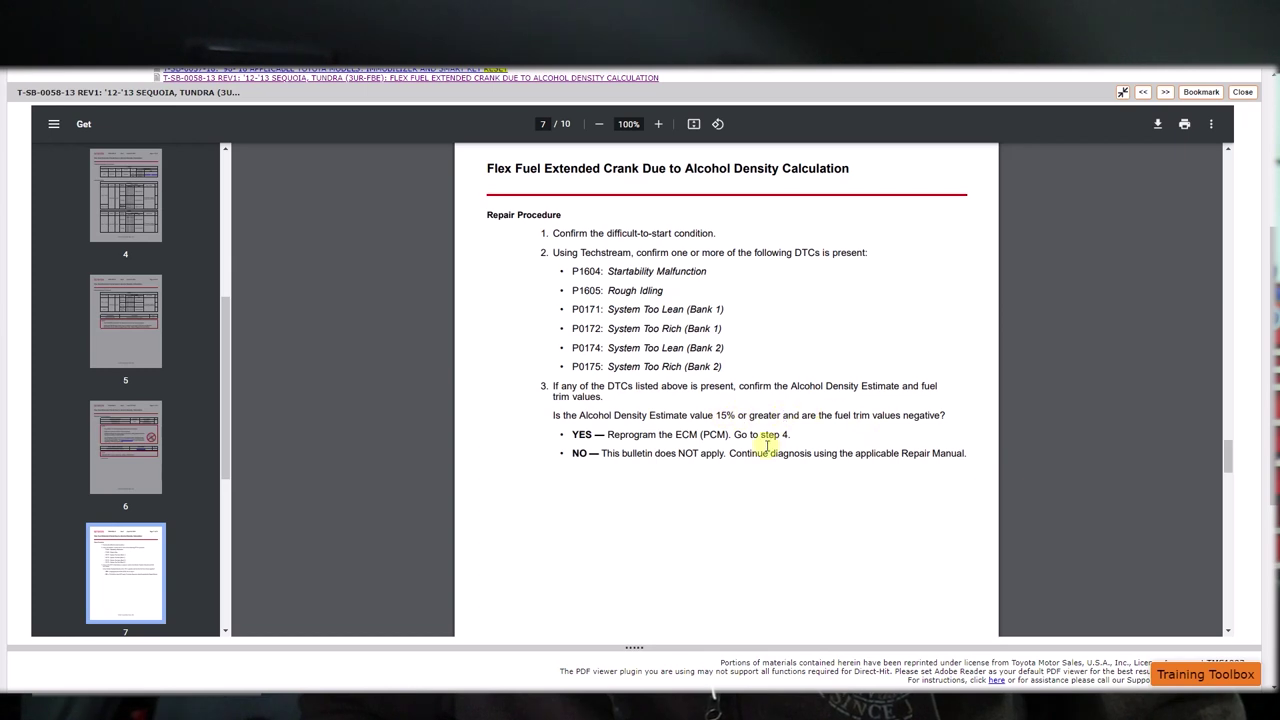
scroll(766, 446, down, 1)
scroll(767, 446, down, 5)
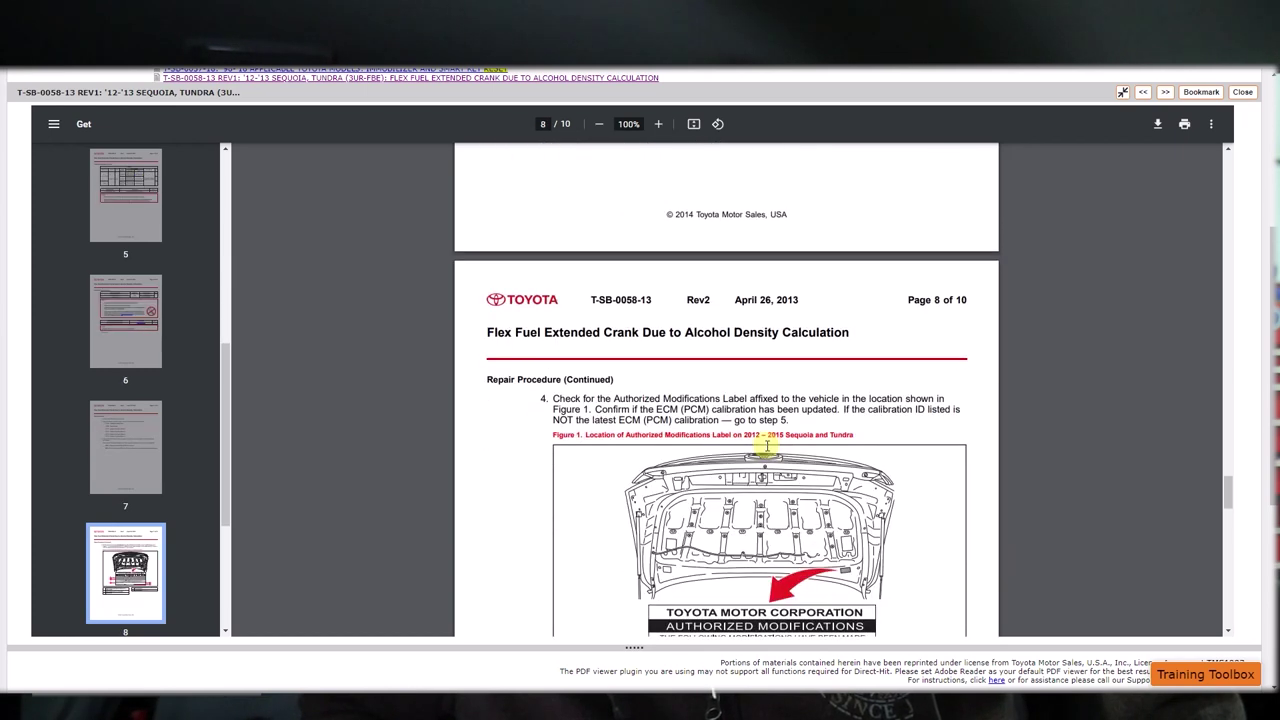
scroll(604, 485, down, 4)
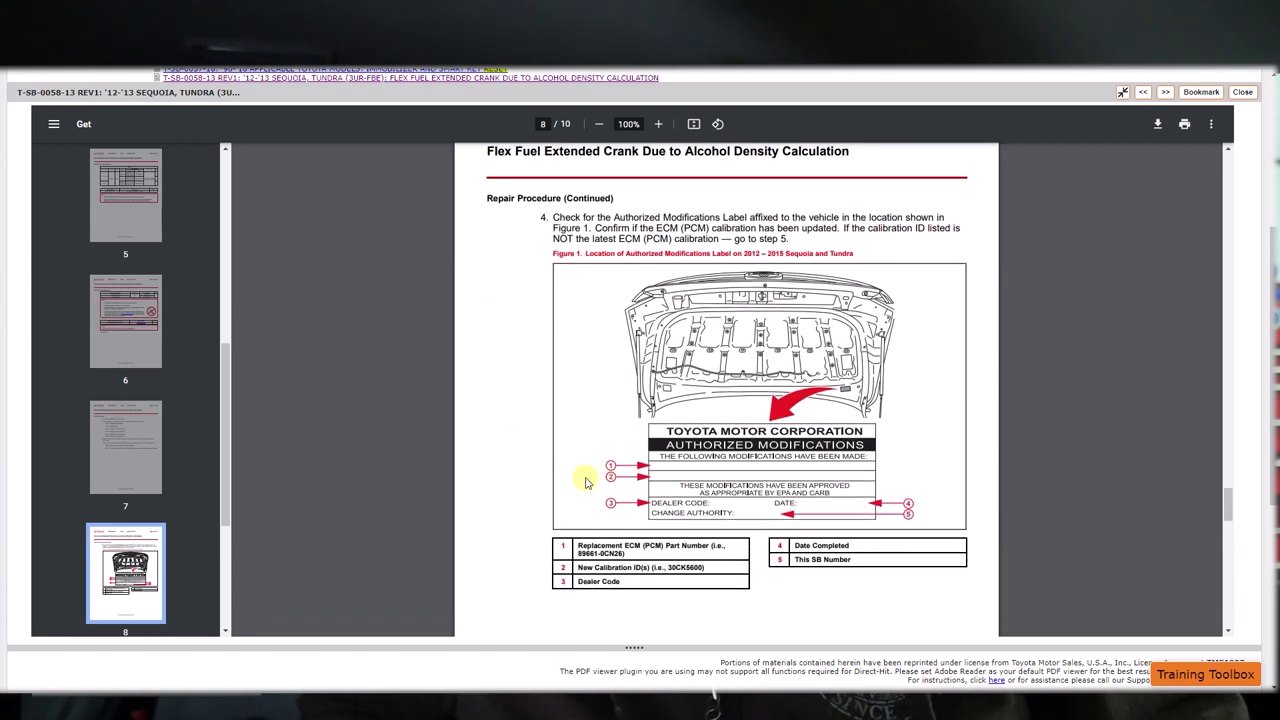
scroll(509, 467, down, 6)
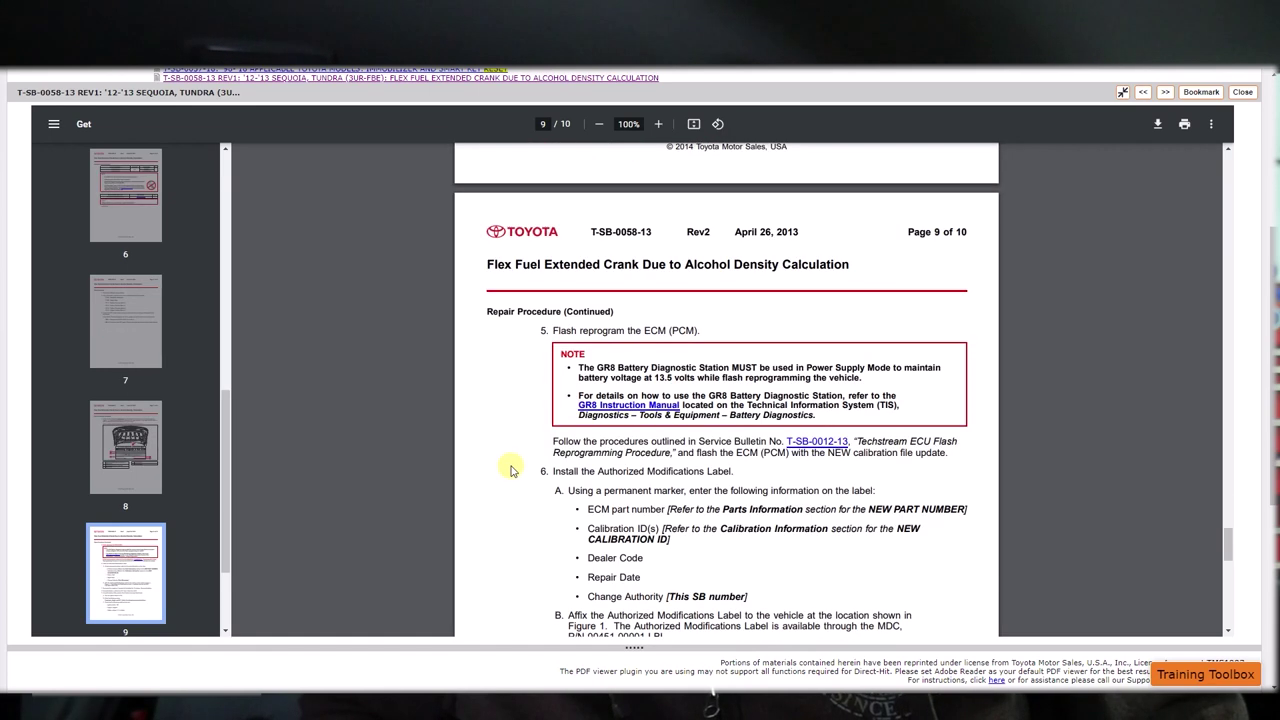
scroll(509, 467, down, 1)
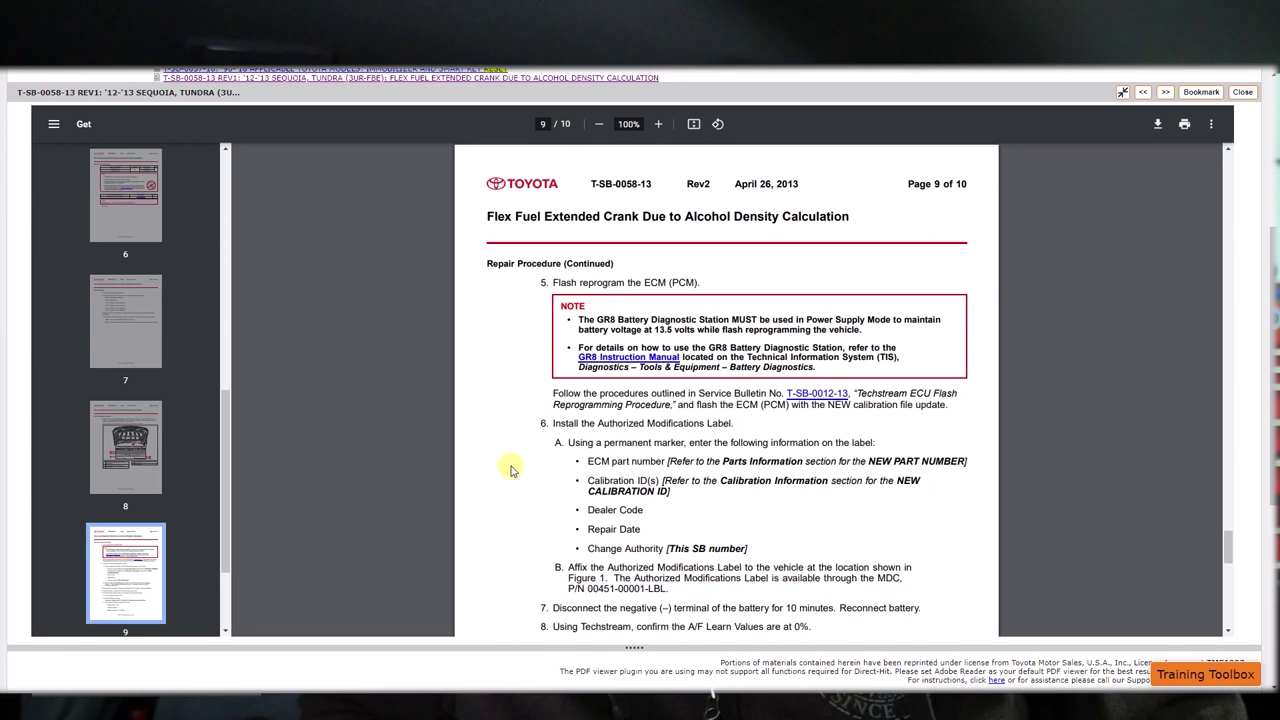
scroll(534, 487, down, 6)
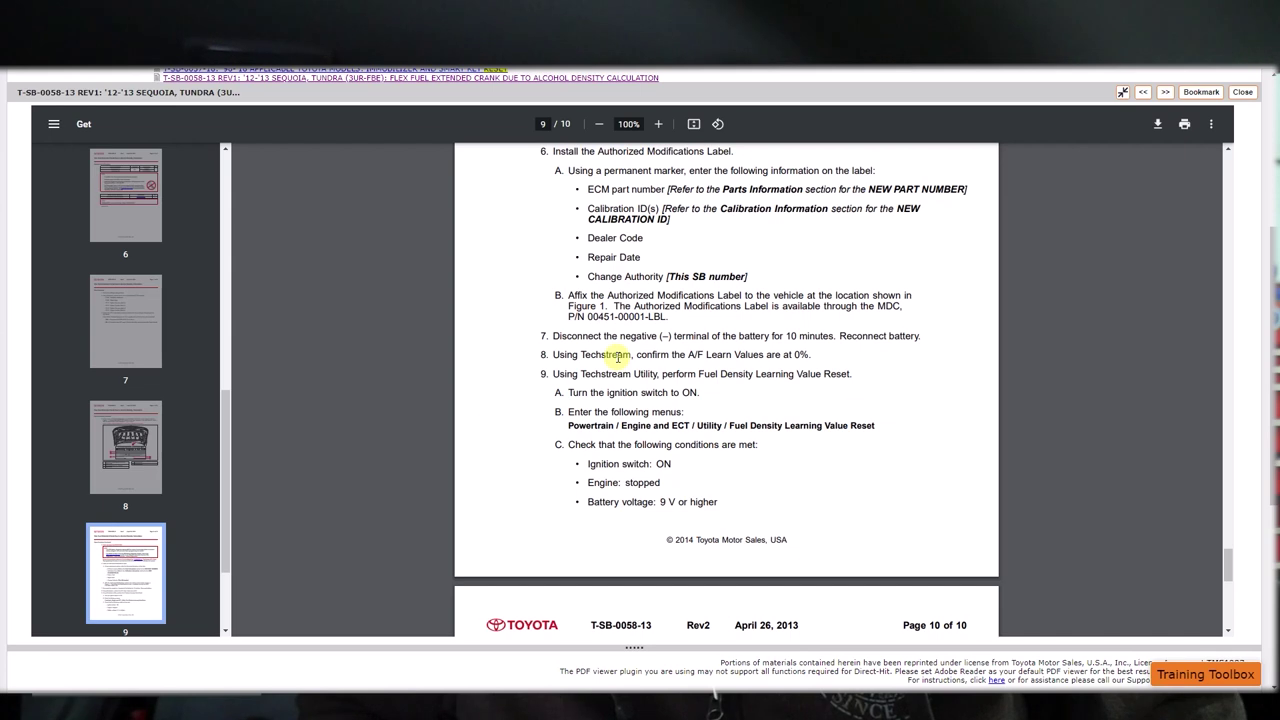
scroll(617, 355, down, 1)
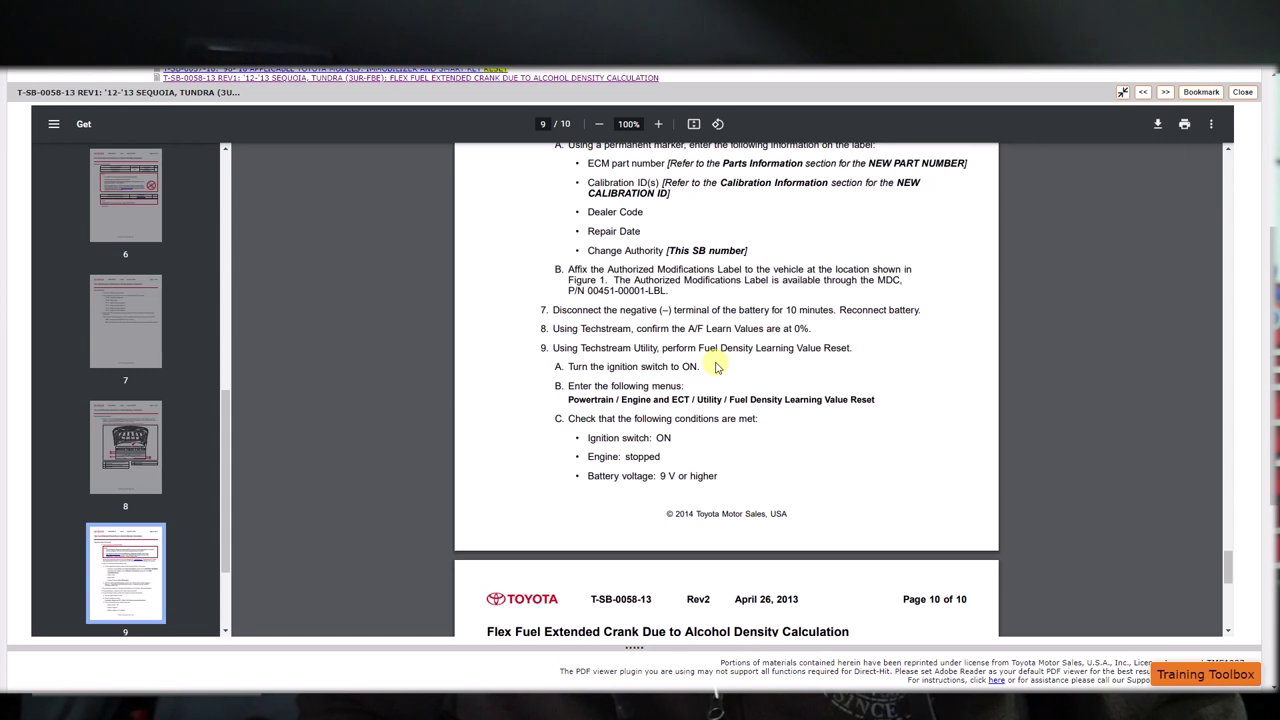
scroll(716, 367, down, 1)
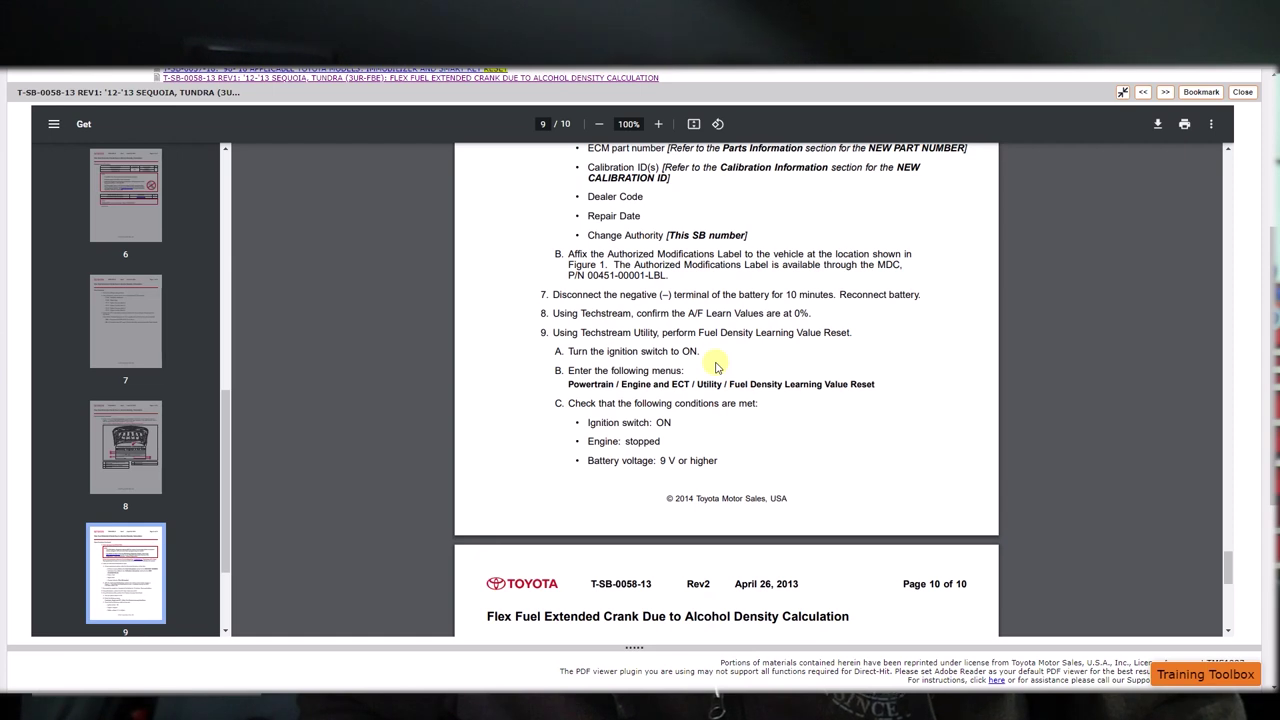
scroll(716, 367, down, 3)
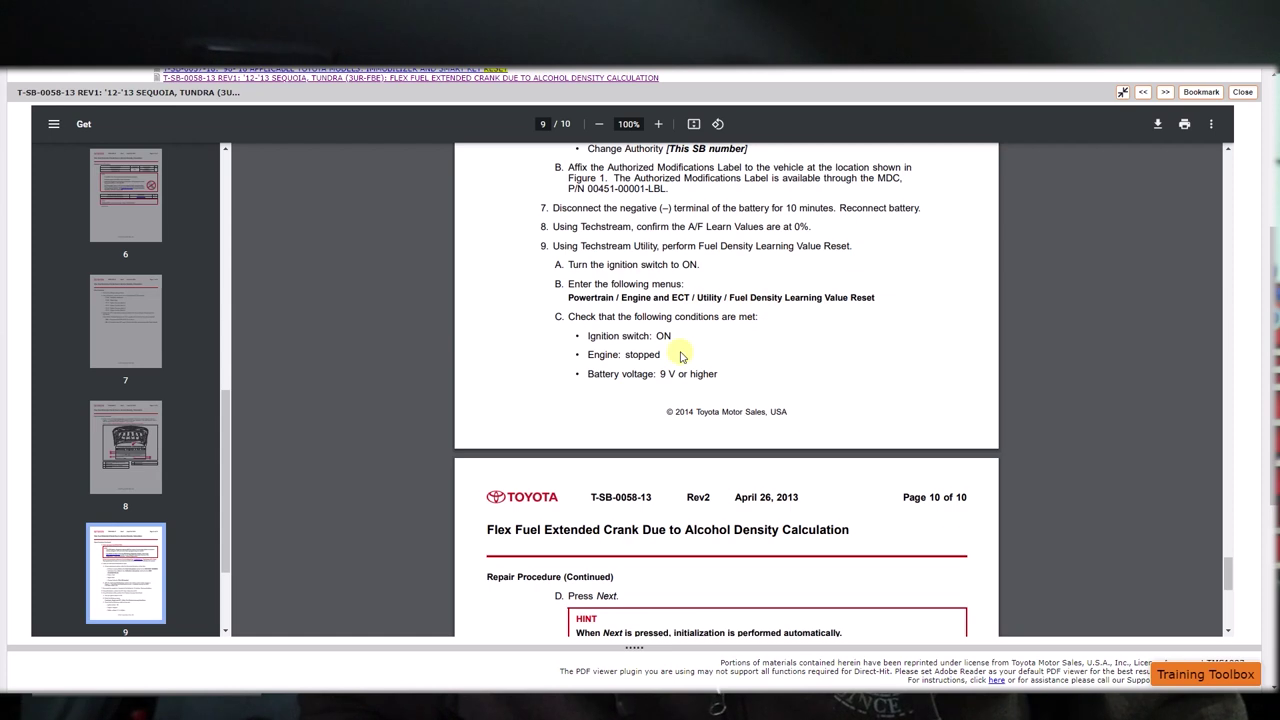
scroll(697, 347, down, 8)
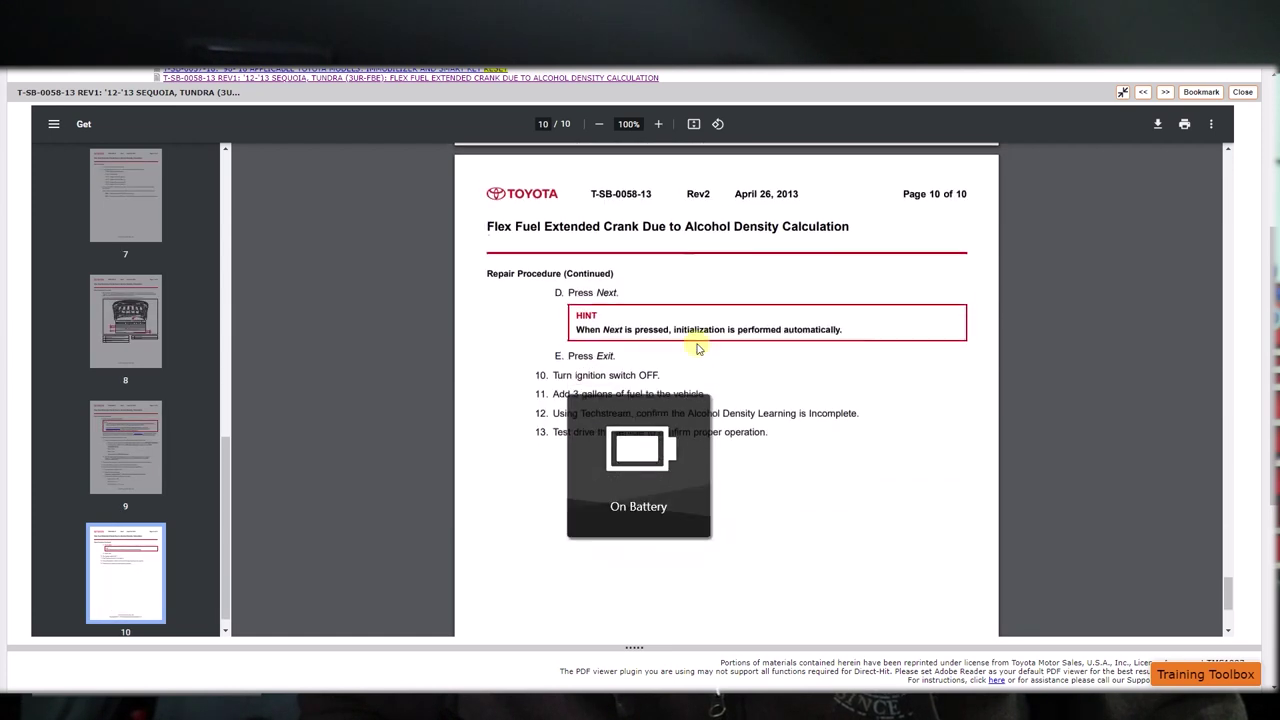
scroll(697, 347, down, 1)
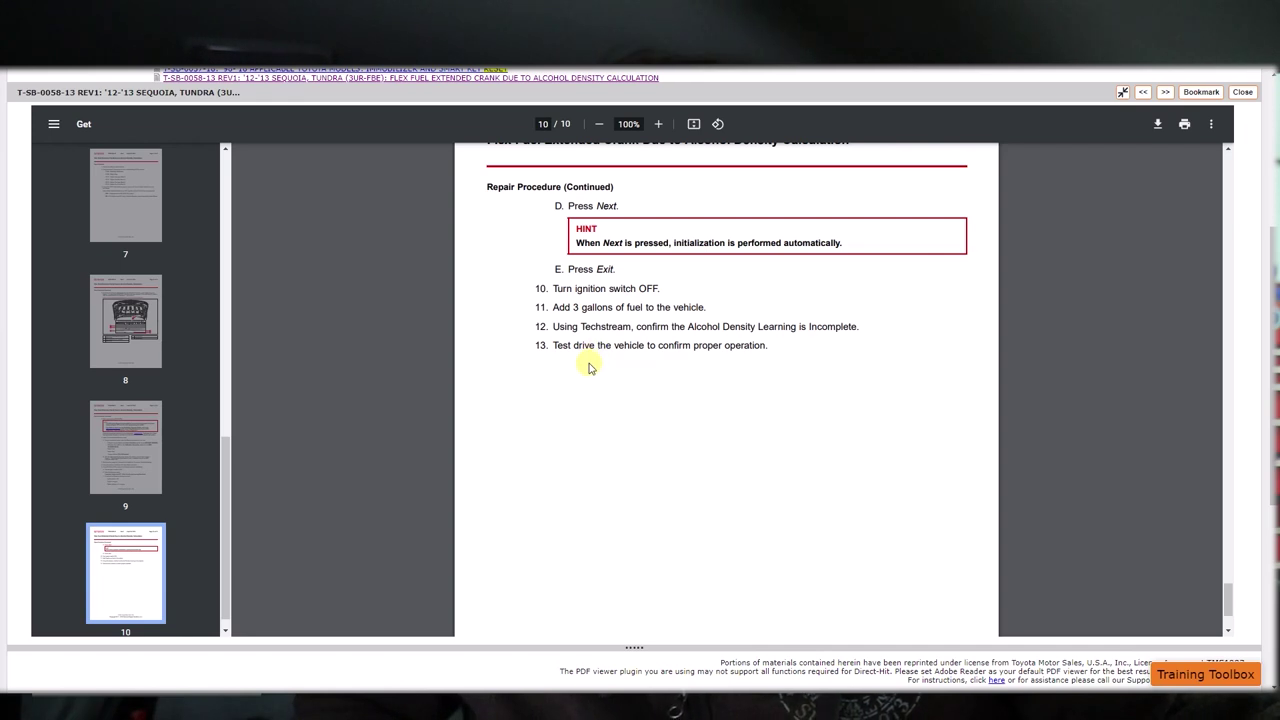
scroll(588, 368, down, 1)
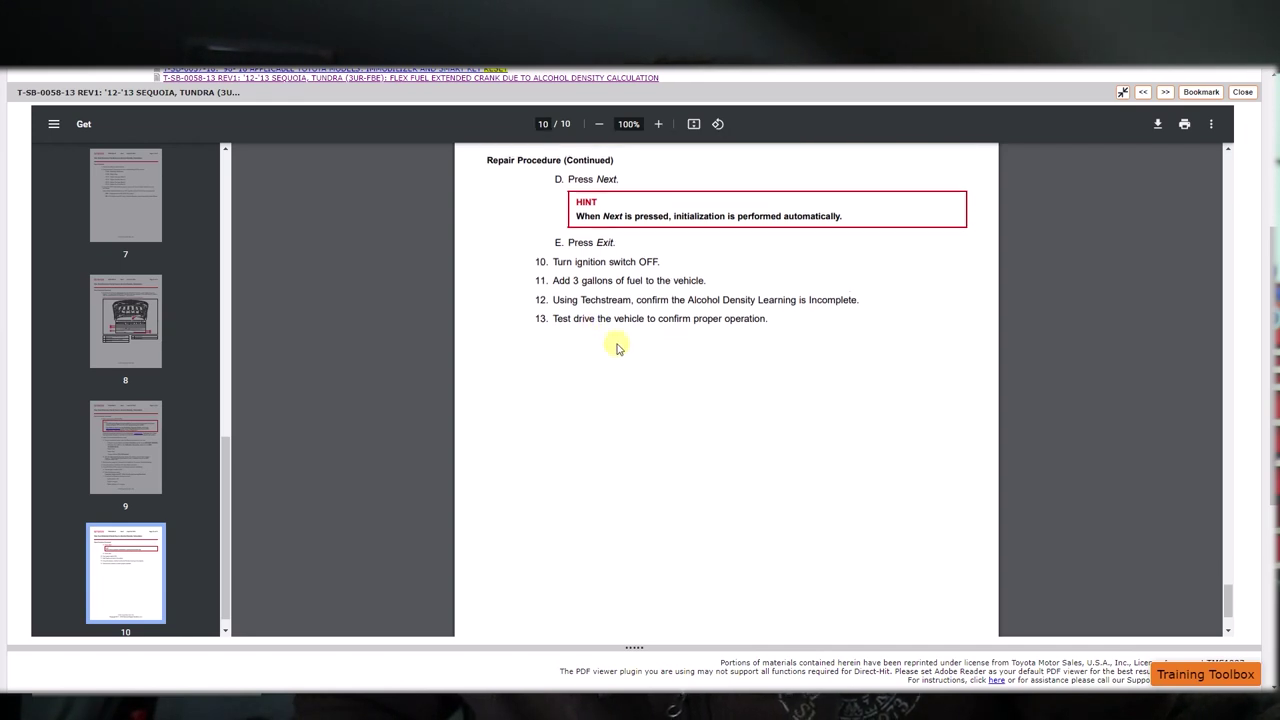
scroll(634, 341, down, 1)
scroll(634, 341, down, 3)
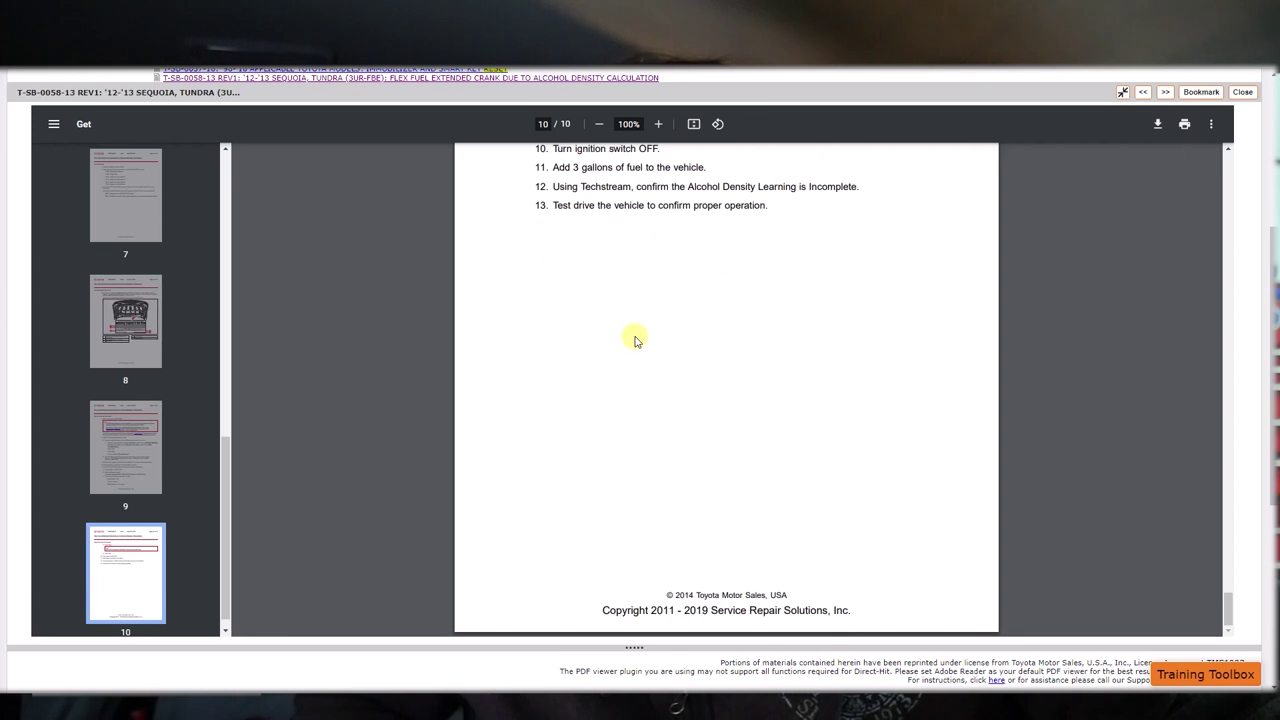
scroll(634, 341, up, 3)
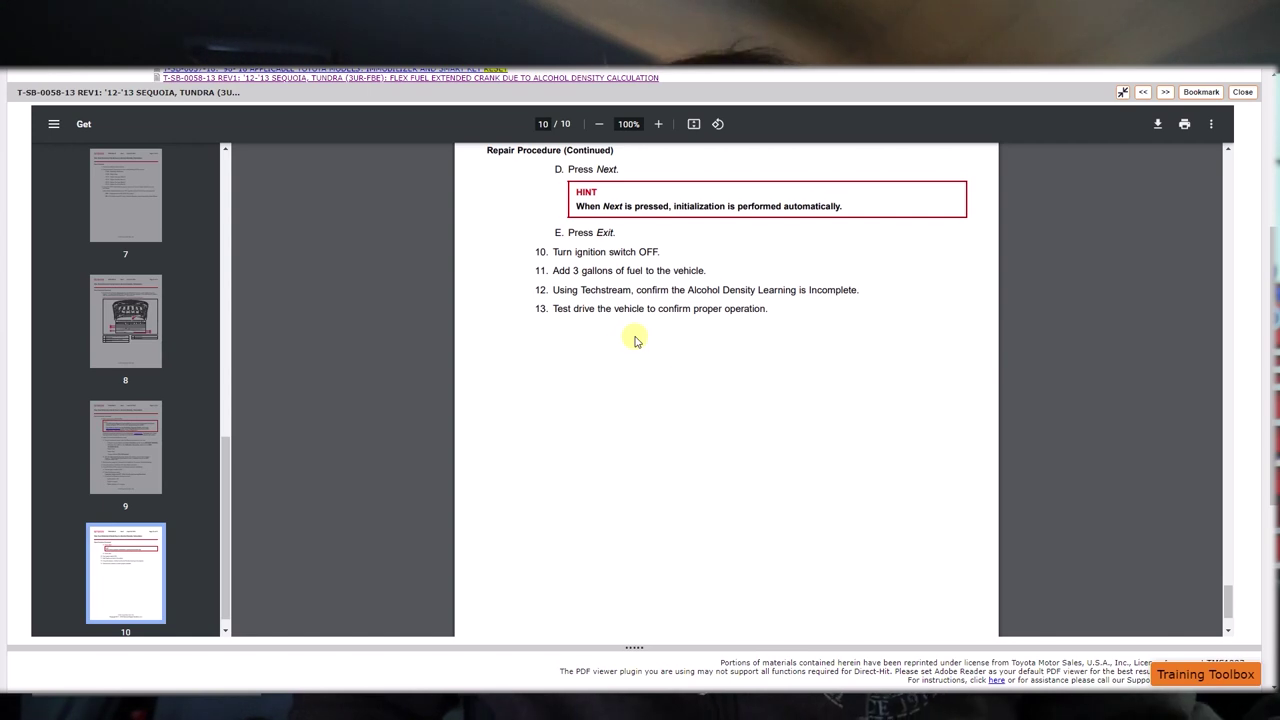
scroll(634, 341, up, 2)
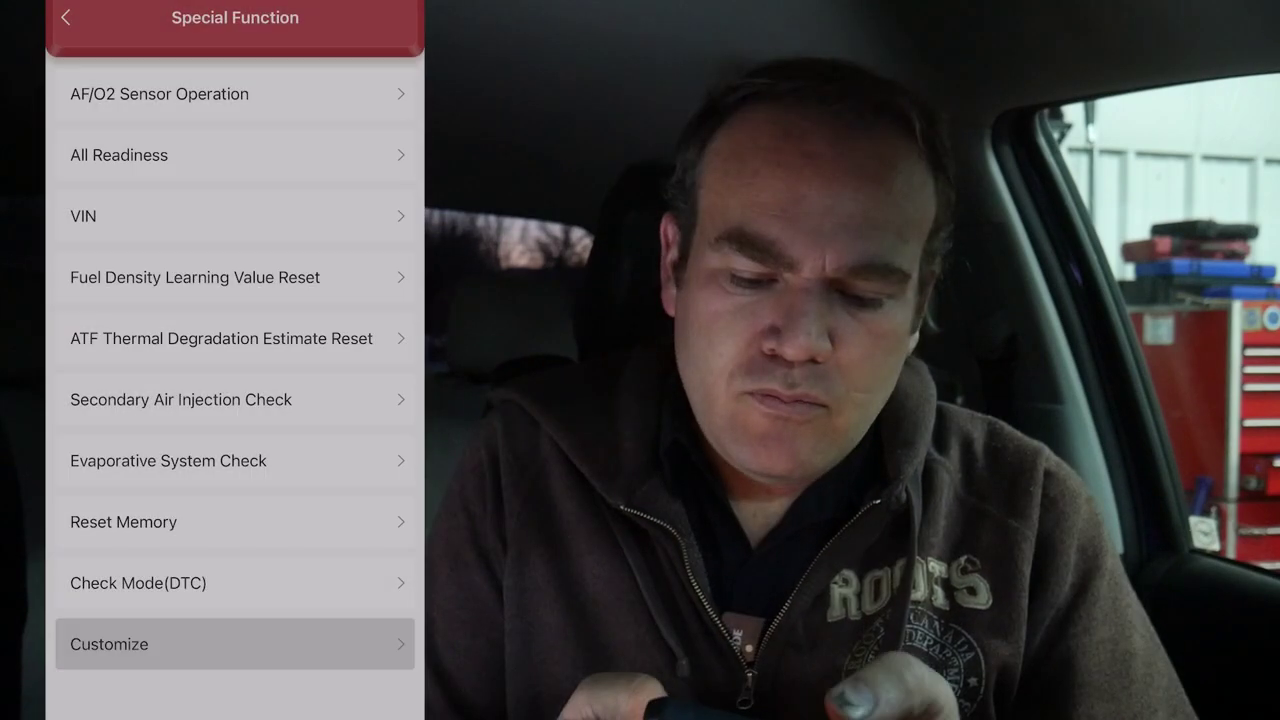
Step: Back out of Special Function to the main connection list and confirm quitting the diagnosis
scroll(235, 380, down, 1)
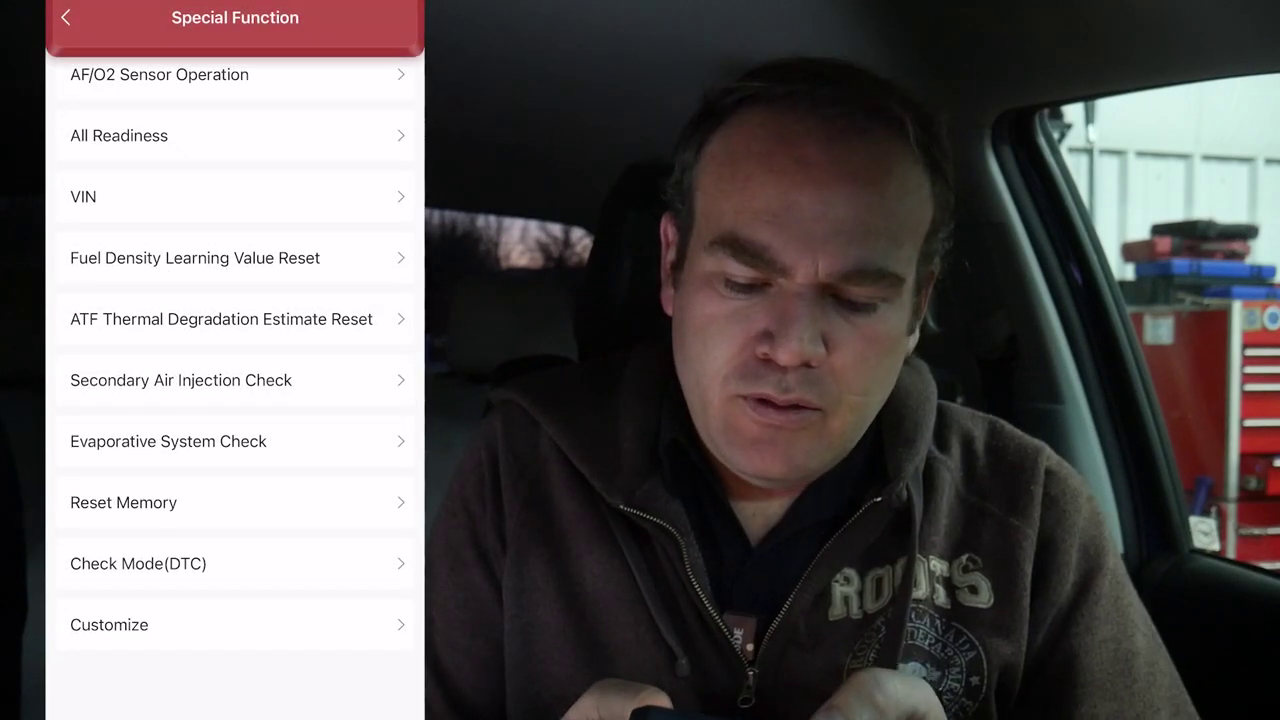
scroll(235, 380, up, 1)
click(65, 17)
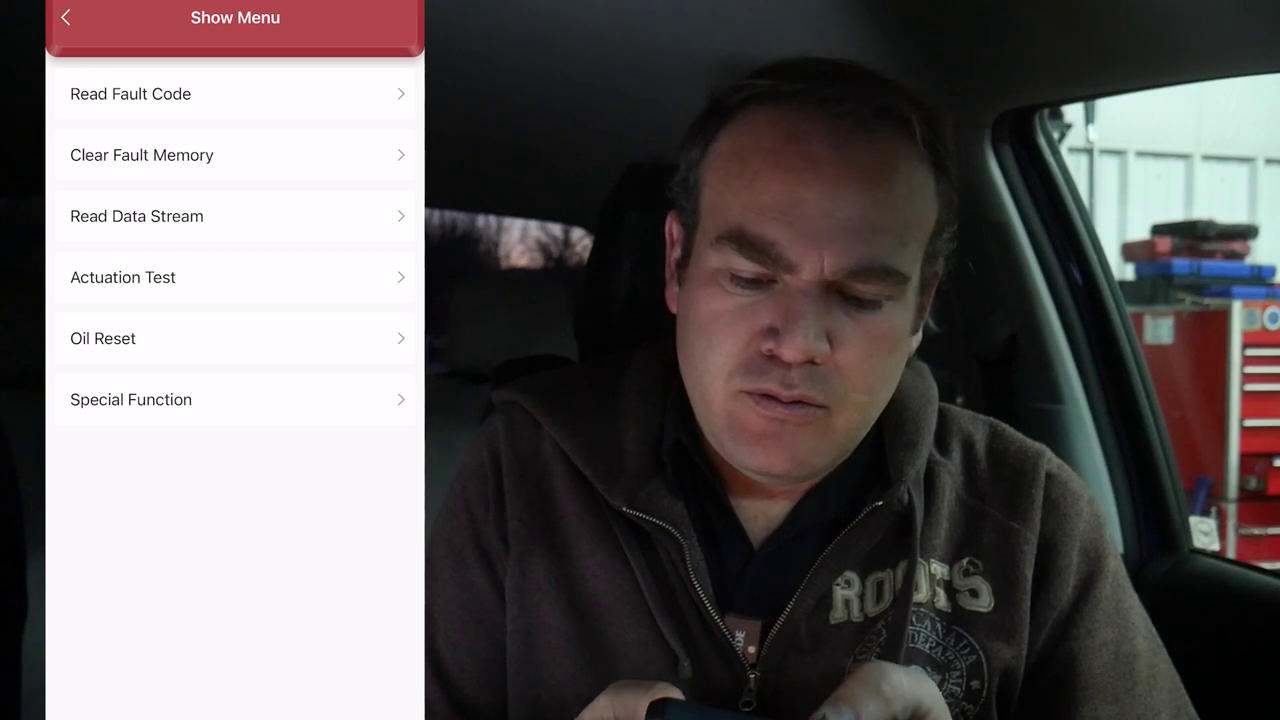
click(65, 17)
click(65, 17)
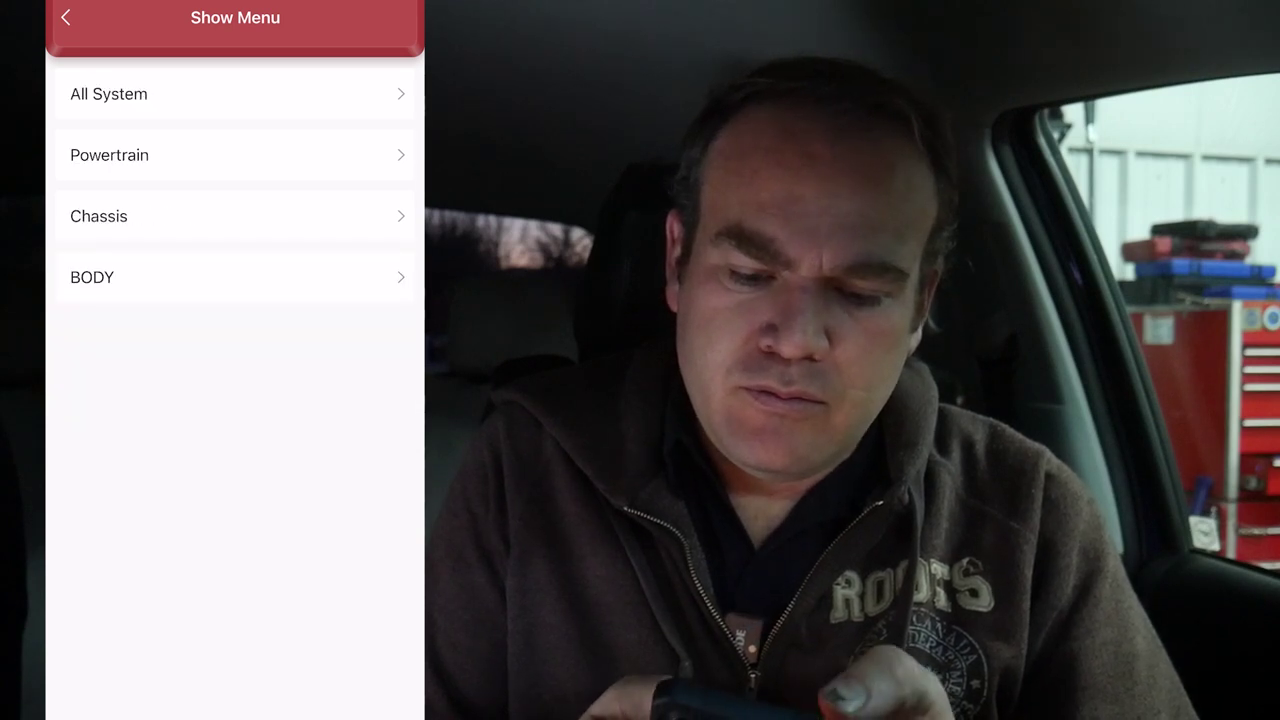
click(65, 17)
click(65, 17)
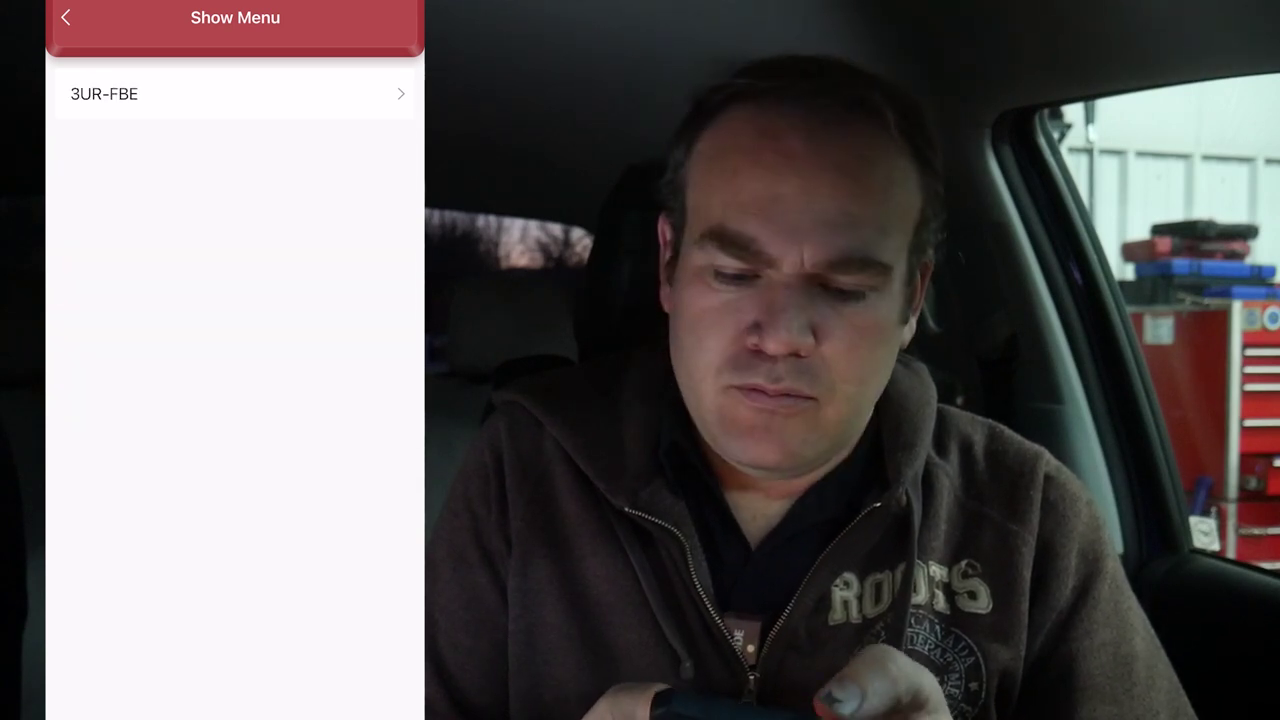
click(65, 17)
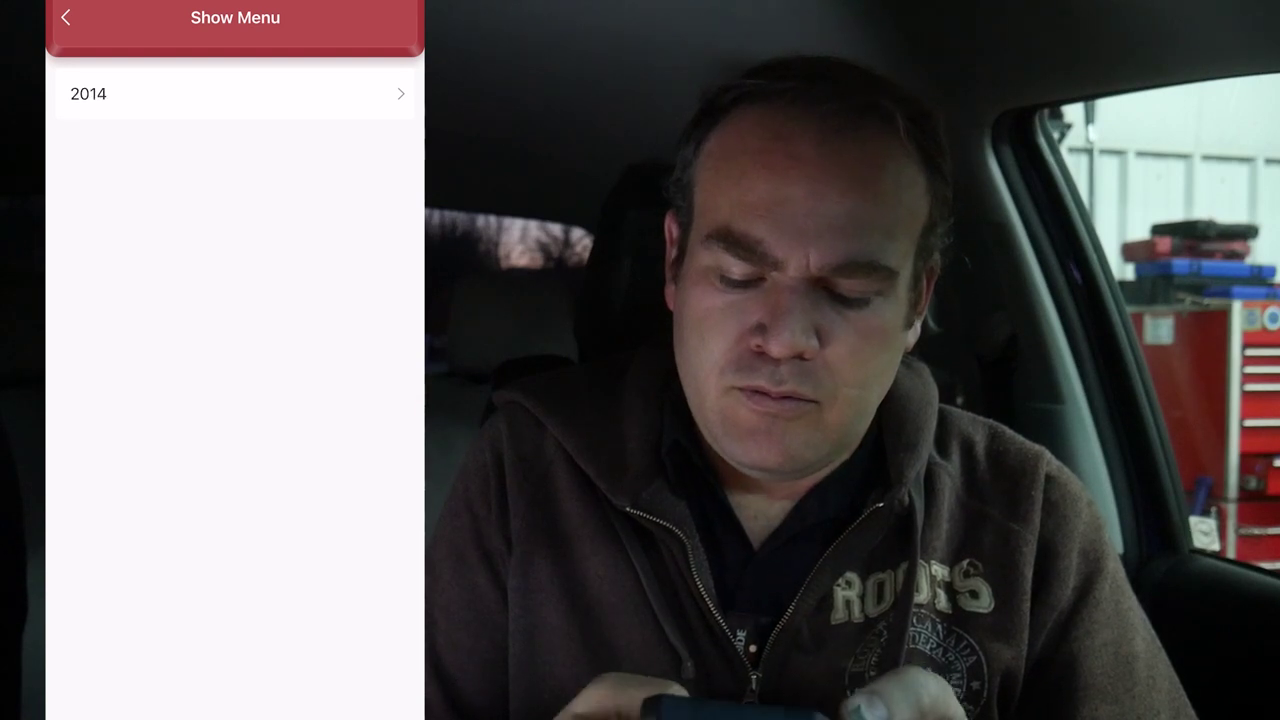
click(65, 17)
click(65, 17)
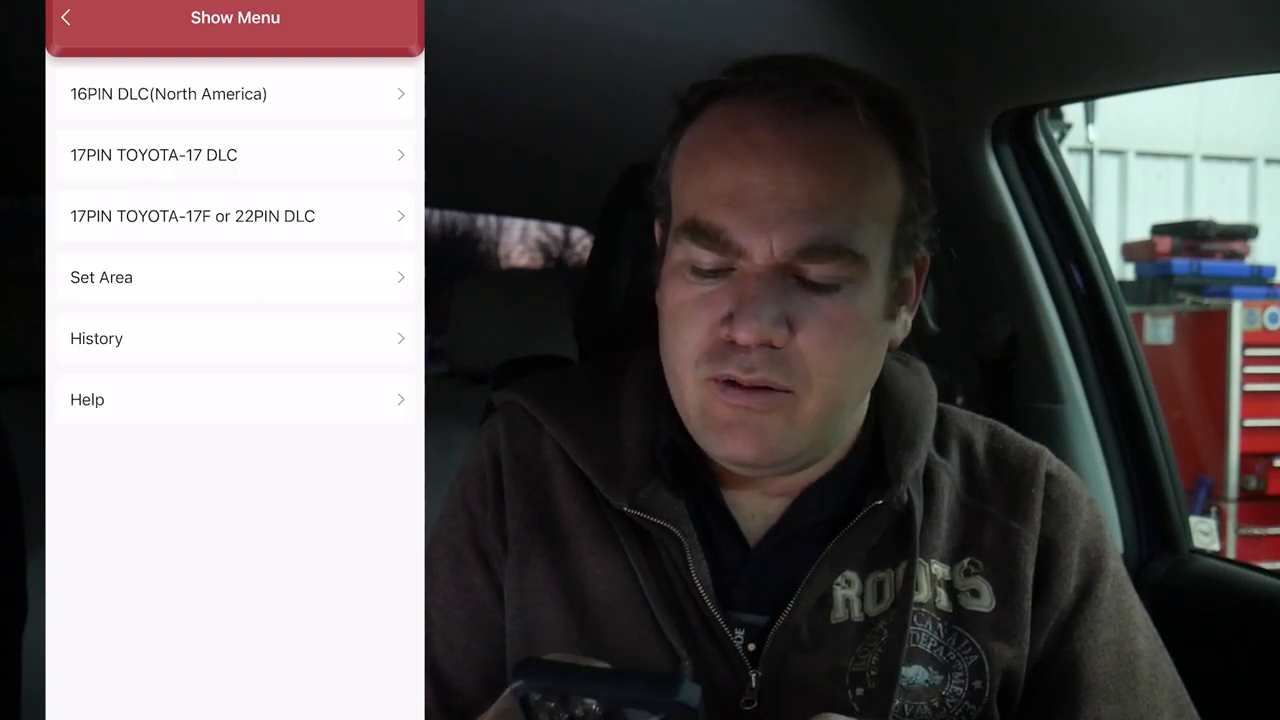
click(65, 17)
click(234, 654)
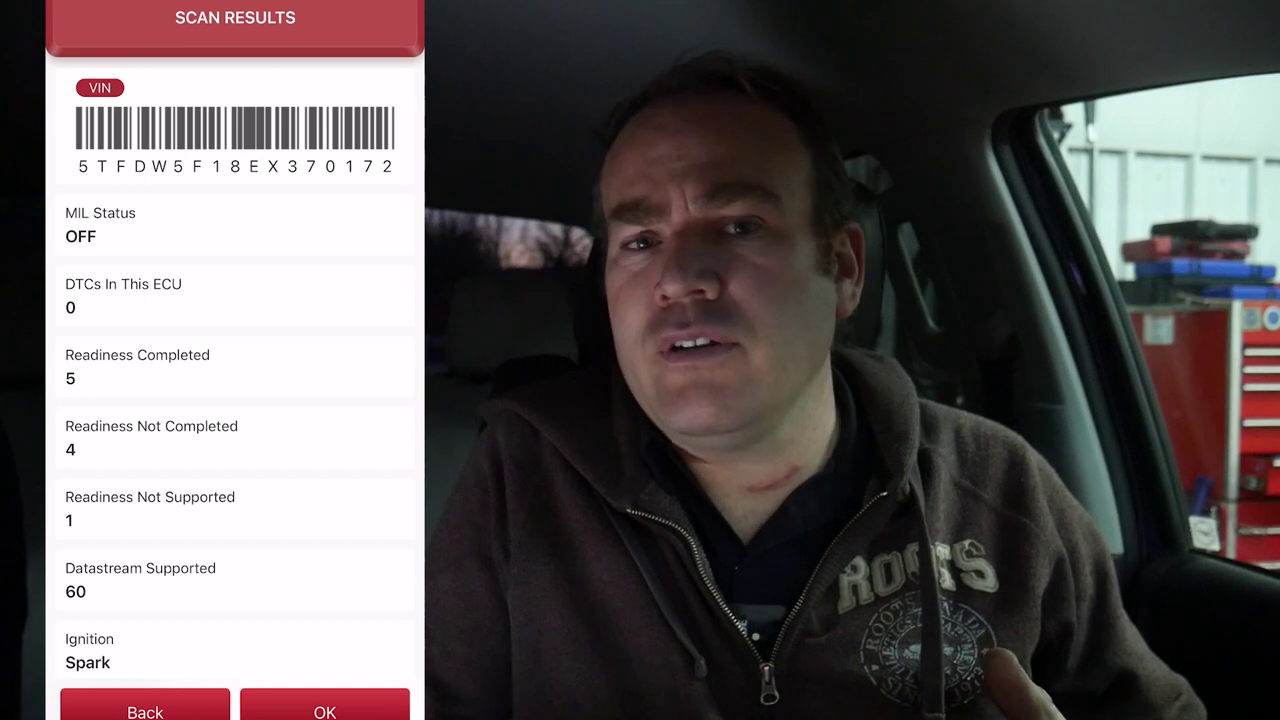
Step: After the rescan, view engine Module Information calibration IDs 30CL4300 and 50C84100
scroll(235, 360, down, 2)
click(325, 708)
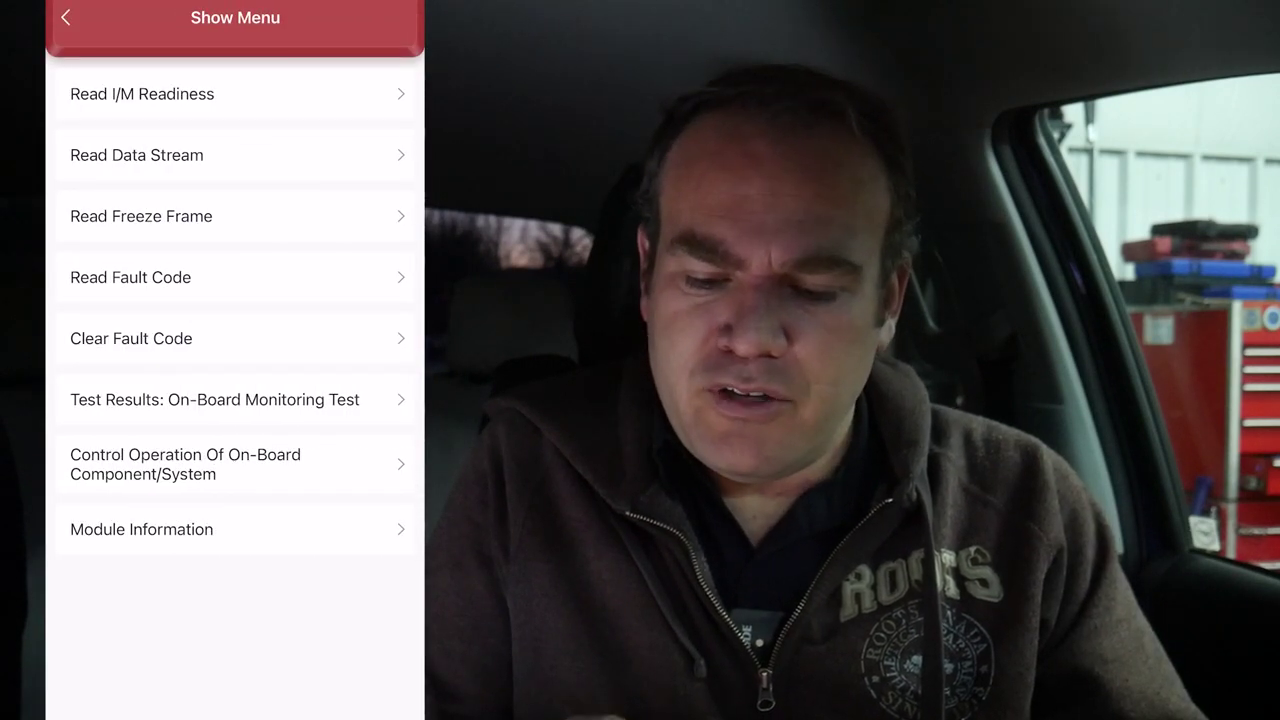
click(141, 529)
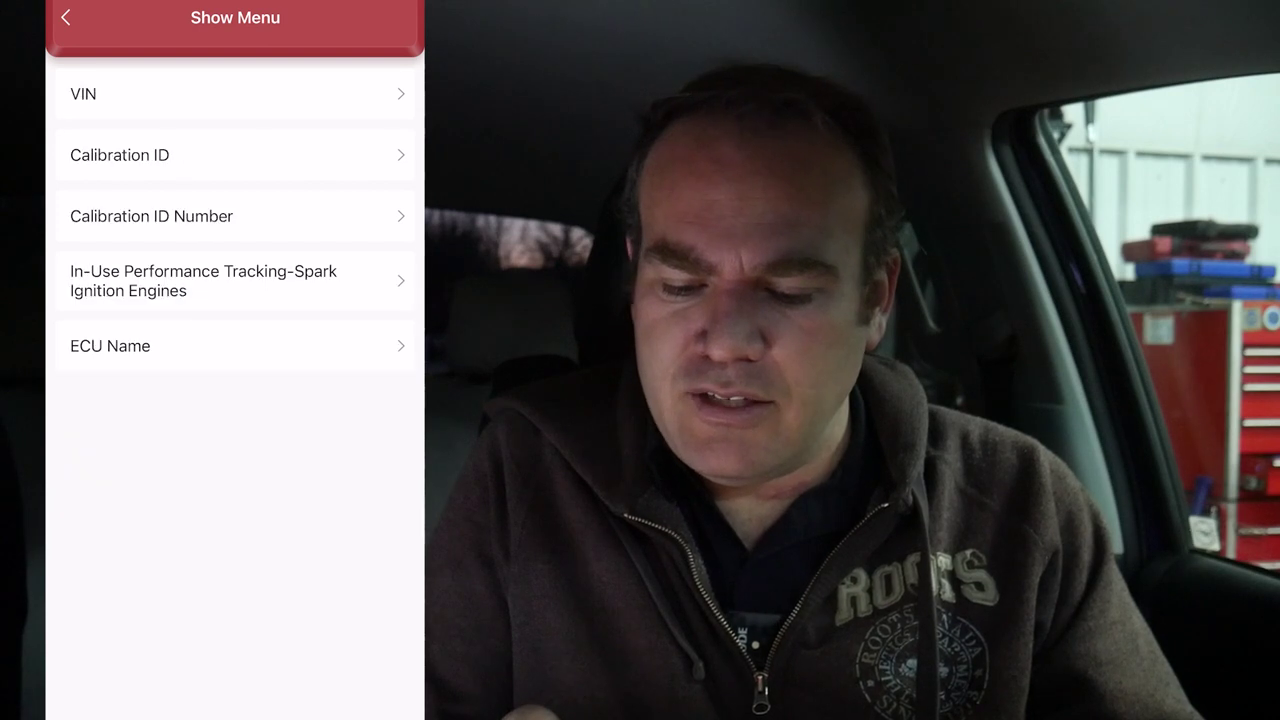
click(200, 155)
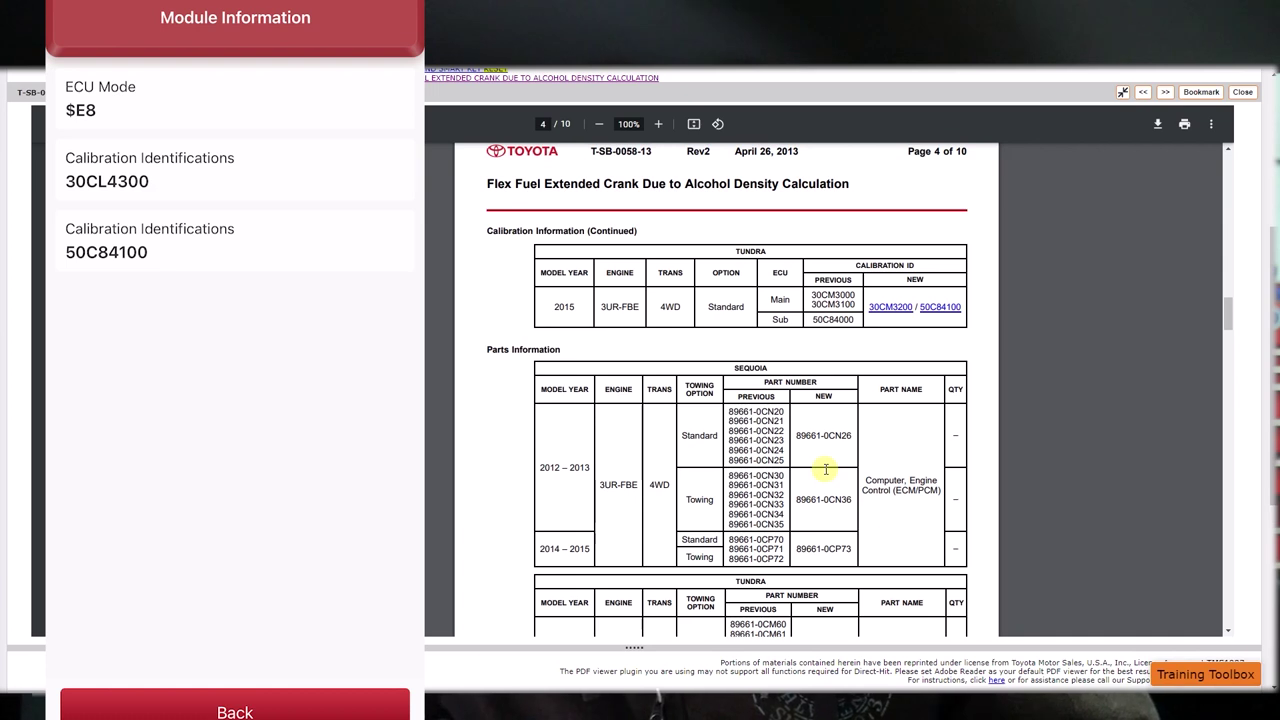
Step: Compare calibration 30CL4300 against the bulletin table, then start the Engine and ECT update
scroll(808, 375, up, 1)
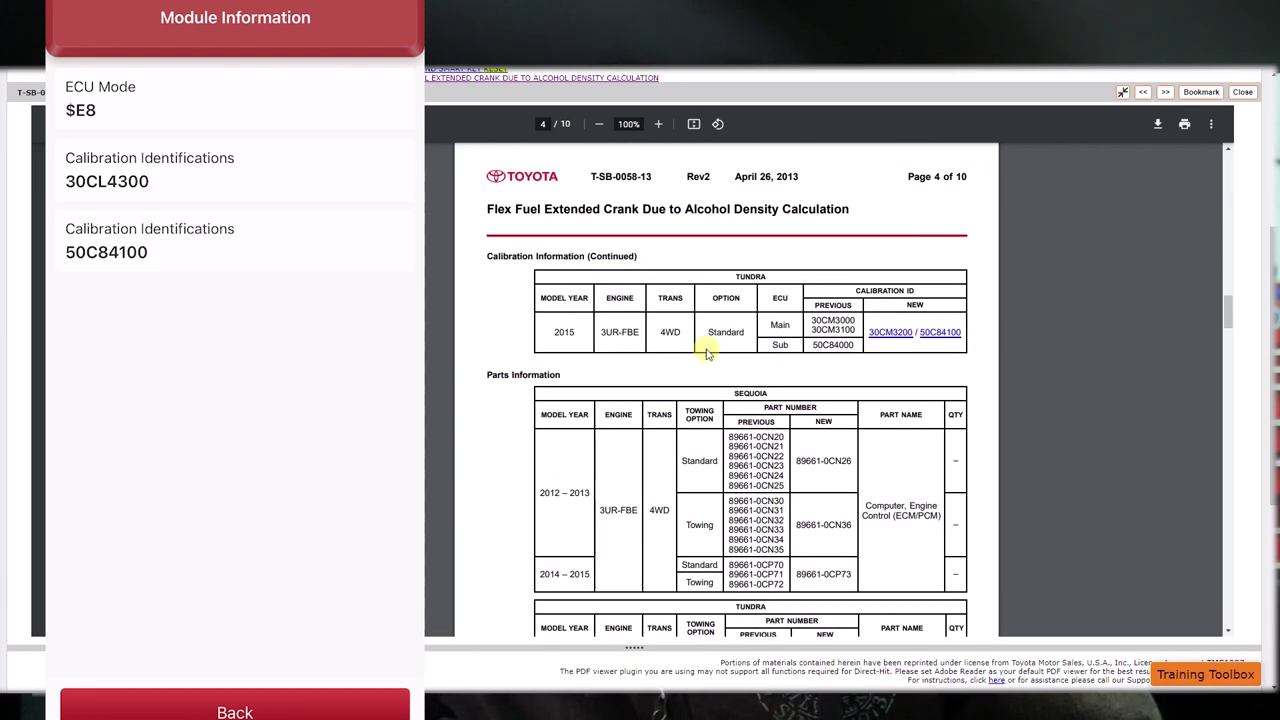
scroll(646, 362, down, 2)
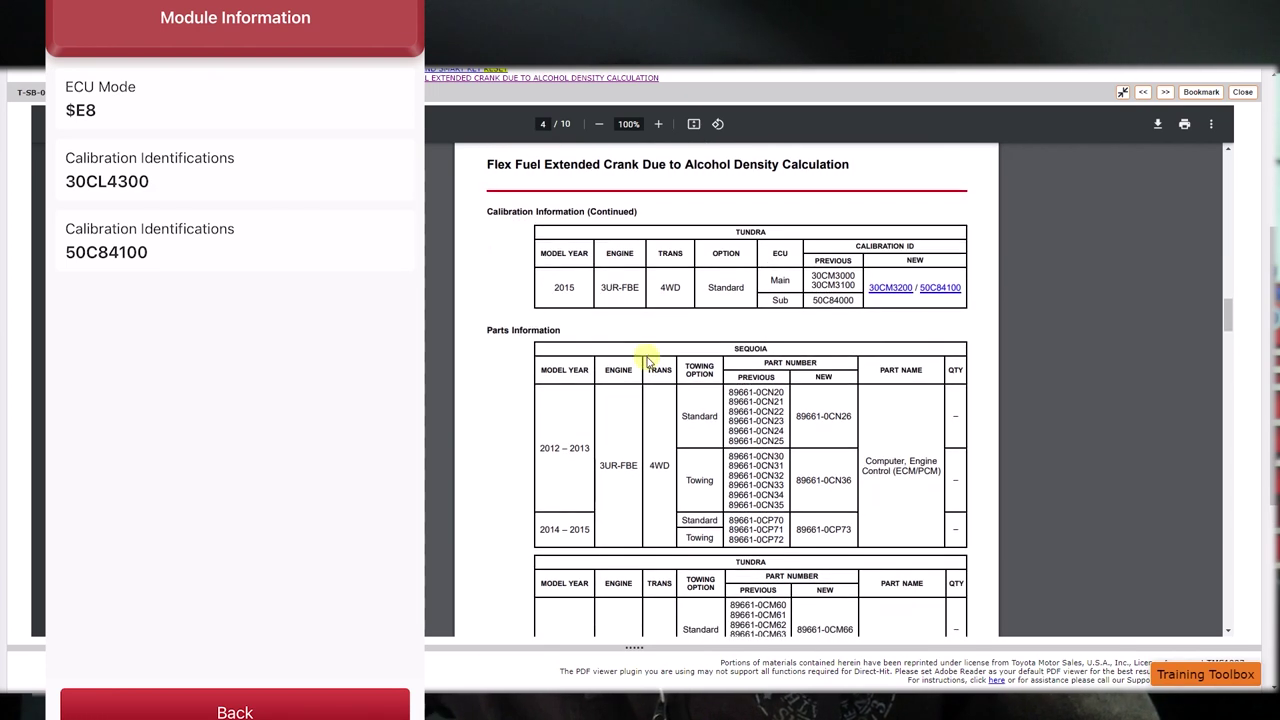
scroll(646, 362, up, 5)
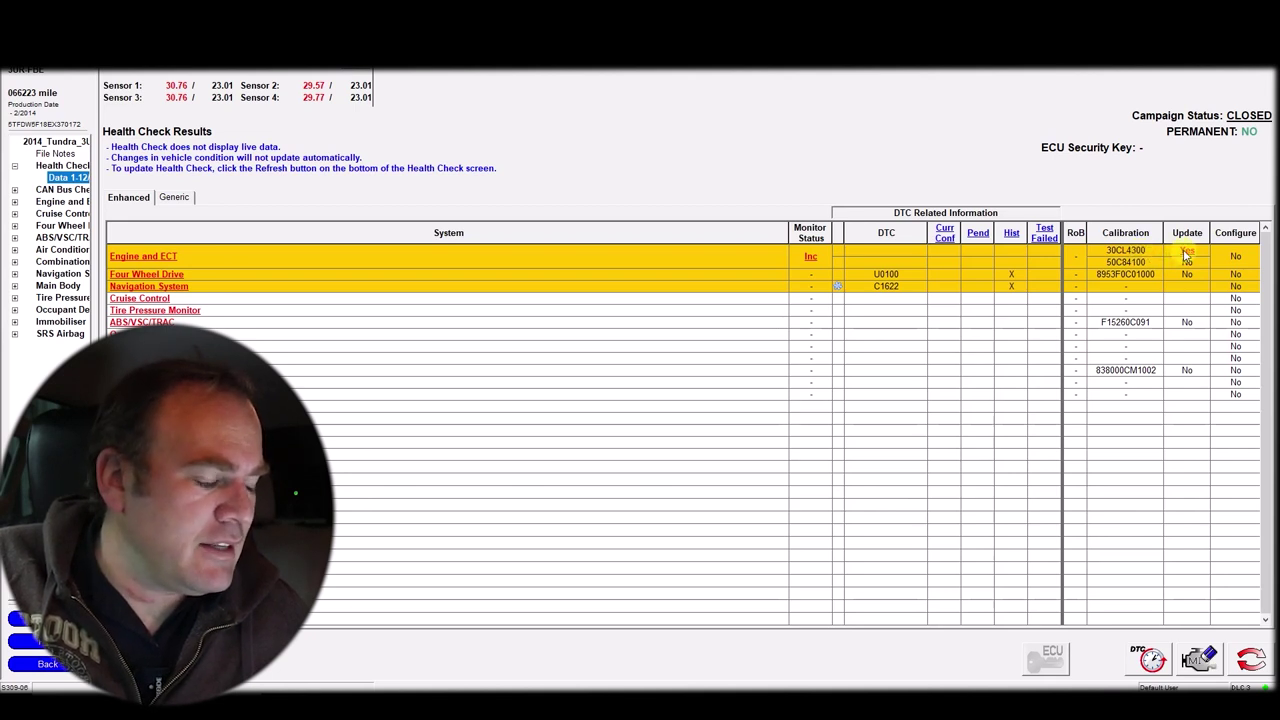
click(1185, 255)
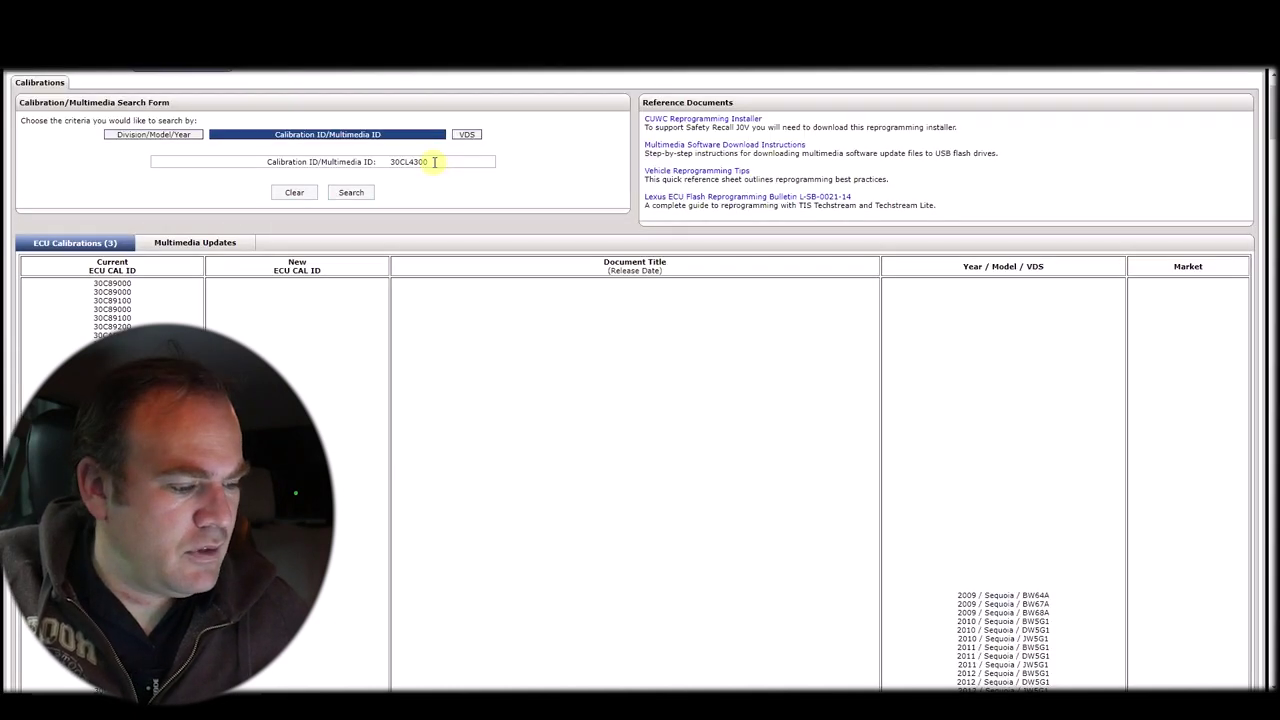
Step: Locate 30CL4300 in the TIS results and bring bulletin T-SB-0166-19 Rev1 into view
drag(434, 161, 400, 162)
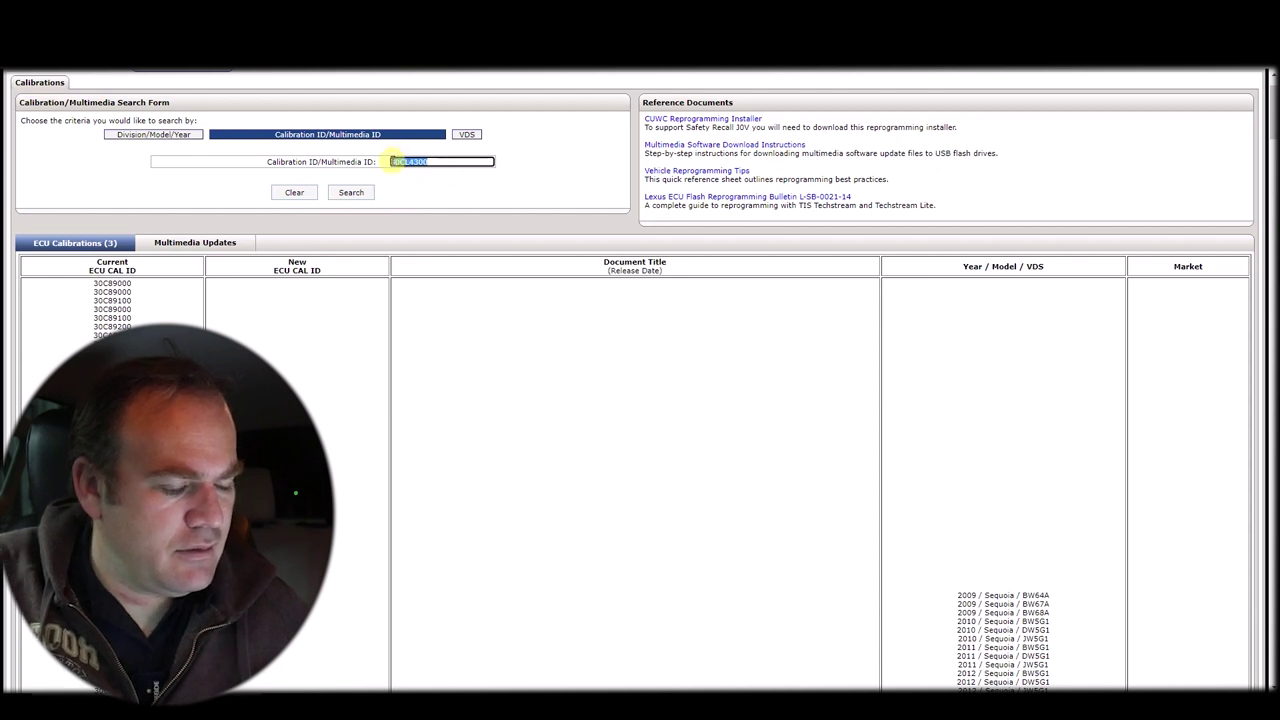
key(alt+Tab)
key(Return)
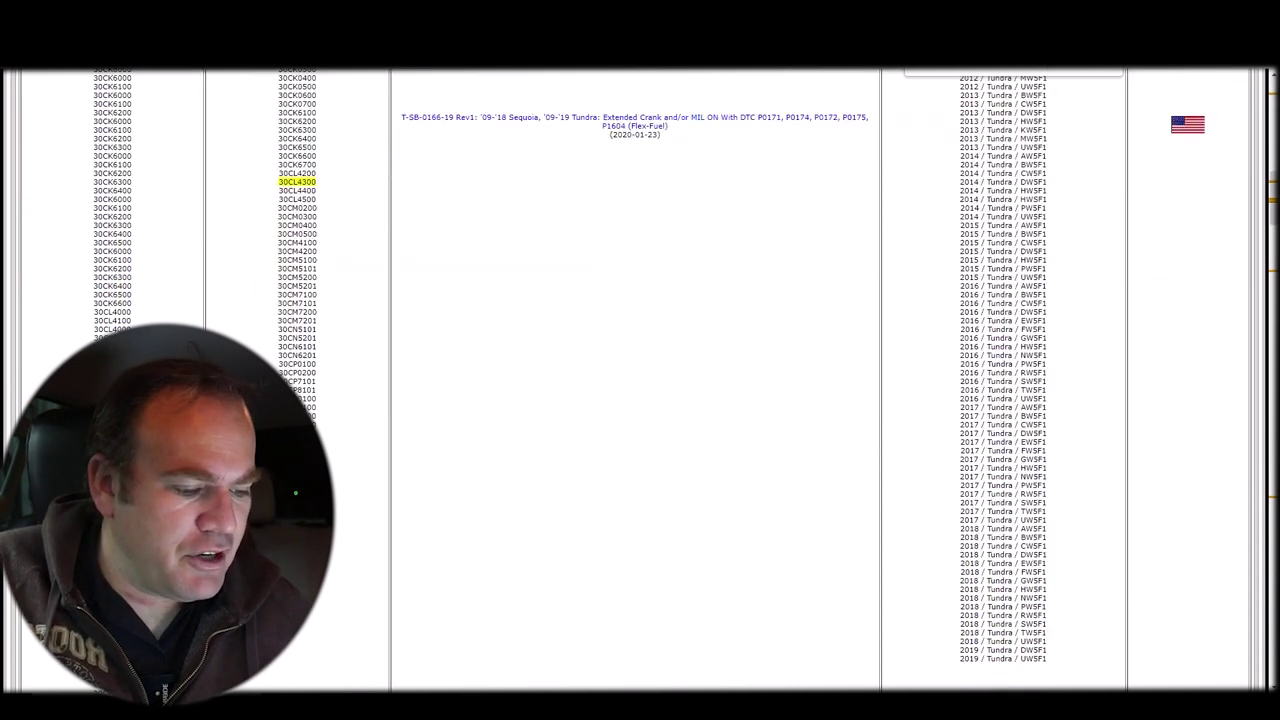
scroll(649, 381, up, 15)
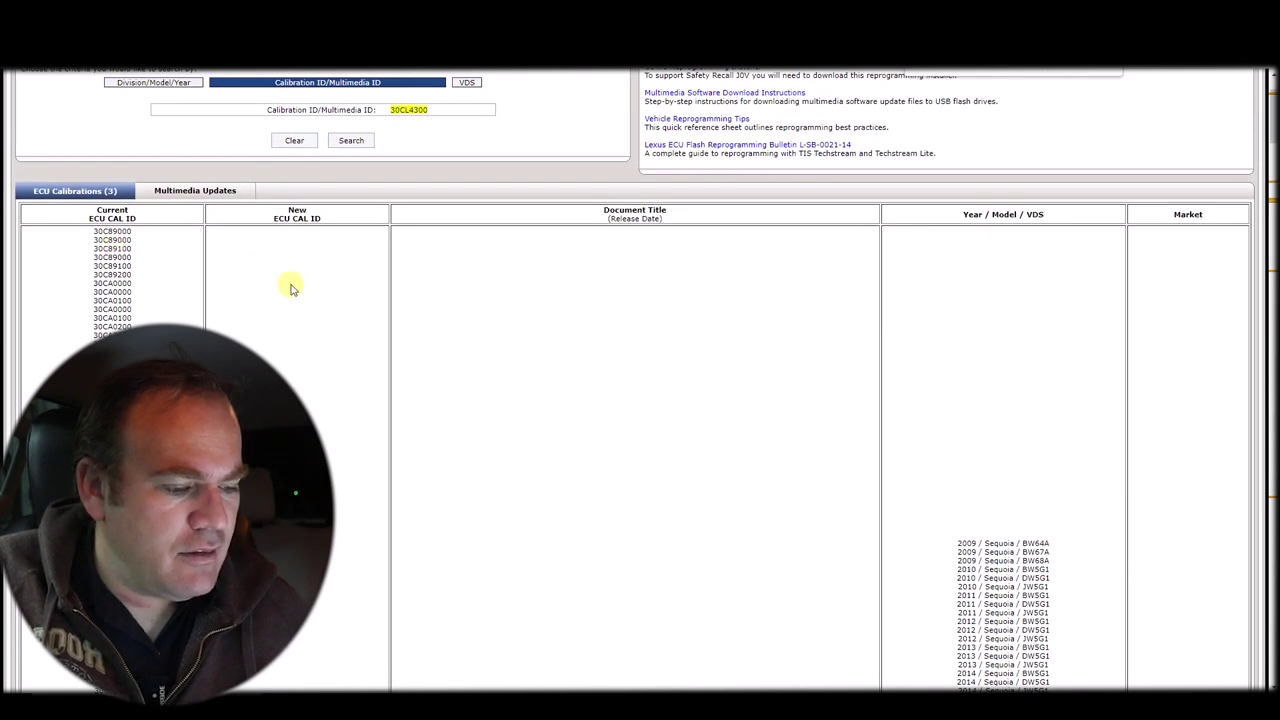
scroll(290, 285, down, 8)
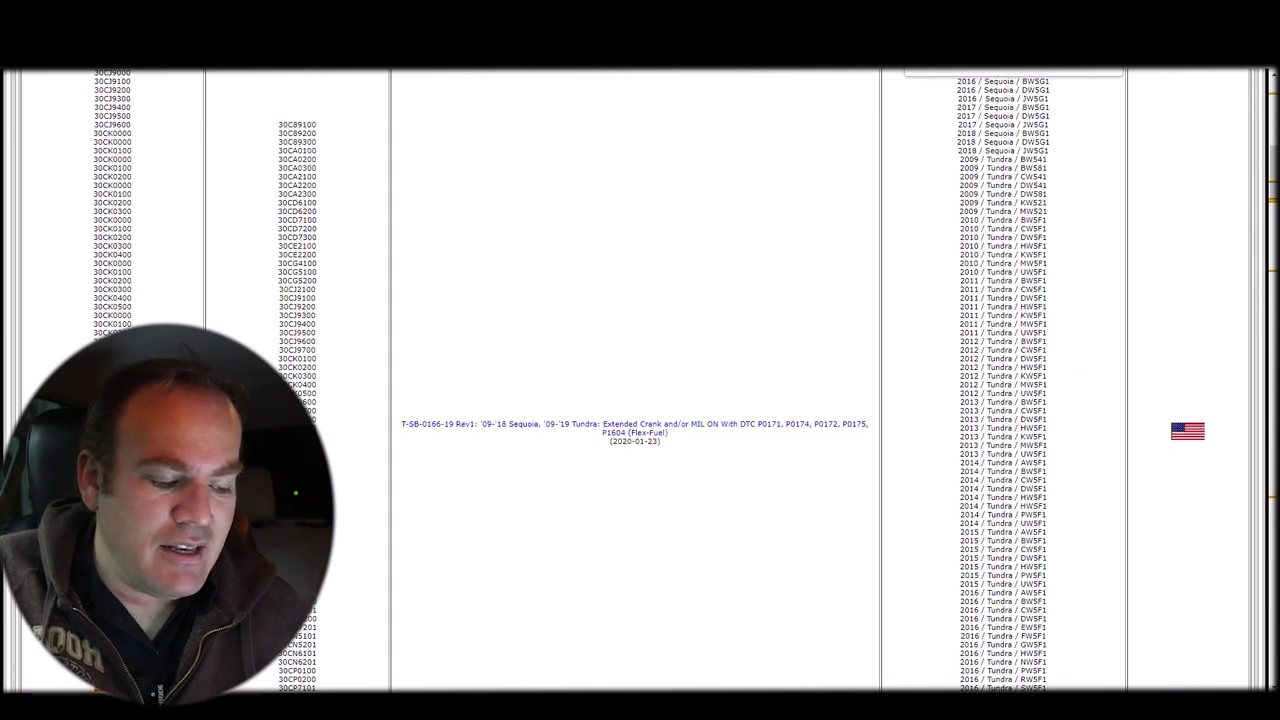
scroll(471, 497, down, 1)
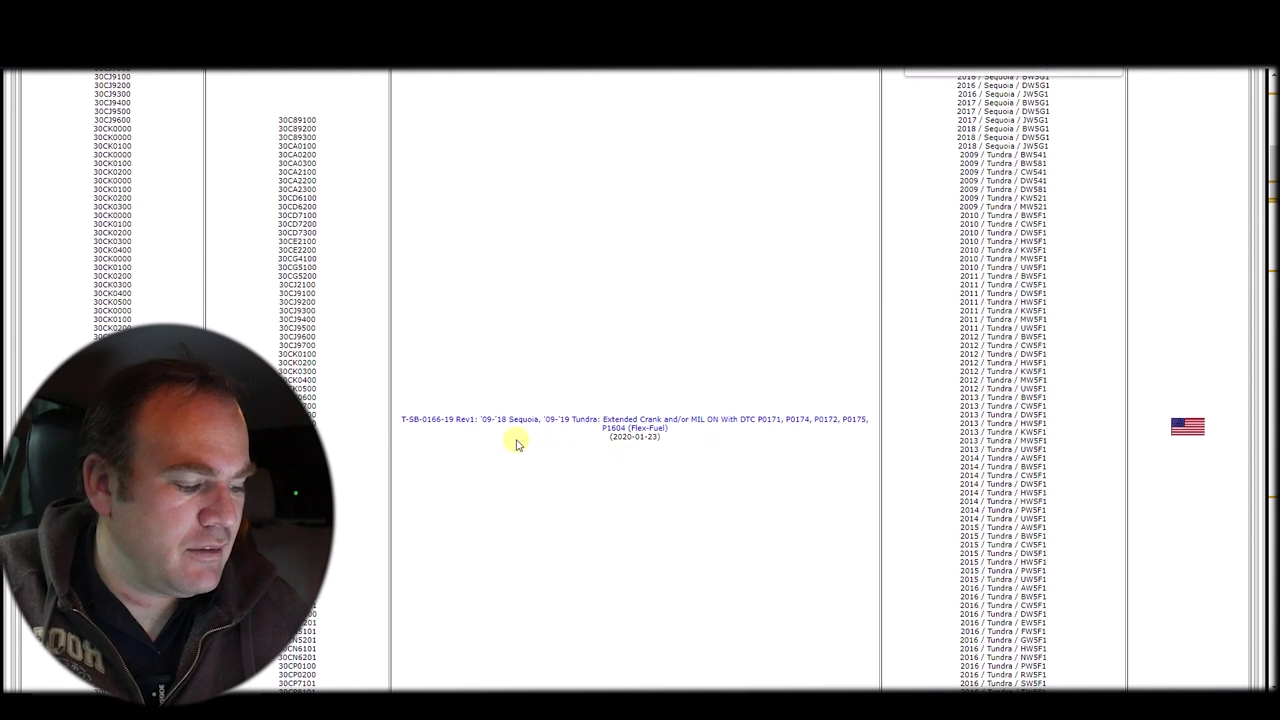
Step: Open bulletin T-SB-0166-19 and scroll through page 2's warranty and parts tables
click(630, 421)
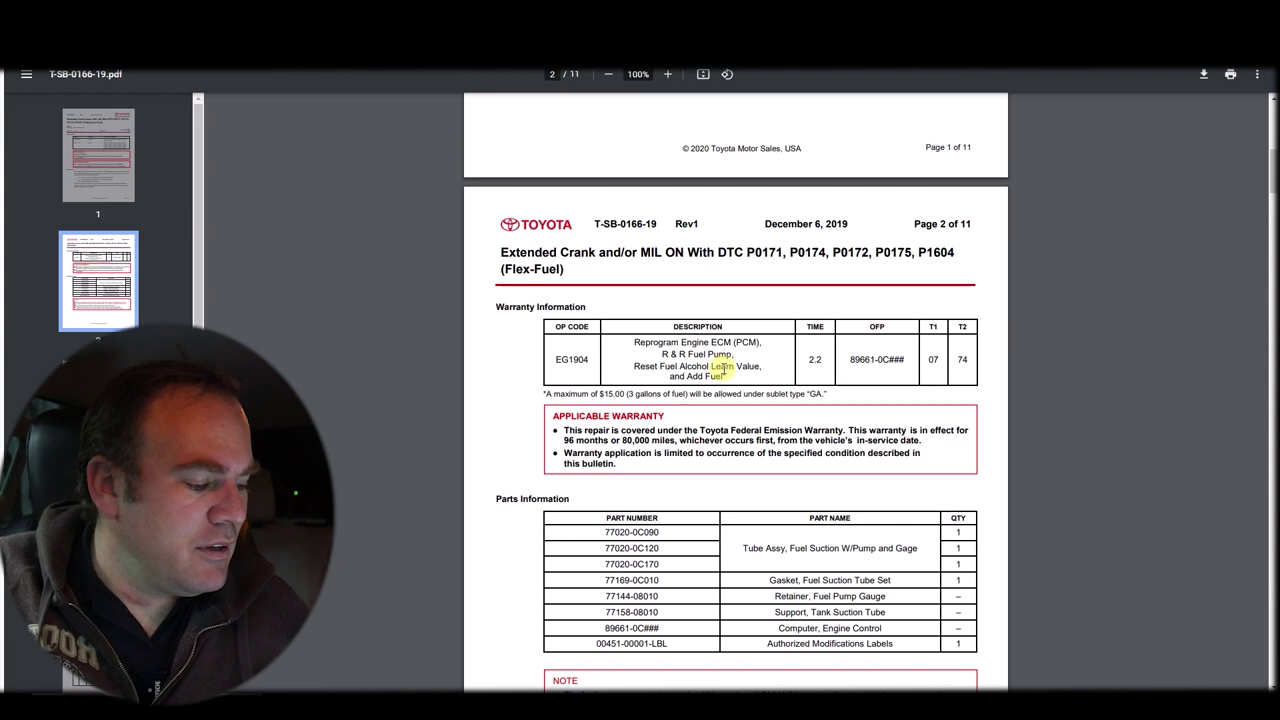
scroll(723, 370, down, 2)
scroll(723, 368, down, 3)
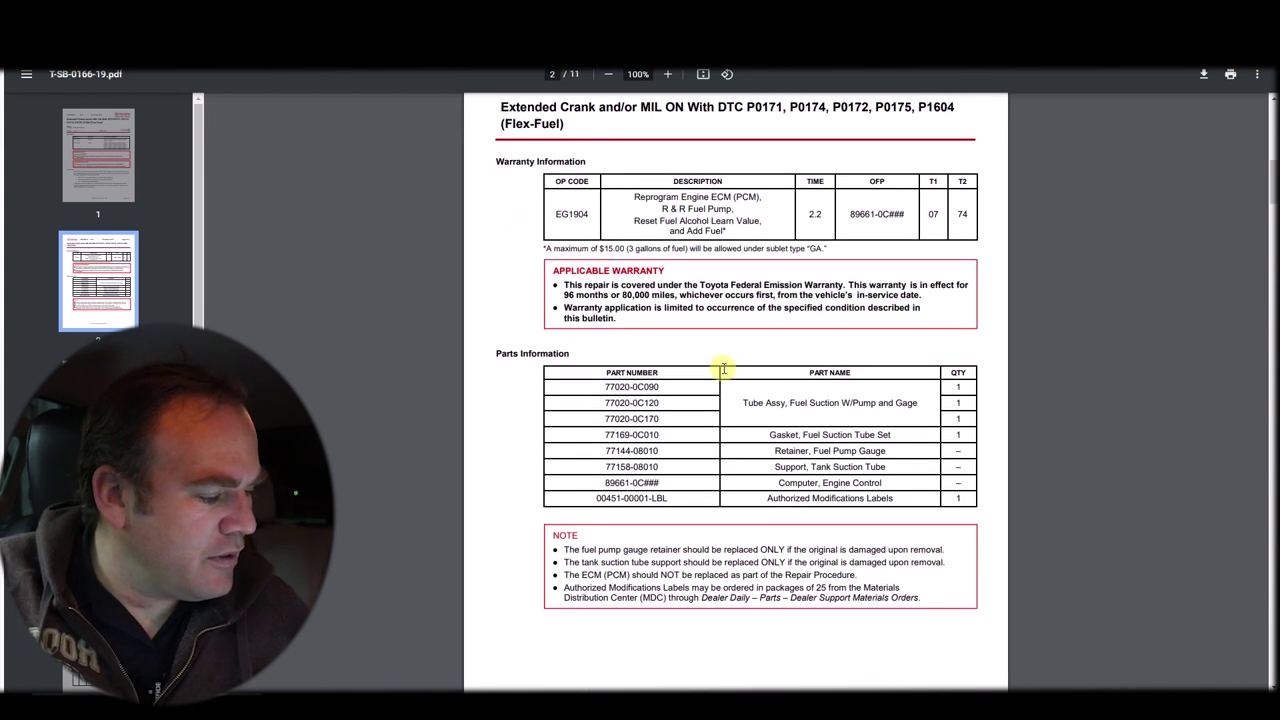
scroll(723, 368, down, 3)
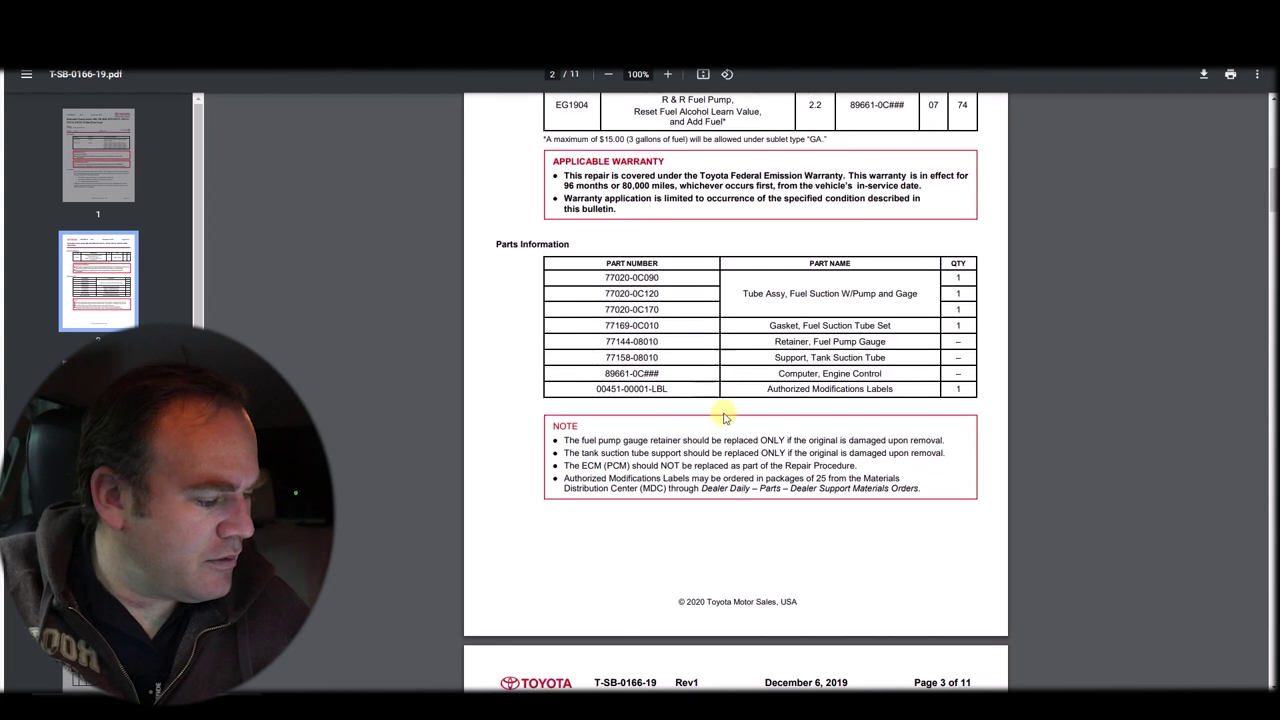
scroll(716, 406, down, 1)
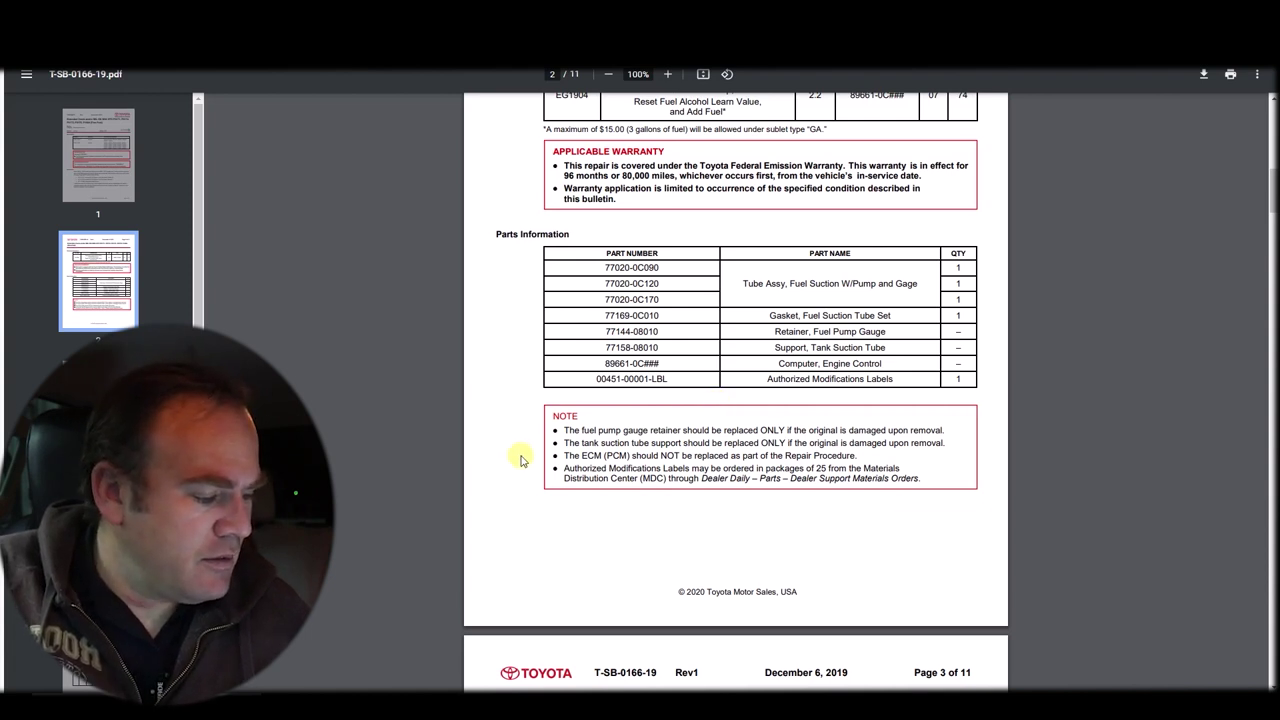
scroll(520, 460, down, 1)
scroll(520, 460, down, 6)
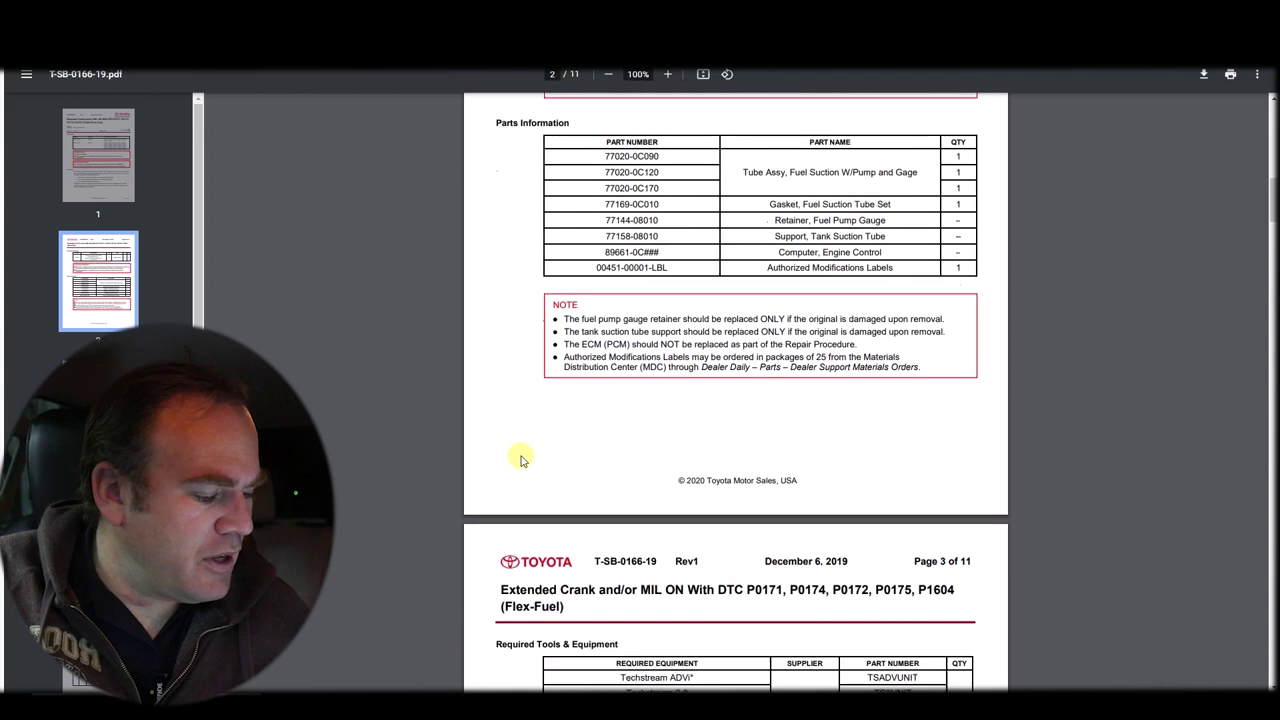
Step: Scroll past the calibration table and repair procedure to page 11's final steps 11–14
scroll(520, 460, down, 15)
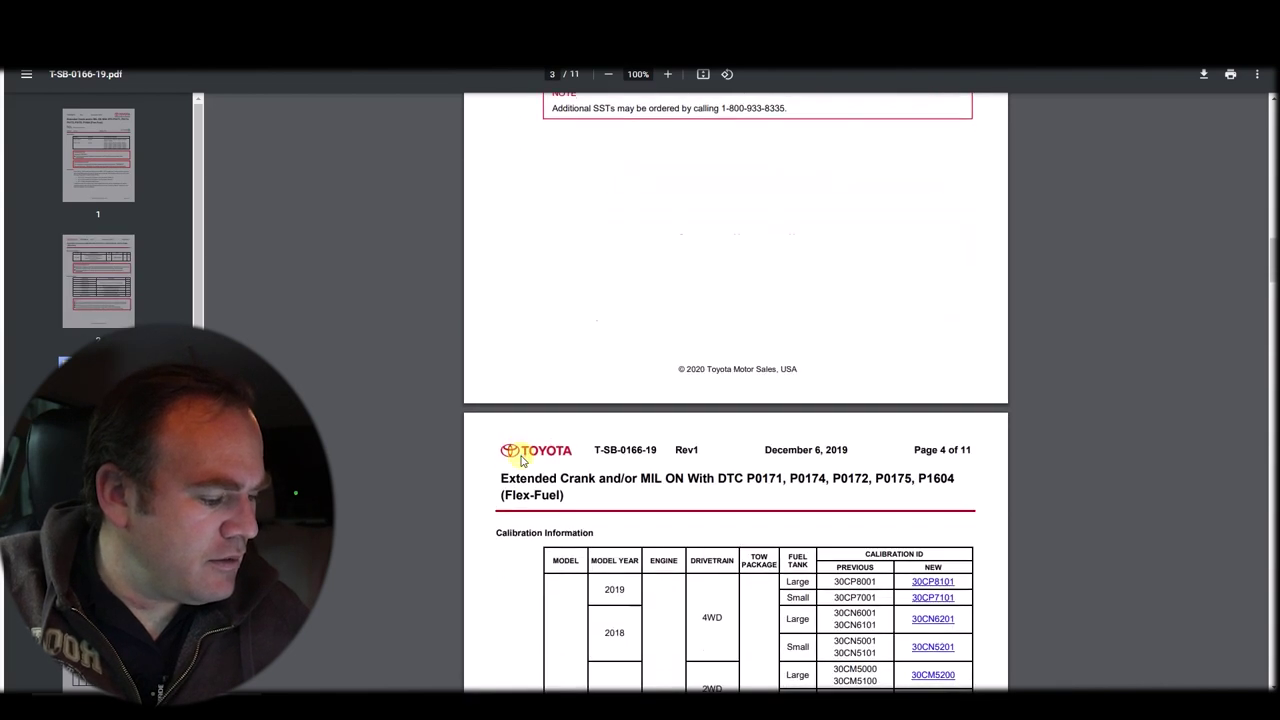
scroll(520, 460, down, 15)
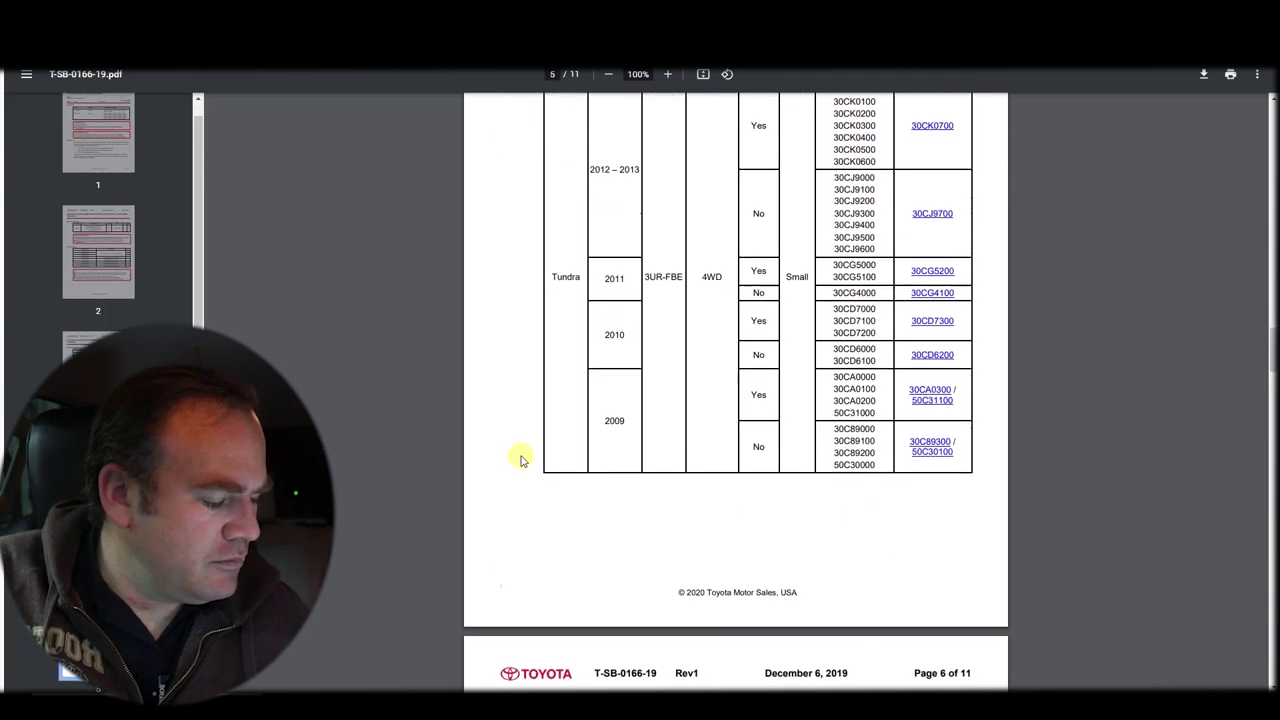
scroll(520, 460, down, 4)
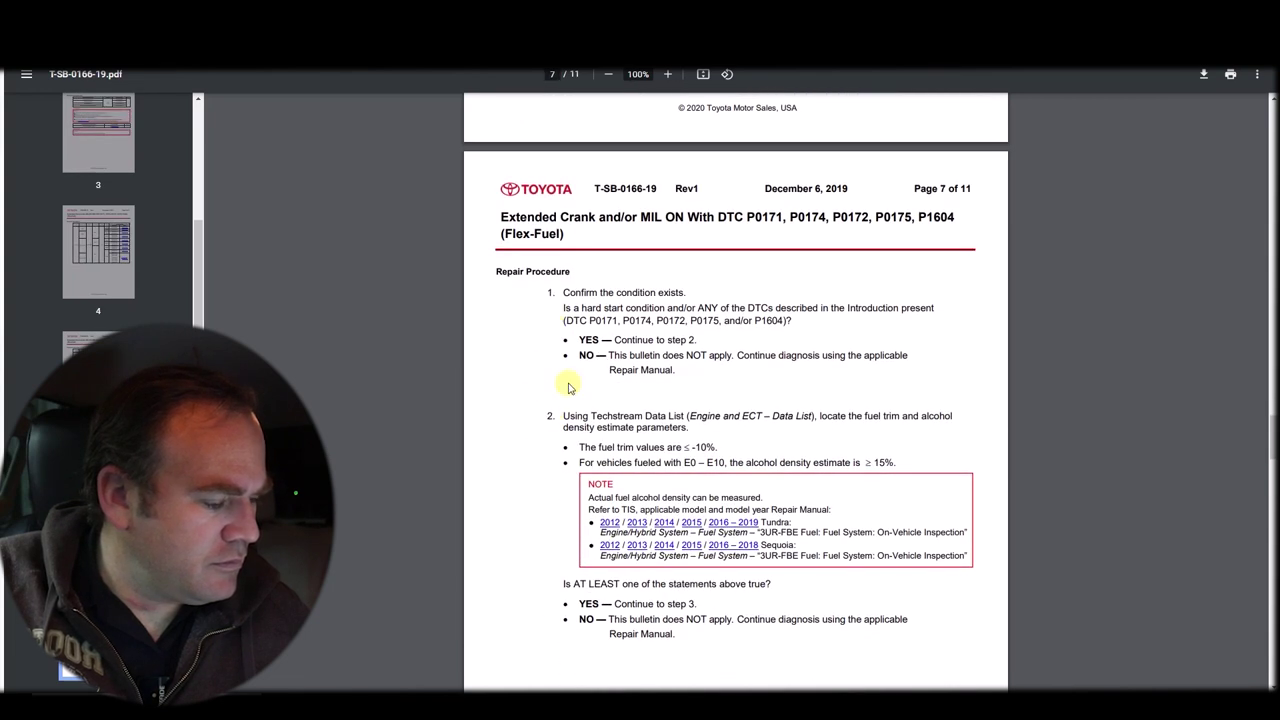
scroll(543, 414, down, 1)
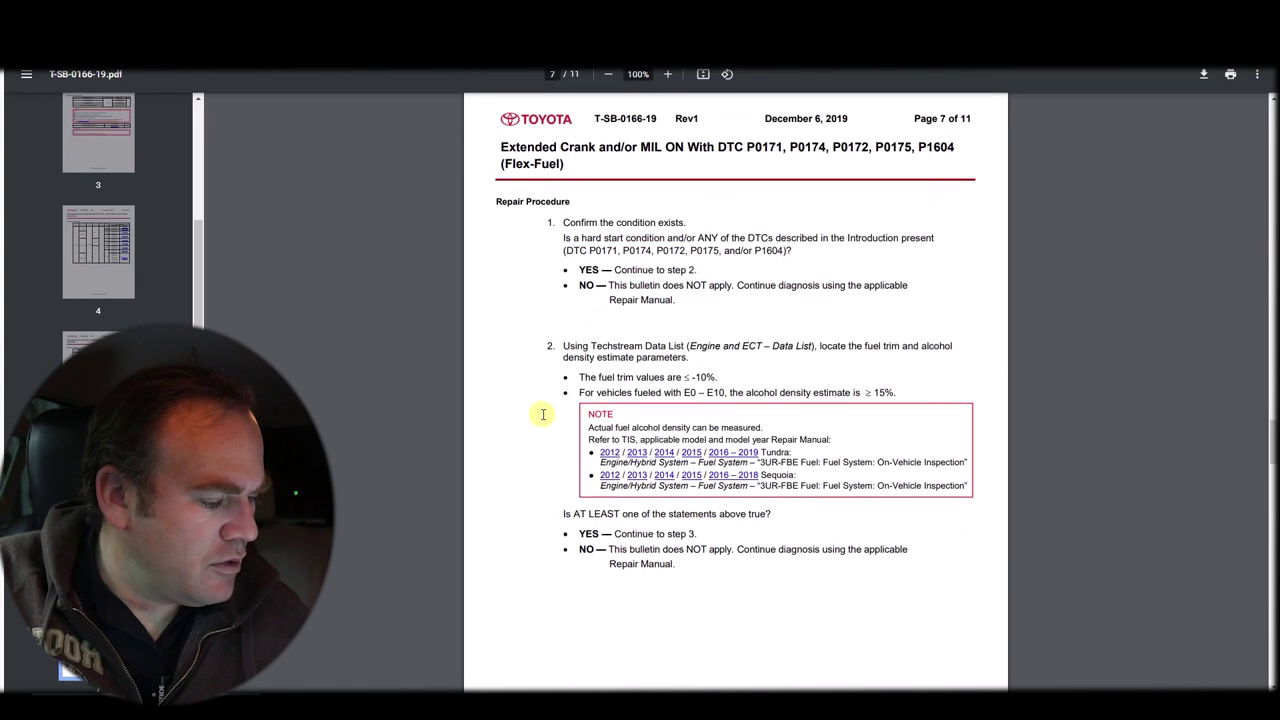
scroll(543, 414, down, 2)
scroll(543, 414, down, 1)
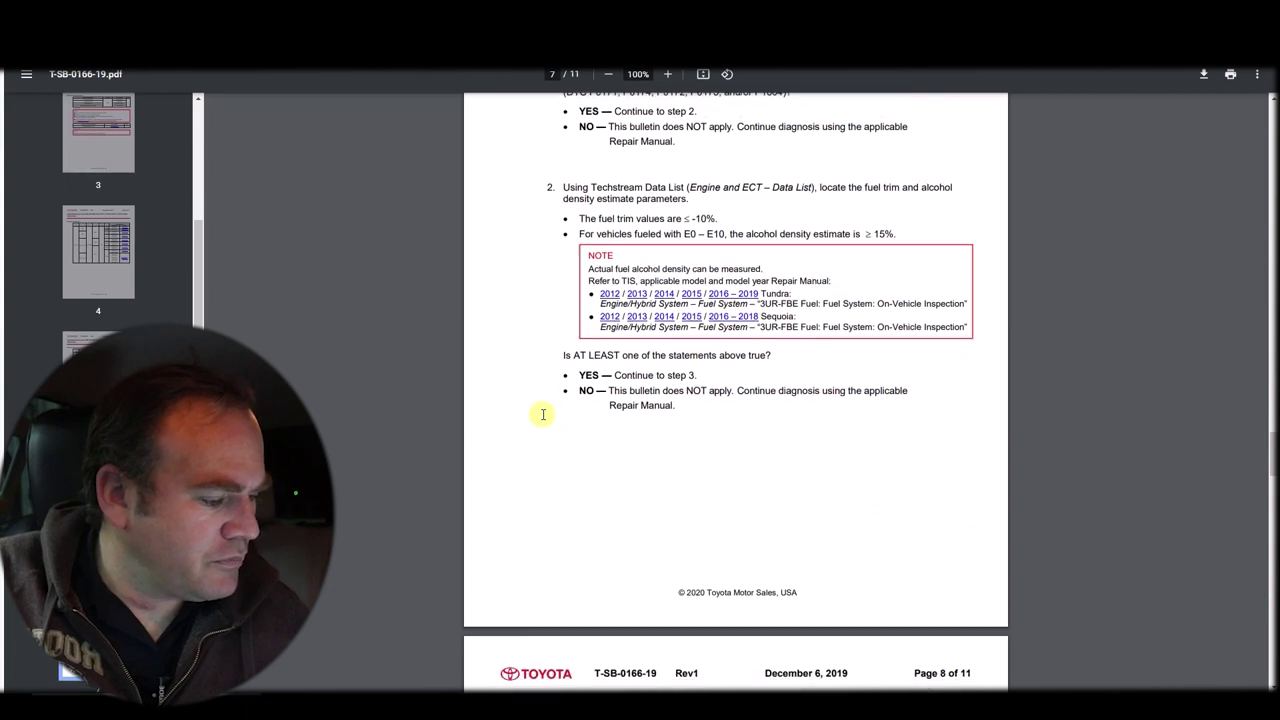
scroll(543, 414, down, 5)
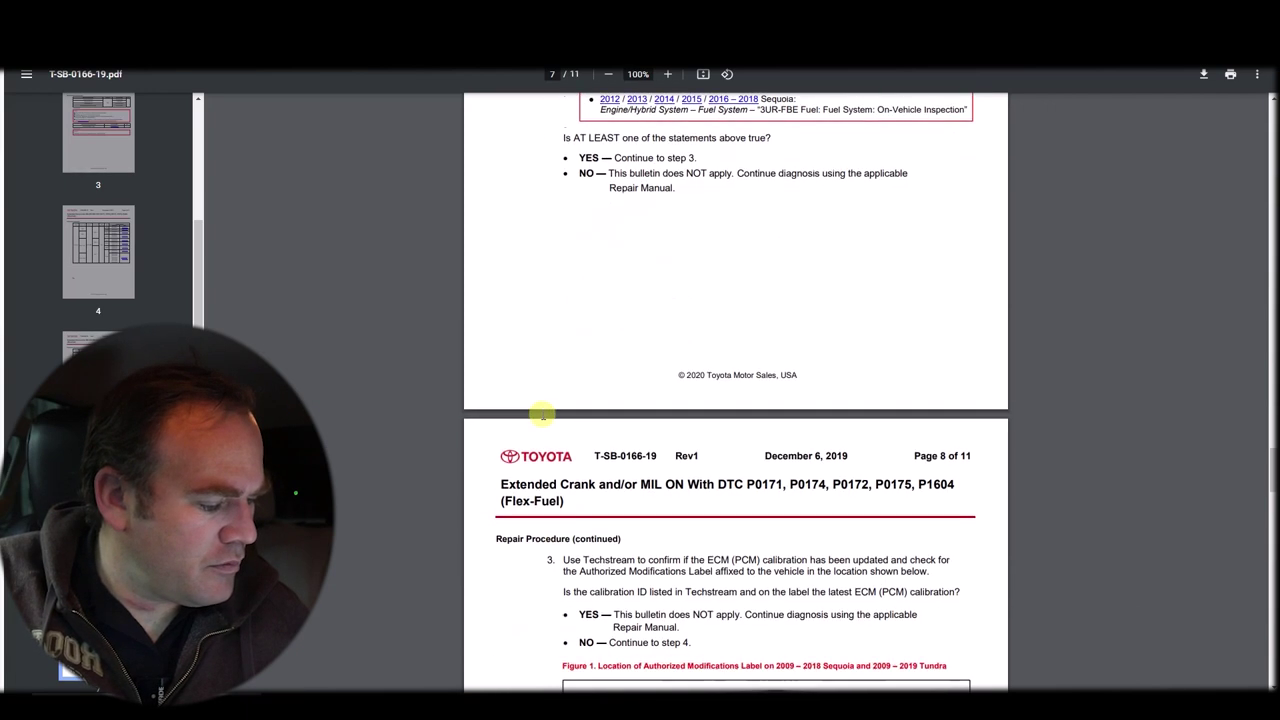
scroll(543, 414, down, 8)
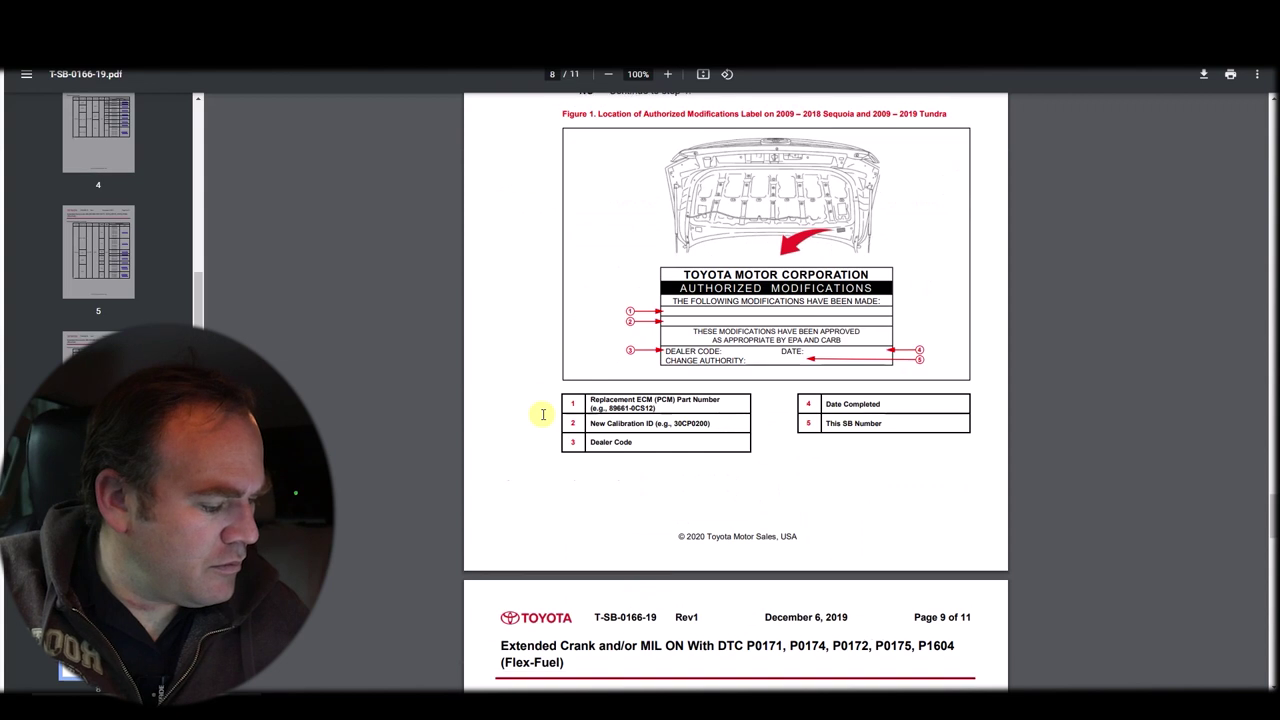
scroll(543, 414, down, 2)
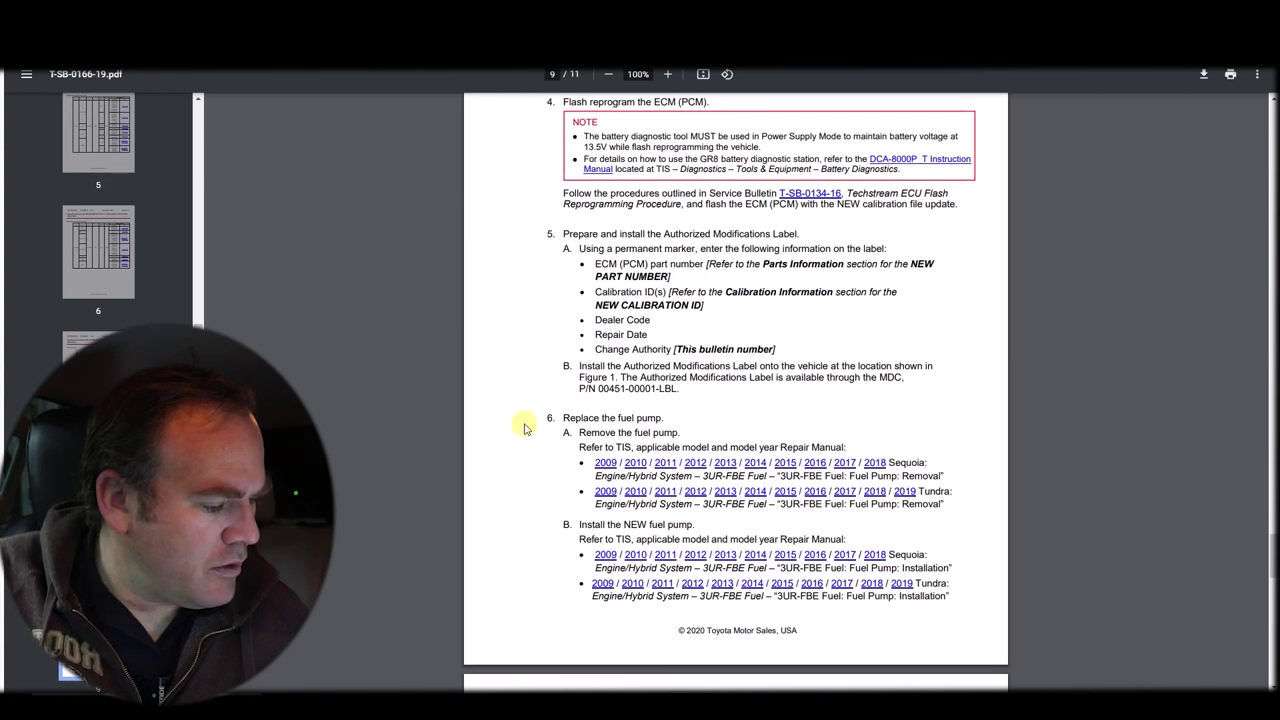
scroll(540, 457, down, 4)
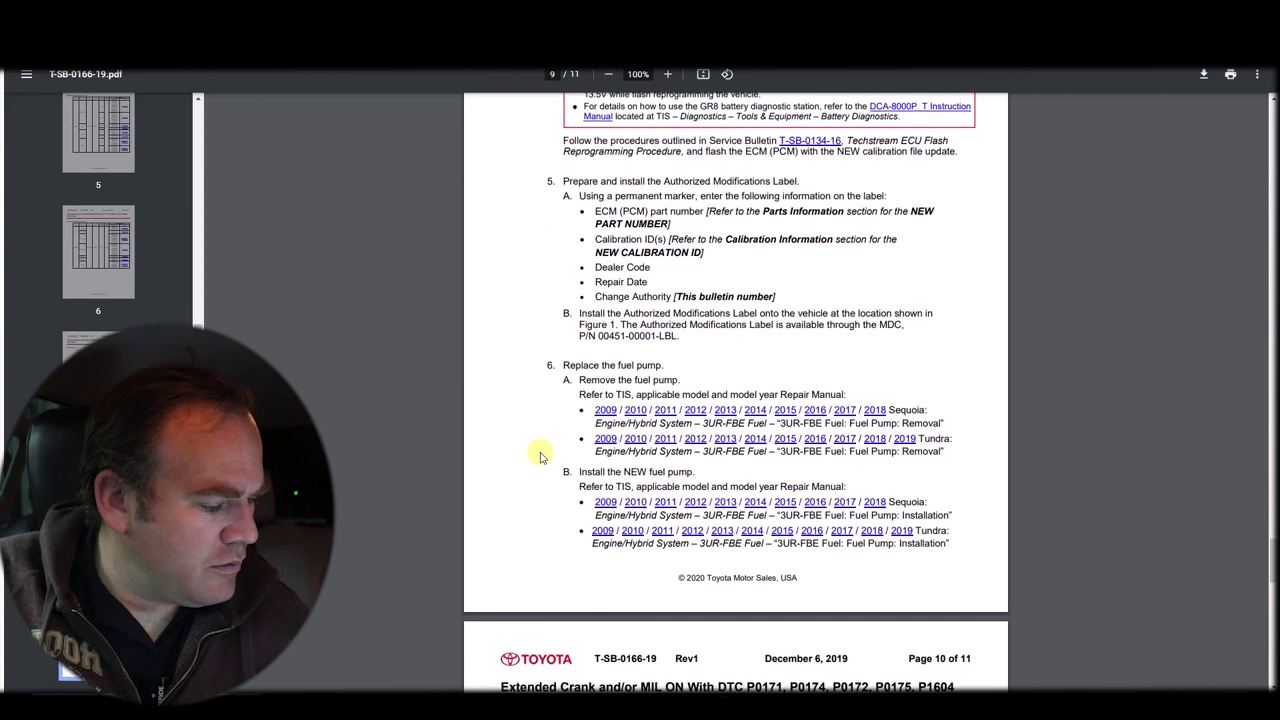
scroll(540, 457, down, 1)
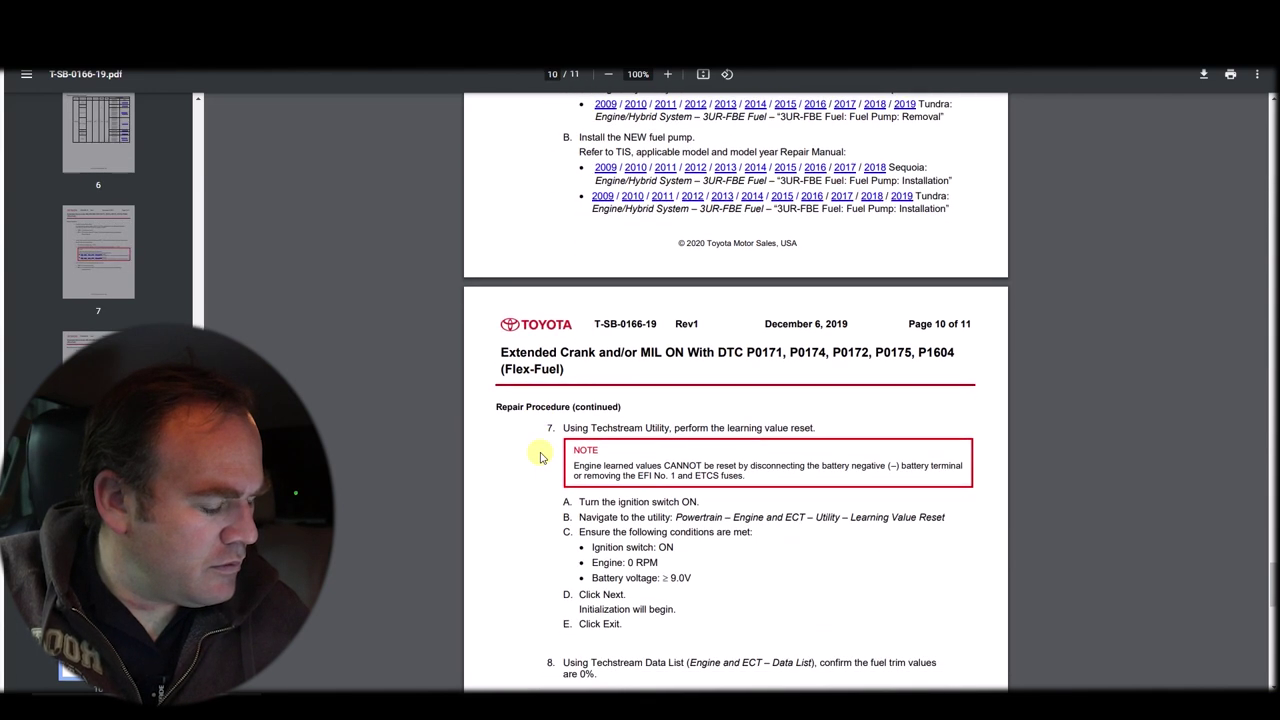
scroll(540, 457, down, 1)
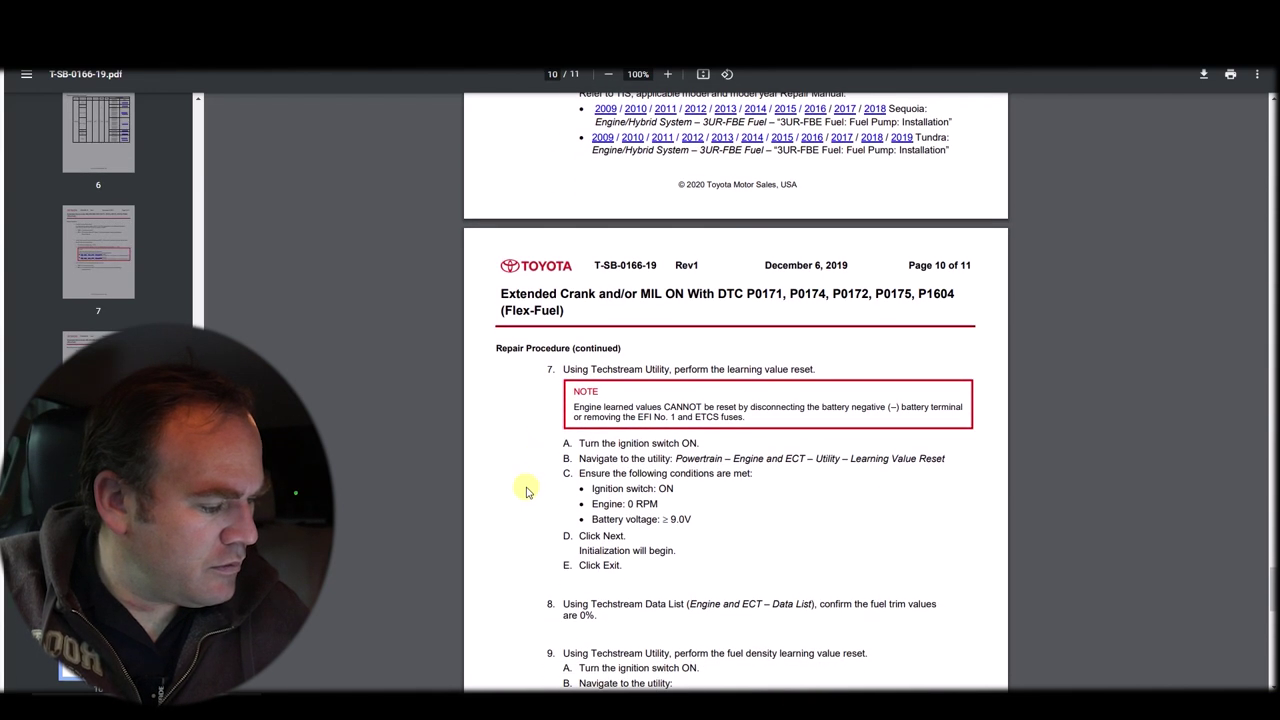
scroll(527, 490, down, 2)
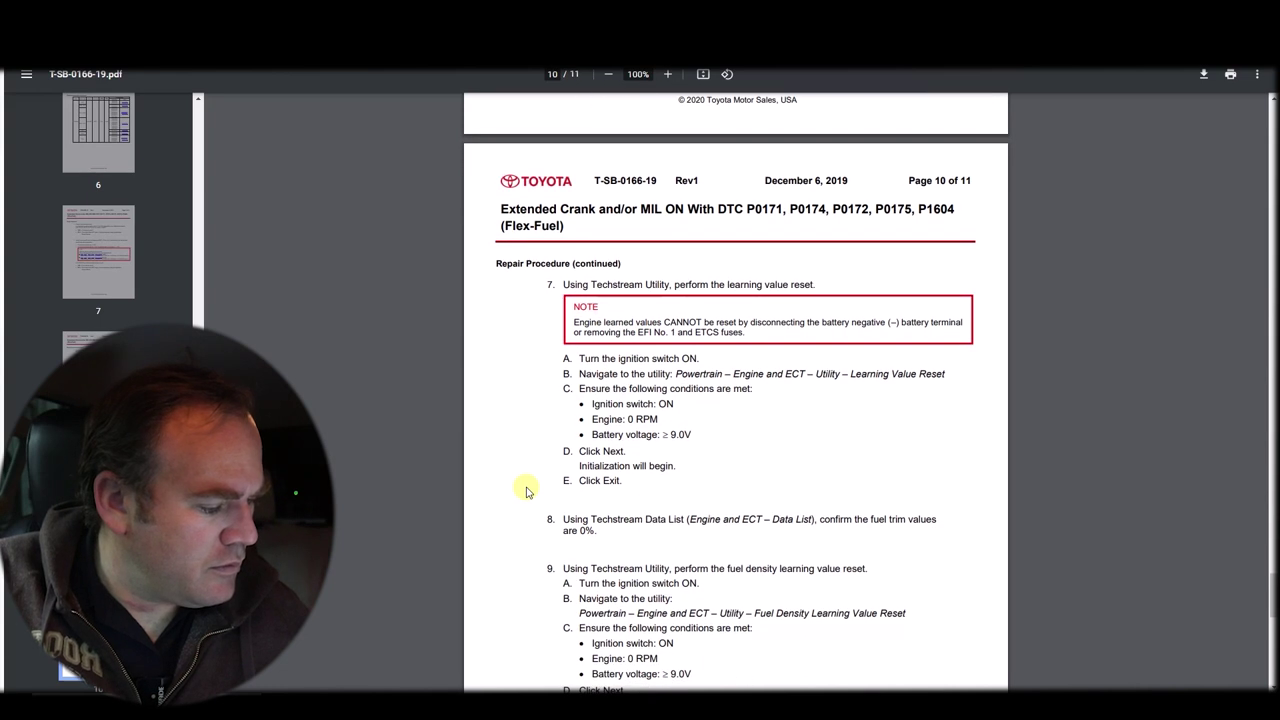
scroll(527, 490, down, 6)
scroll(527, 490, down, 5)
scroll(527, 490, down, 3)
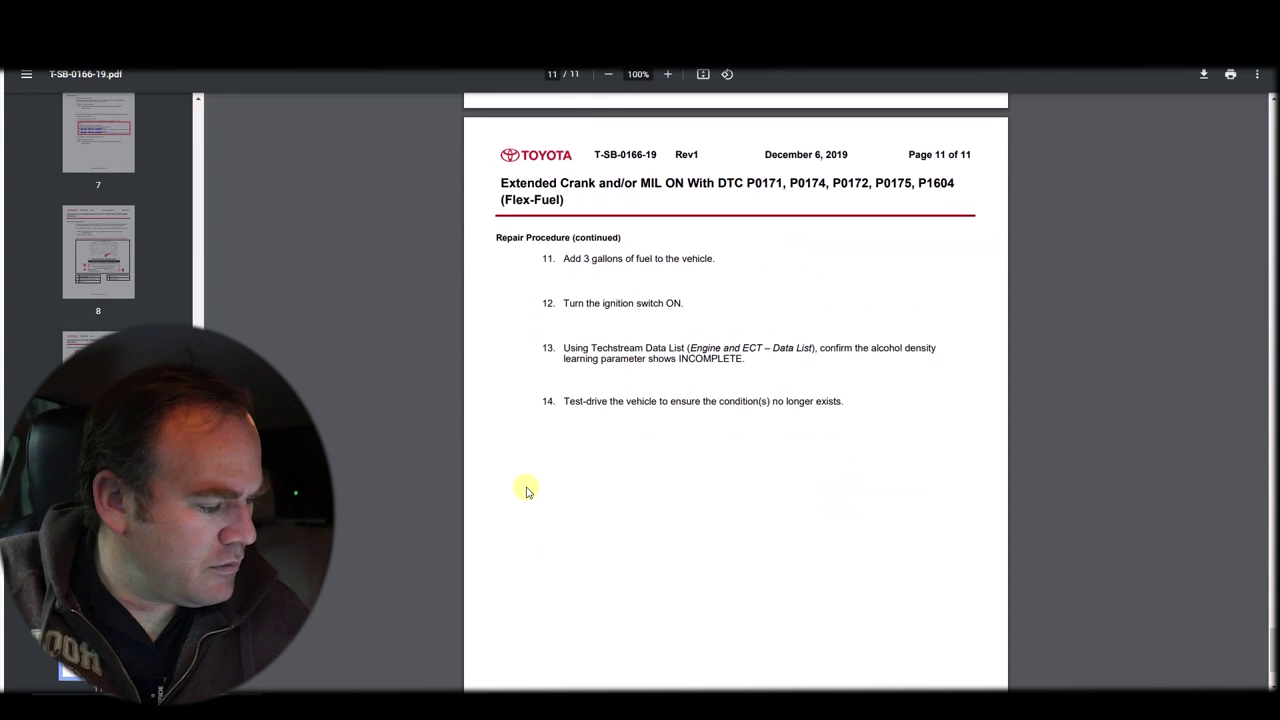
scroll(527, 490, up, 11)
scroll(527, 490, up, 20)
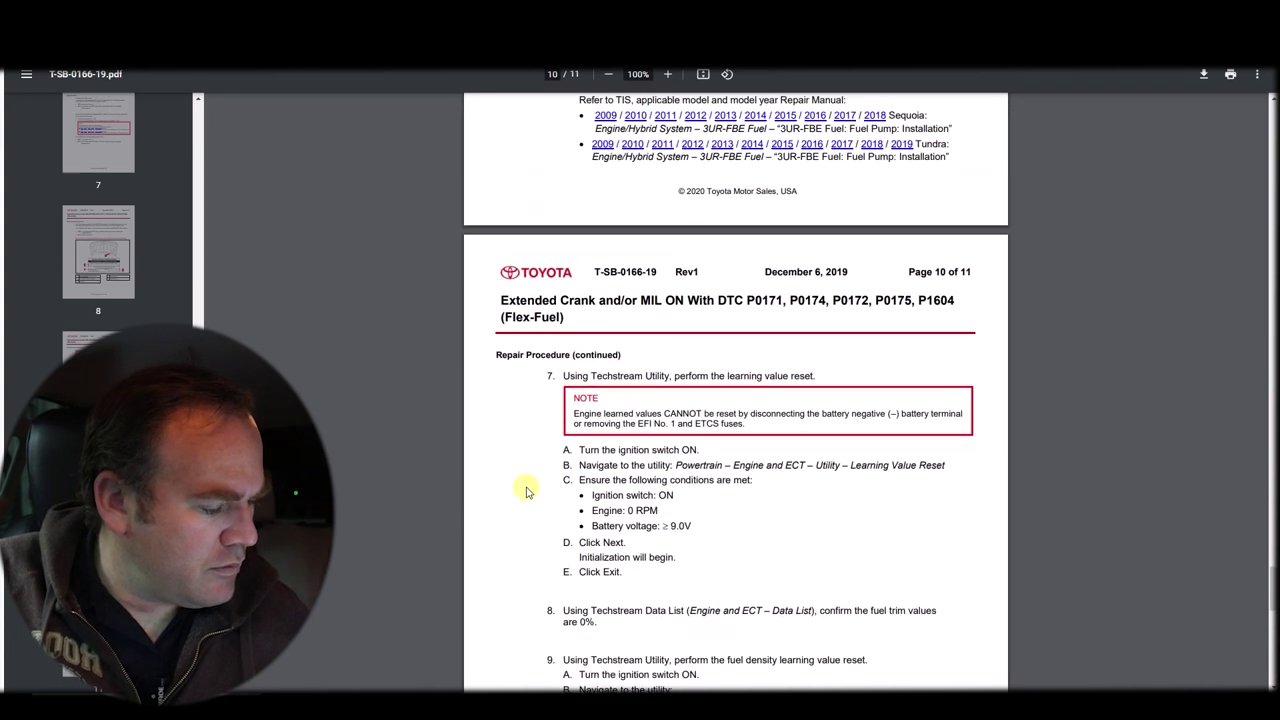
scroll(527, 490, up, 10)
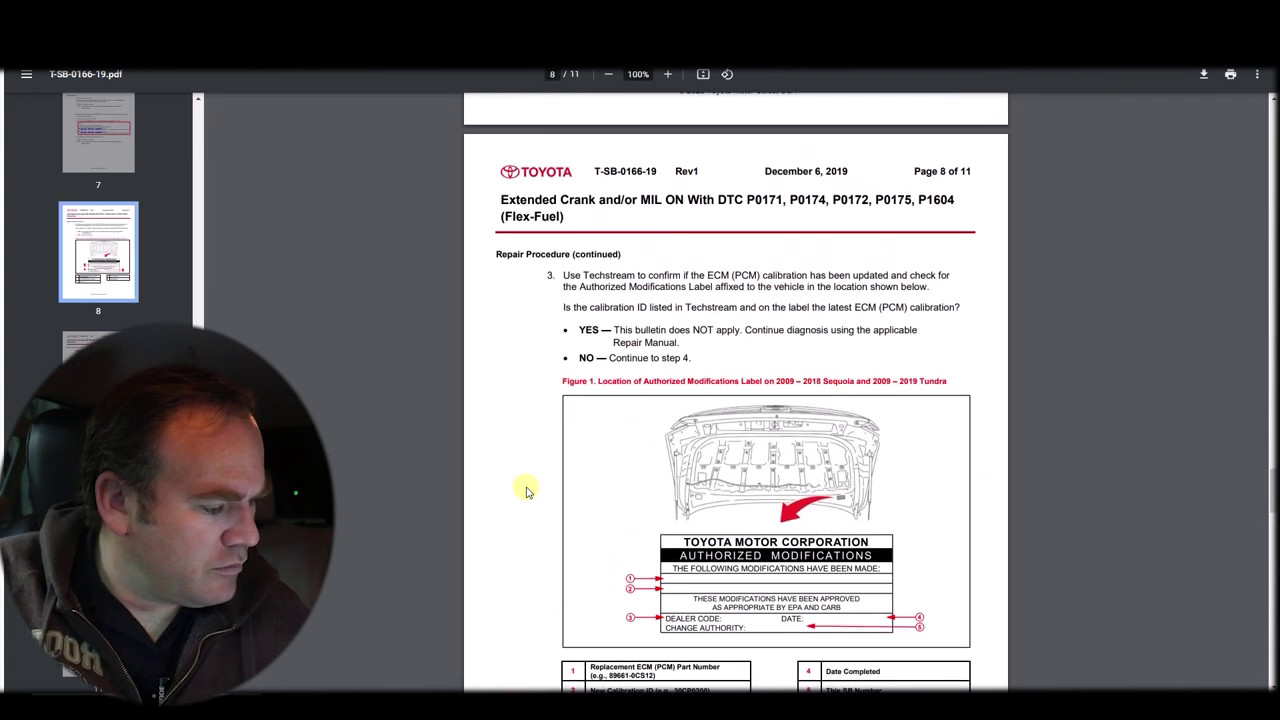
scroll(527, 490, up, 7)
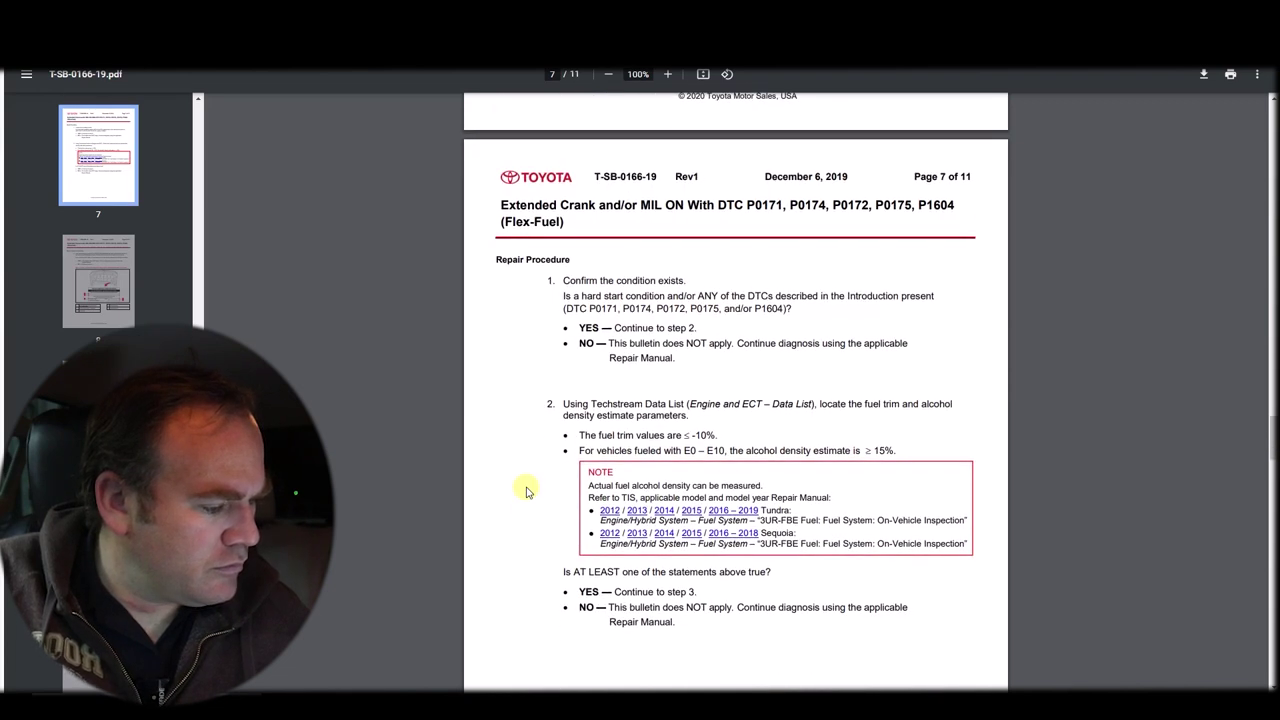
scroll(527, 490, down, 1)
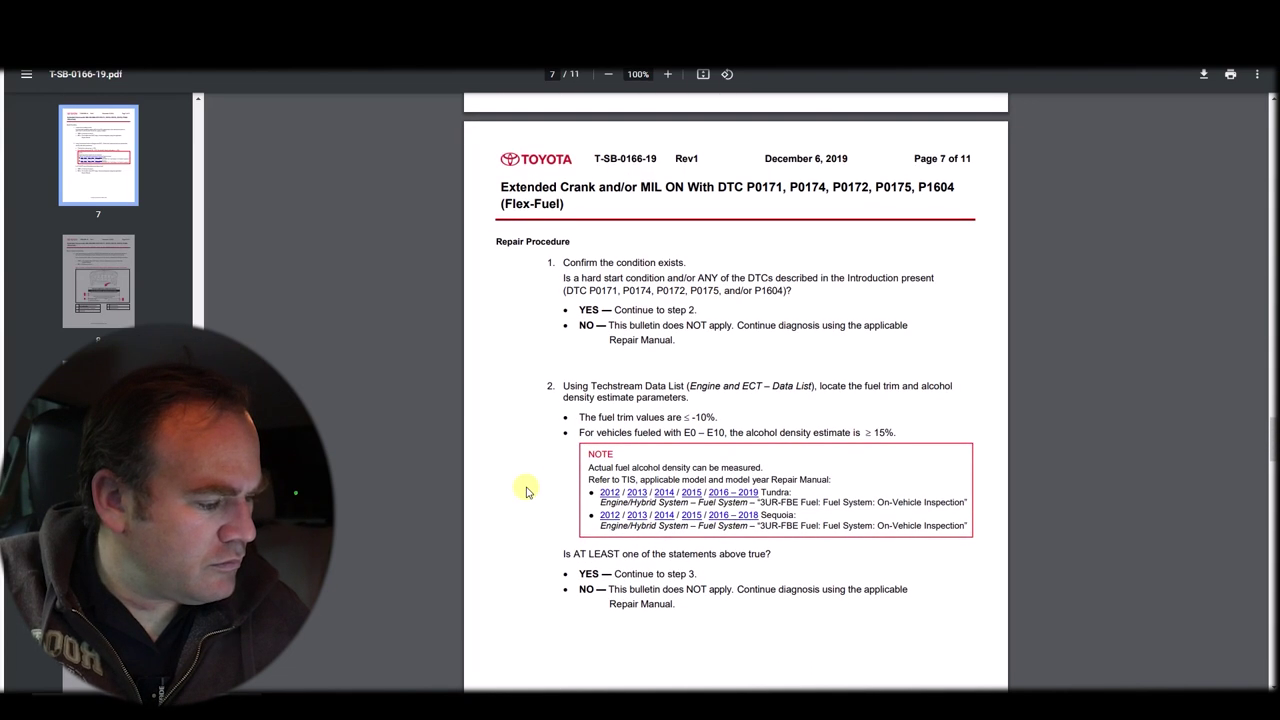
scroll(527, 490, down, 20)
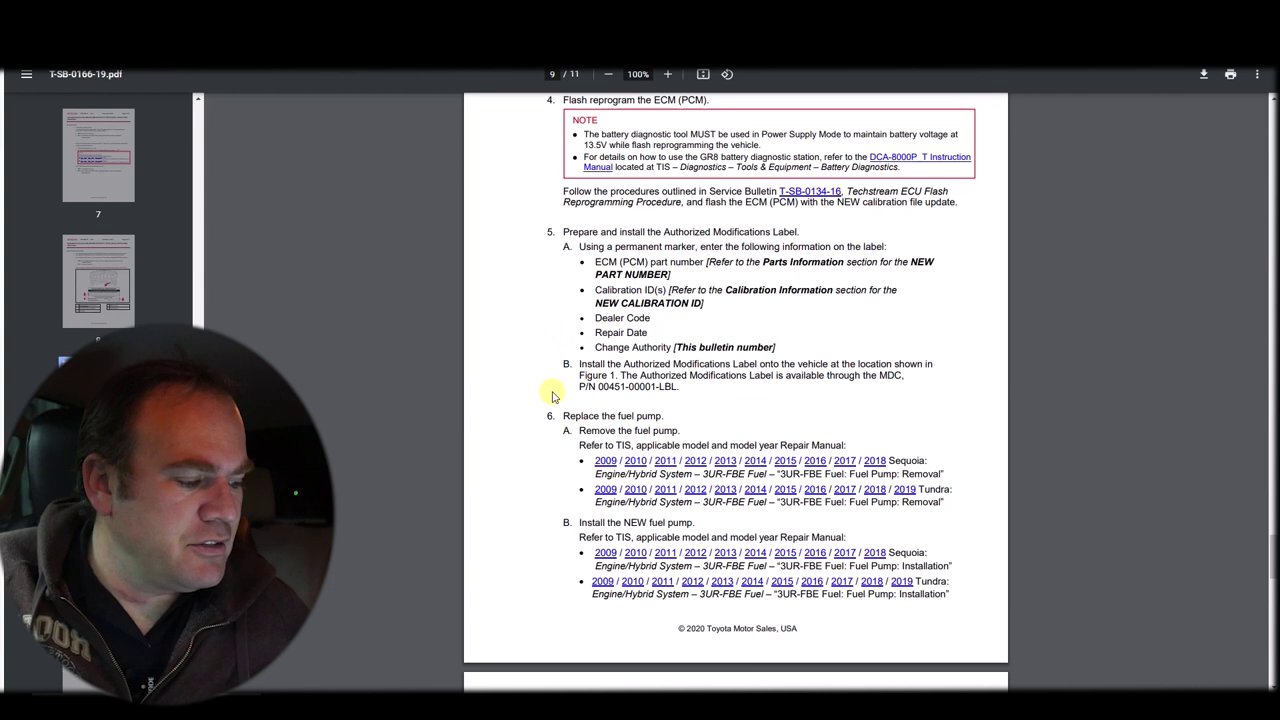
scroll(552, 396, up, 1)
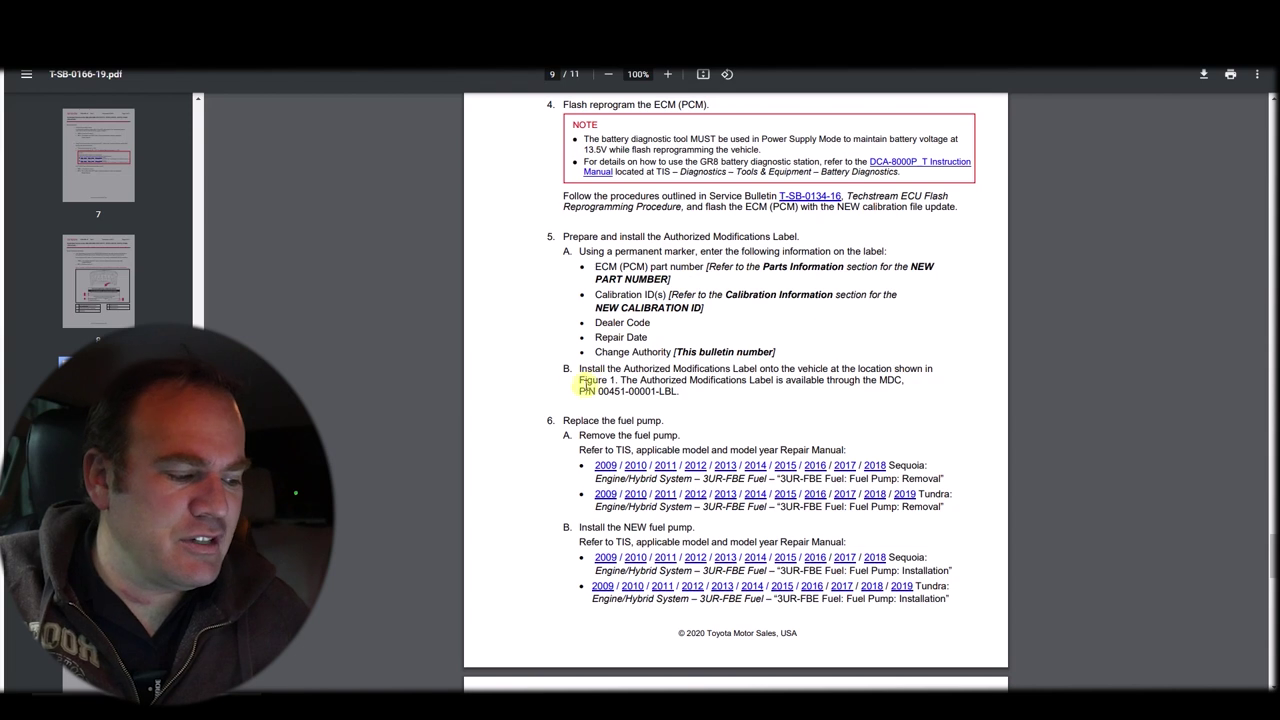
scroll(565, 468, down, 2)
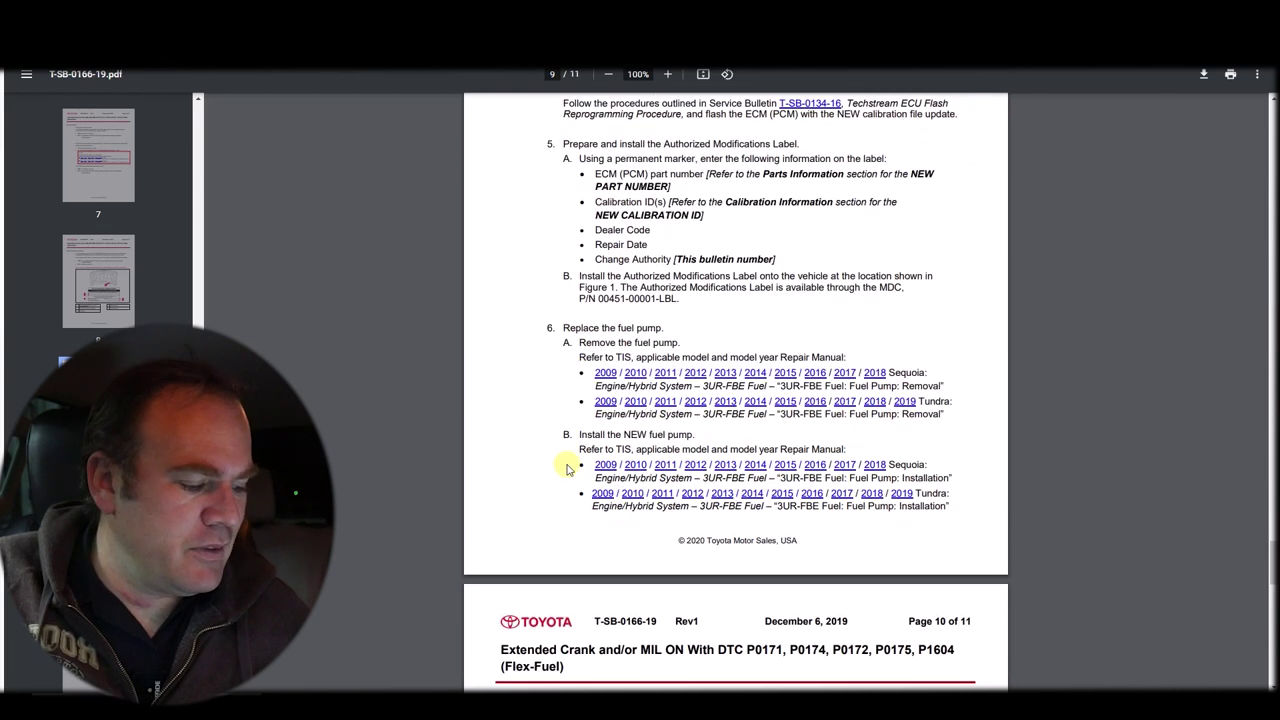
scroll(553, 478, down, 1)
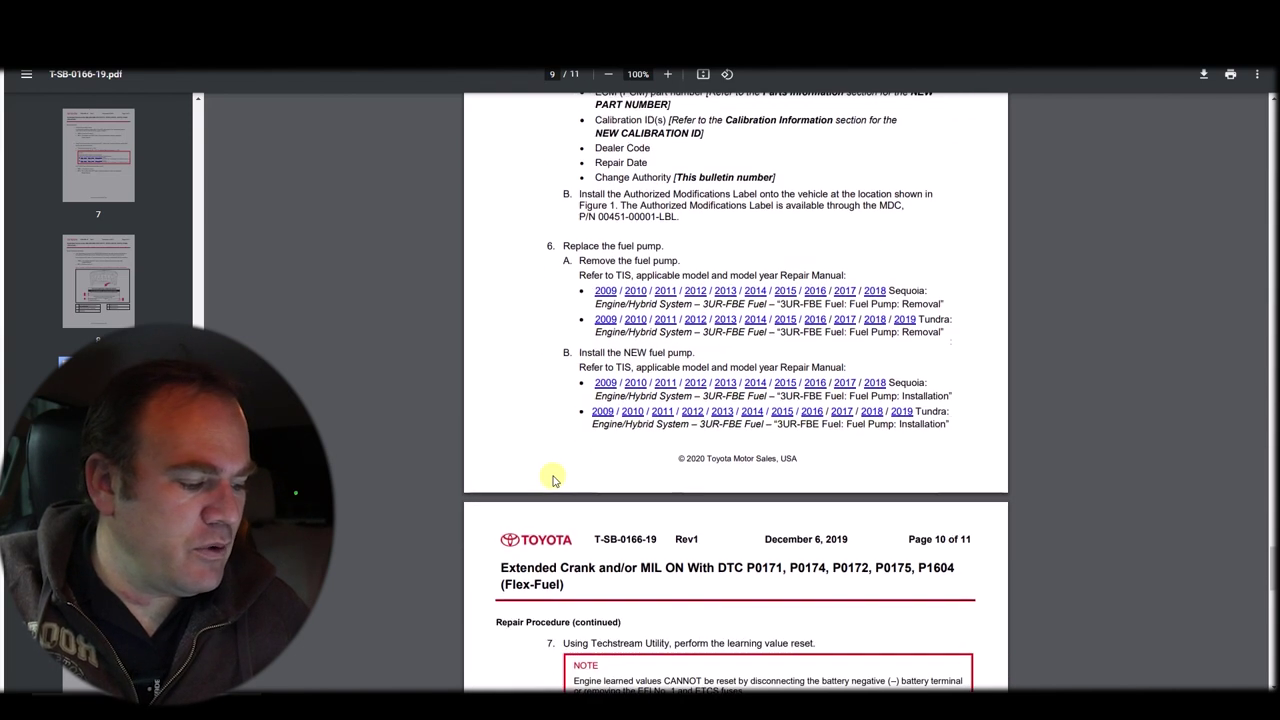
scroll(560, 389, down, 6)
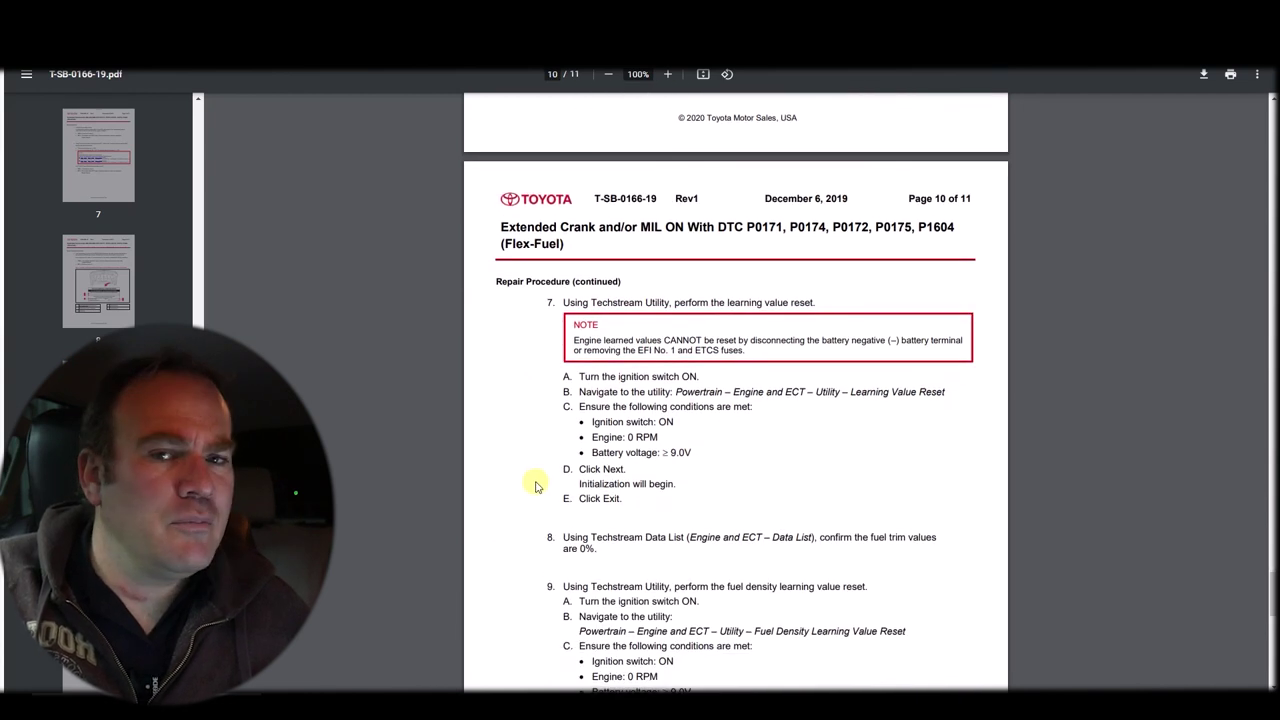
scroll(535, 486, down, 2)
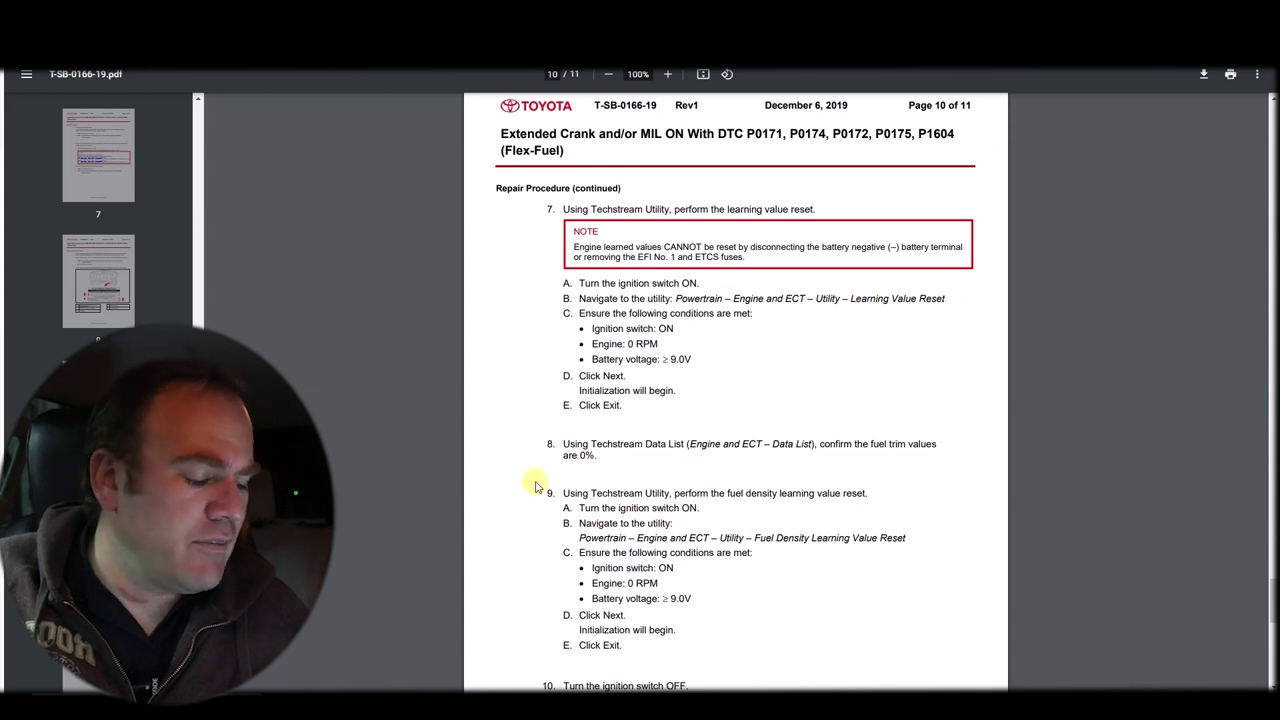
scroll(535, 486, down, 5)
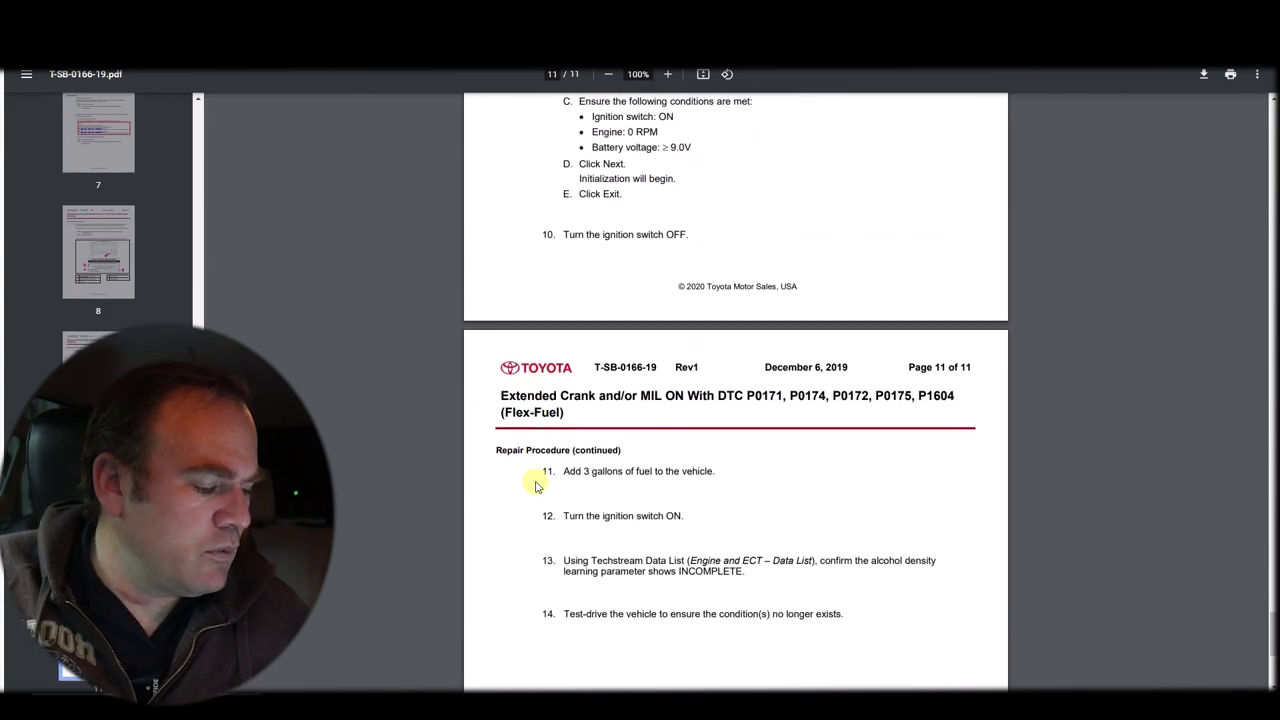
scroll(535, 486, down, 2)
scroll(533, 484, up, 20)
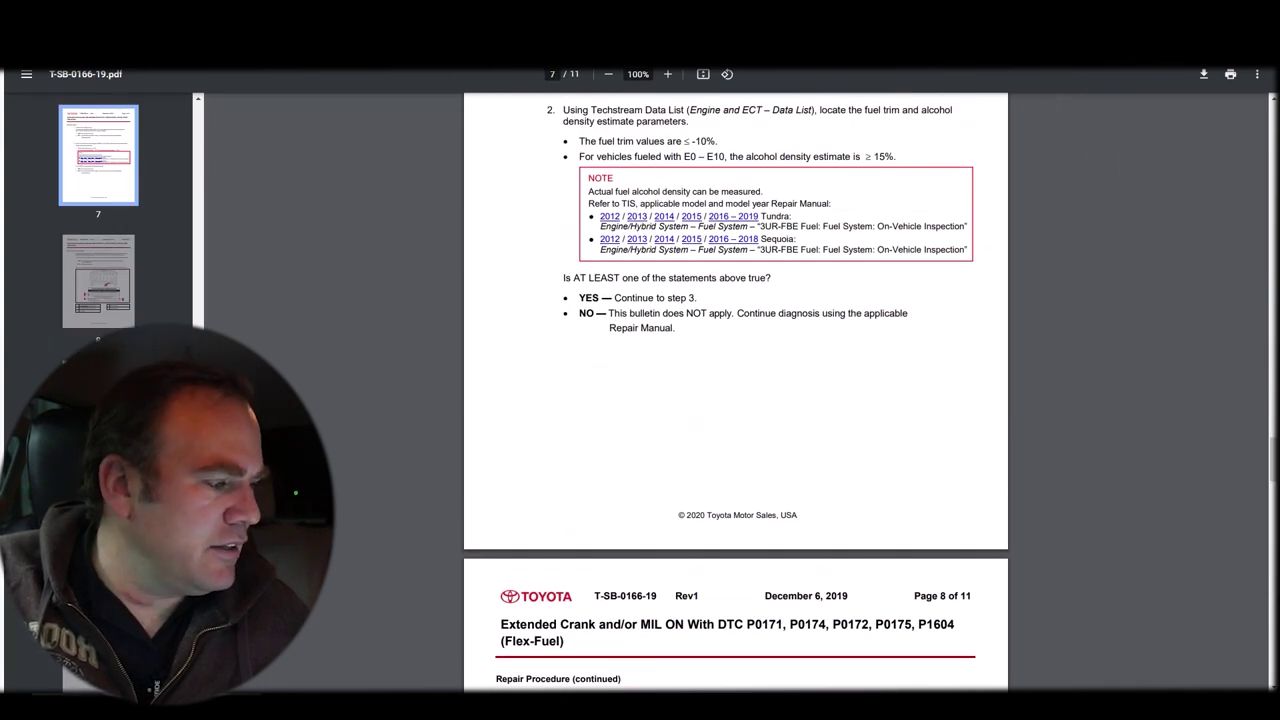
Step: Close the bulletin PDF and find calibration ID 30CL4300 in the TIS calibration list
key(ctrl+w)
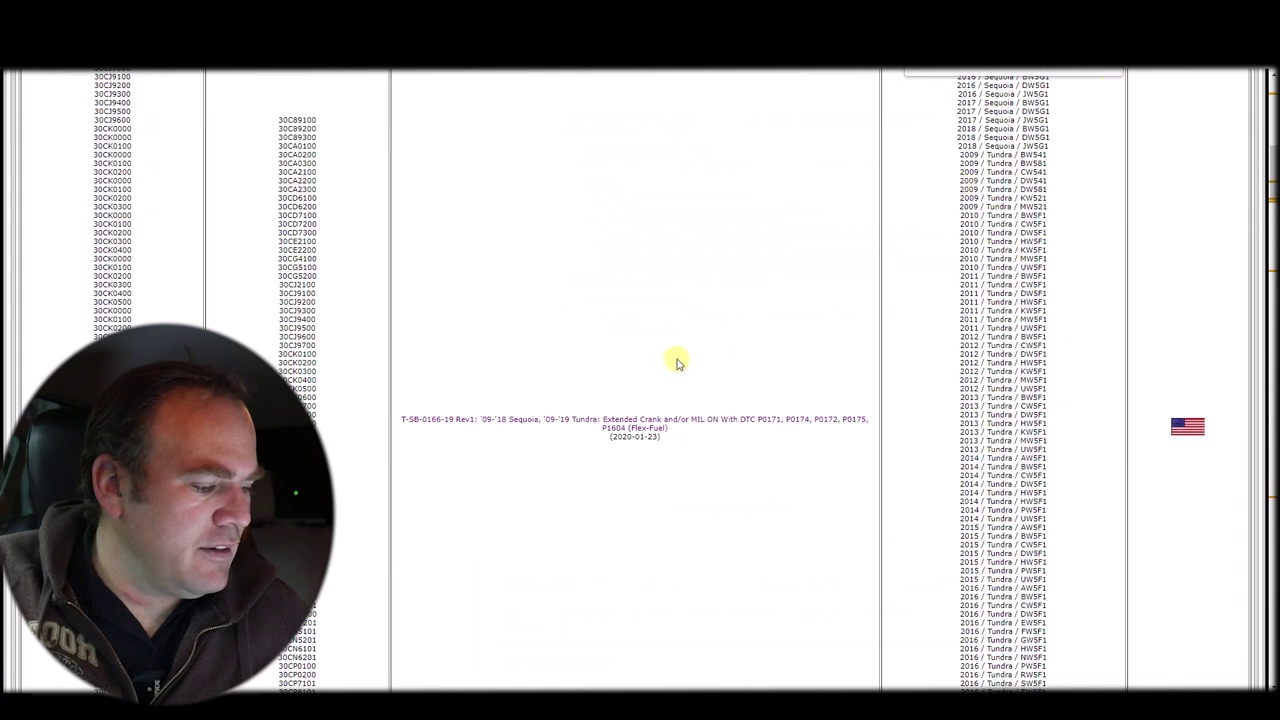
scroll(670, 365, down, 6)
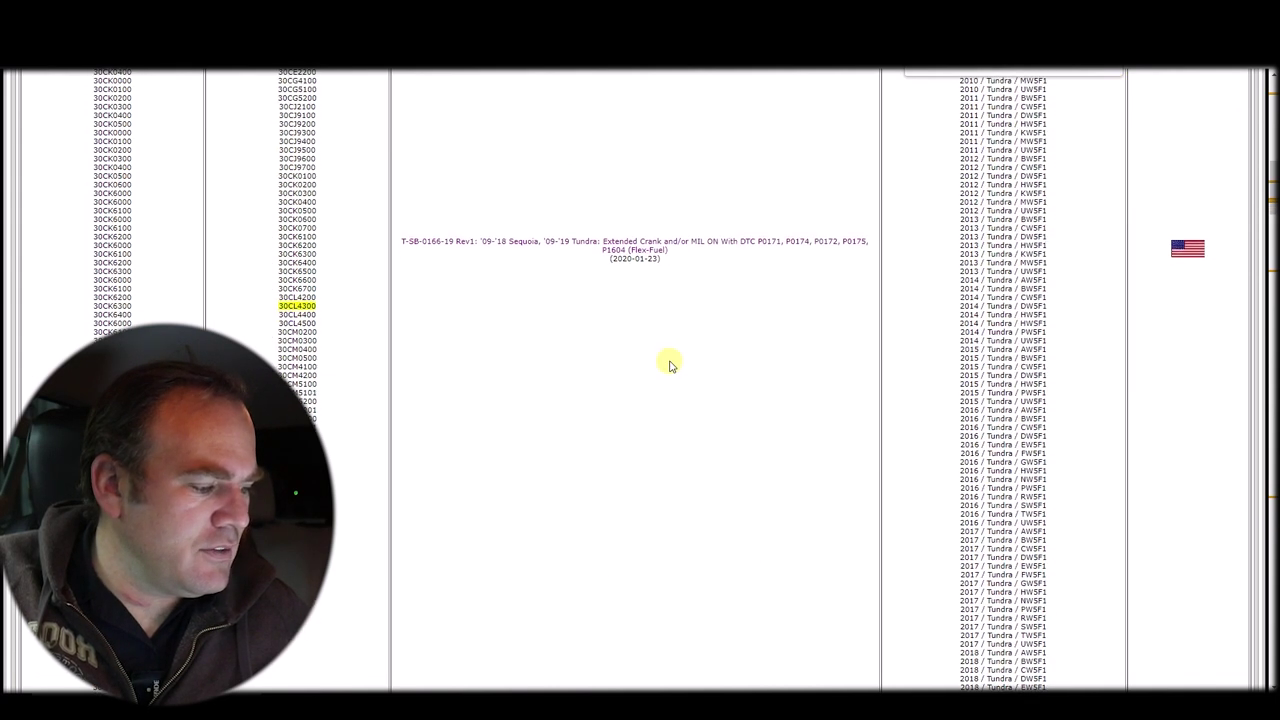
scroll(670, 365, up, 10)
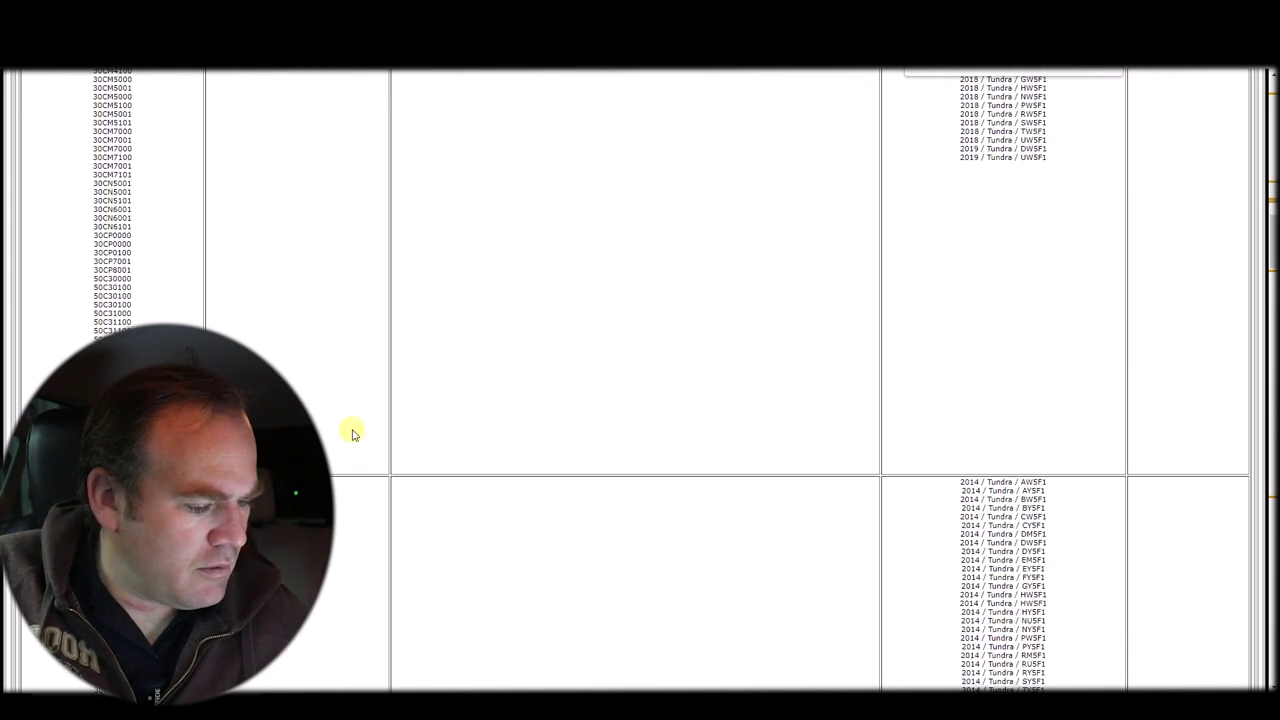
scroll(352, 433, up, 8)
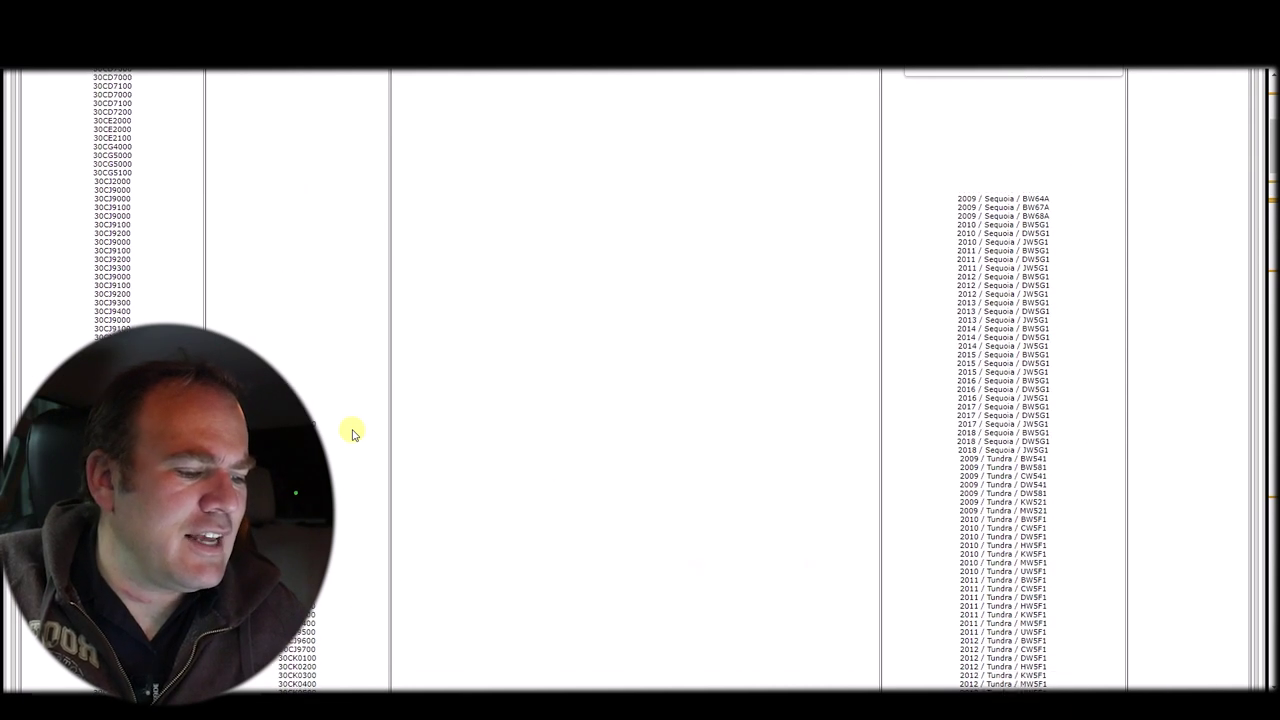
scroll(352, 433, down, 5)
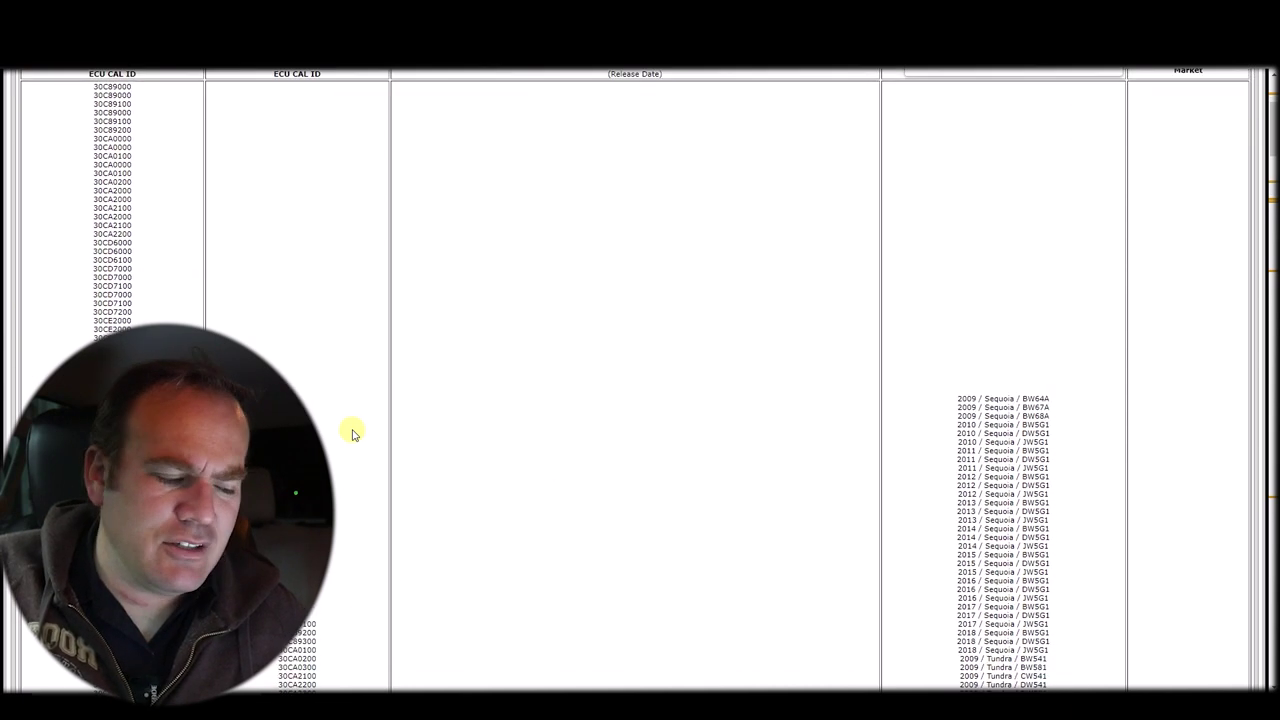
scroll(352, 433, down, 1)
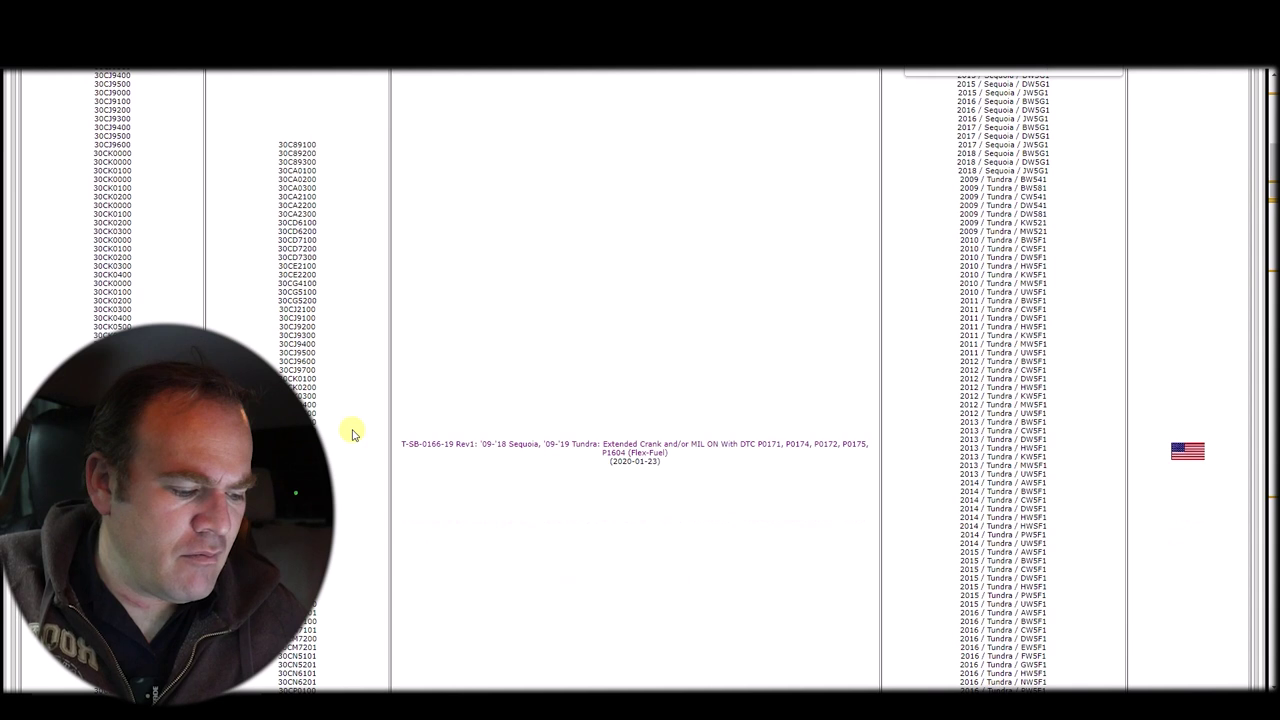
scroll(352, 433, down, 1)
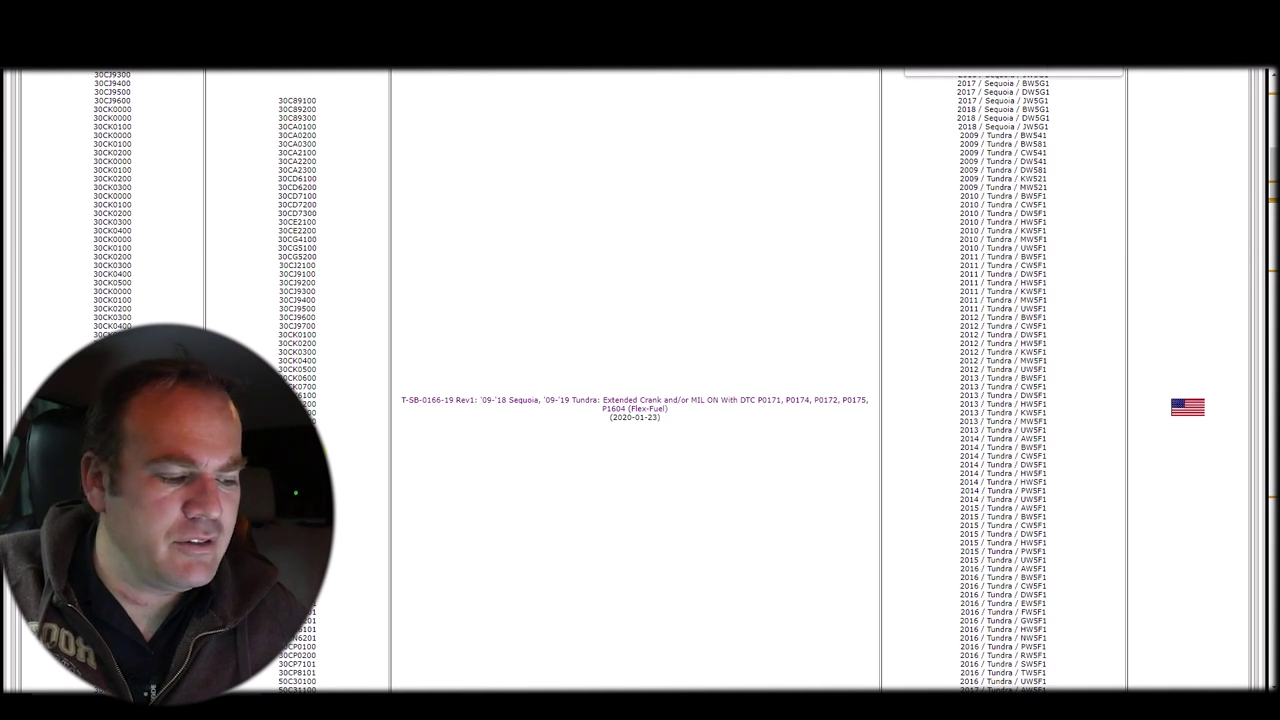
key(Return)
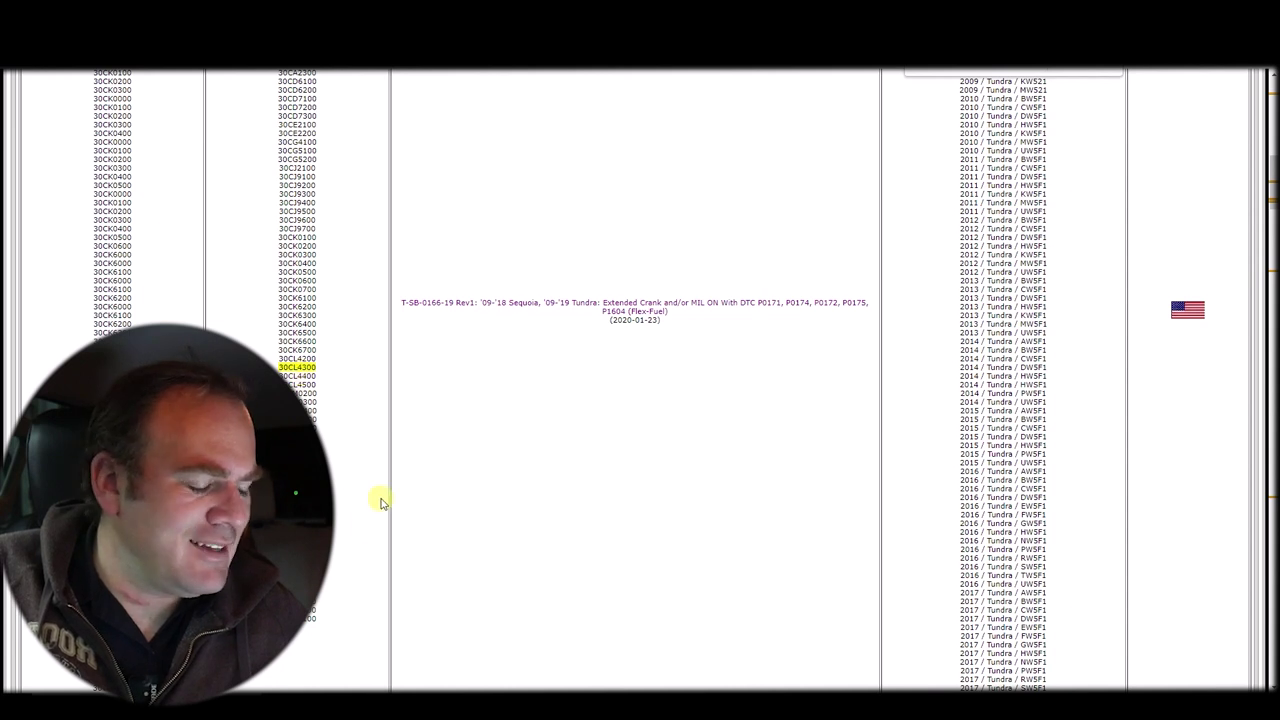
scroll(370, 455, up, 1)
scroll(370, 458, down, 10)
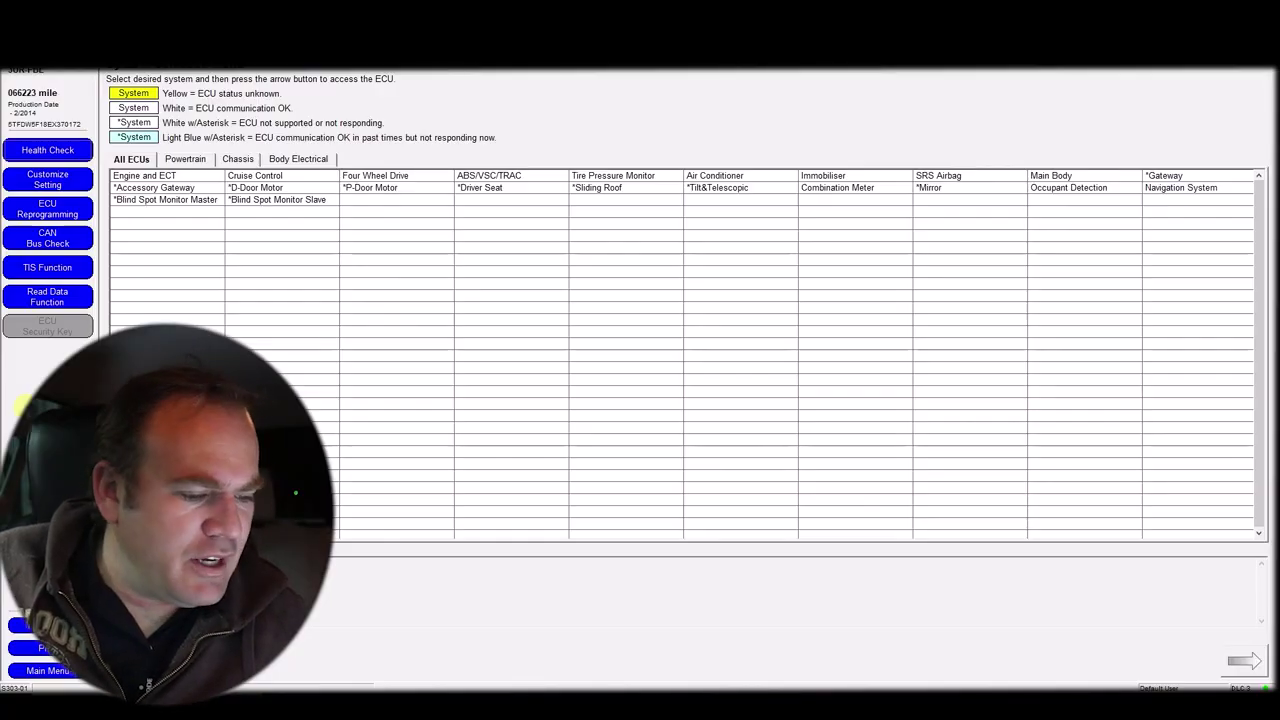
Step: Run an ECU Reprogramming check on Engine and ECT and begin the server update check
click(47, 208)
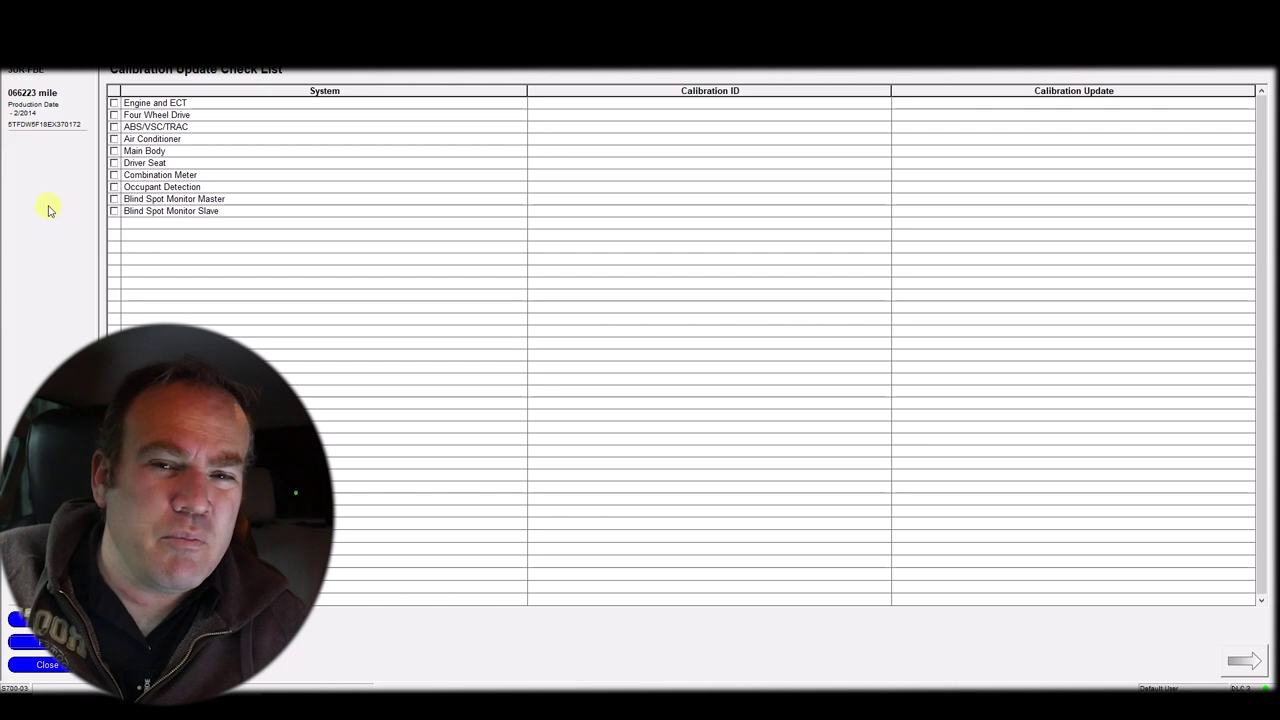
click(114, 103)
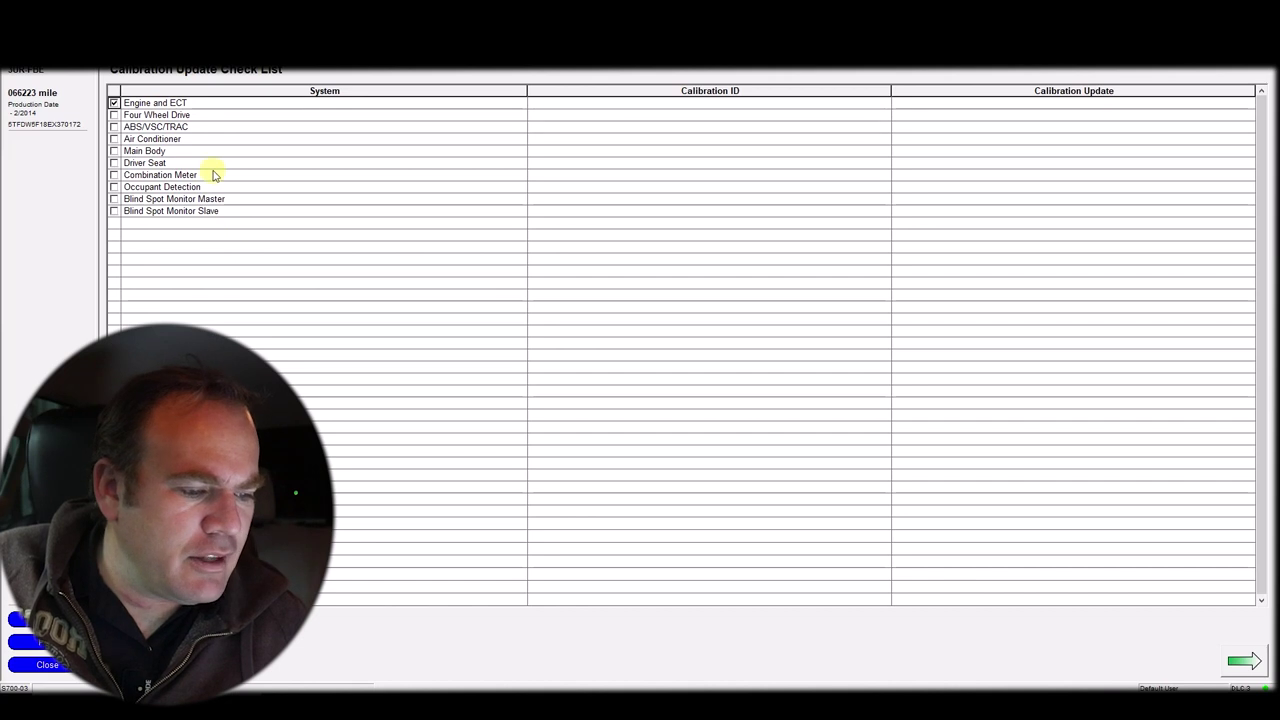
click(1243, 664)
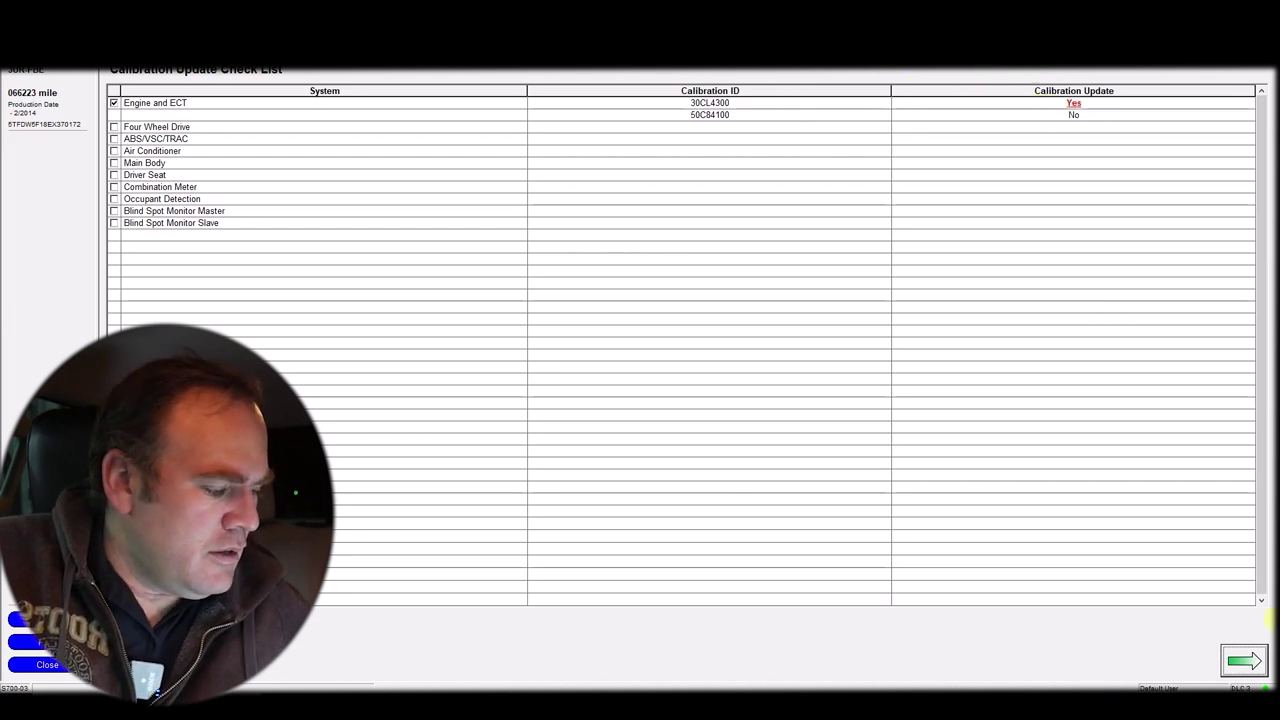
click(1244, 660)
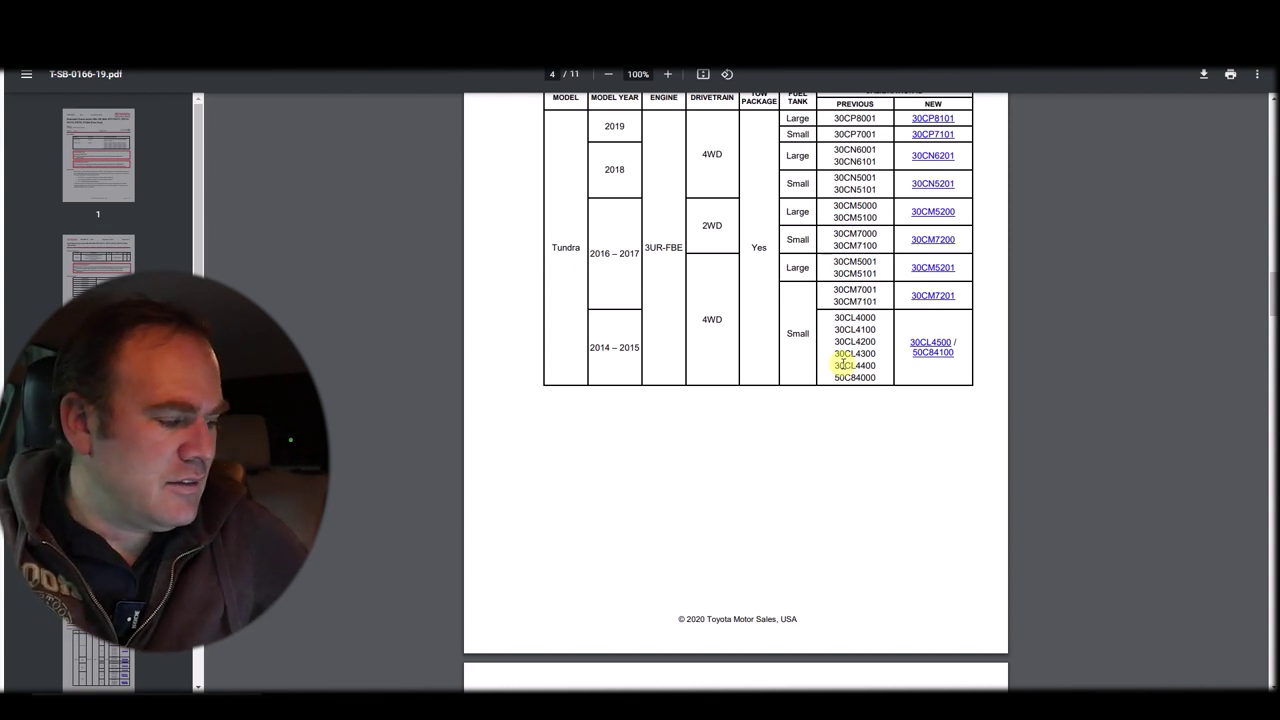
Step: On the page 4 Calibration Information table, follow the new 30CL4500 calibration link
scroll(843, 365, up, 1)
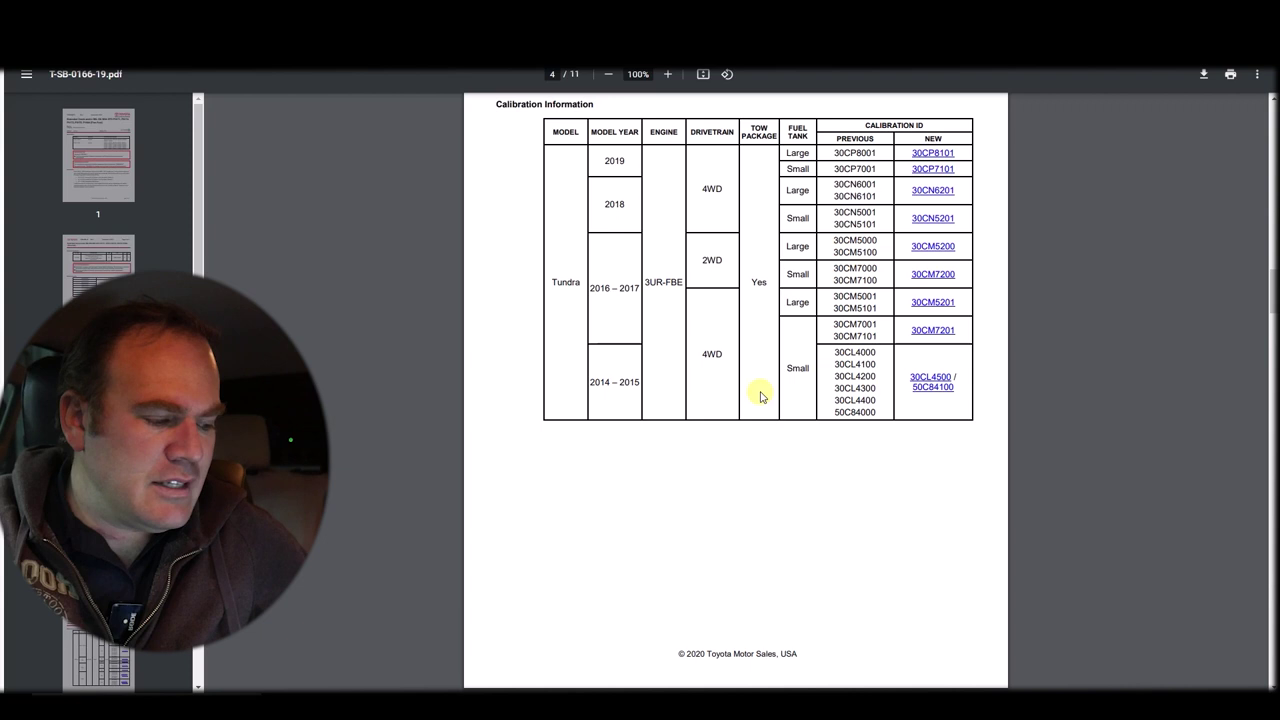
scroll(766, 402, down, 4)
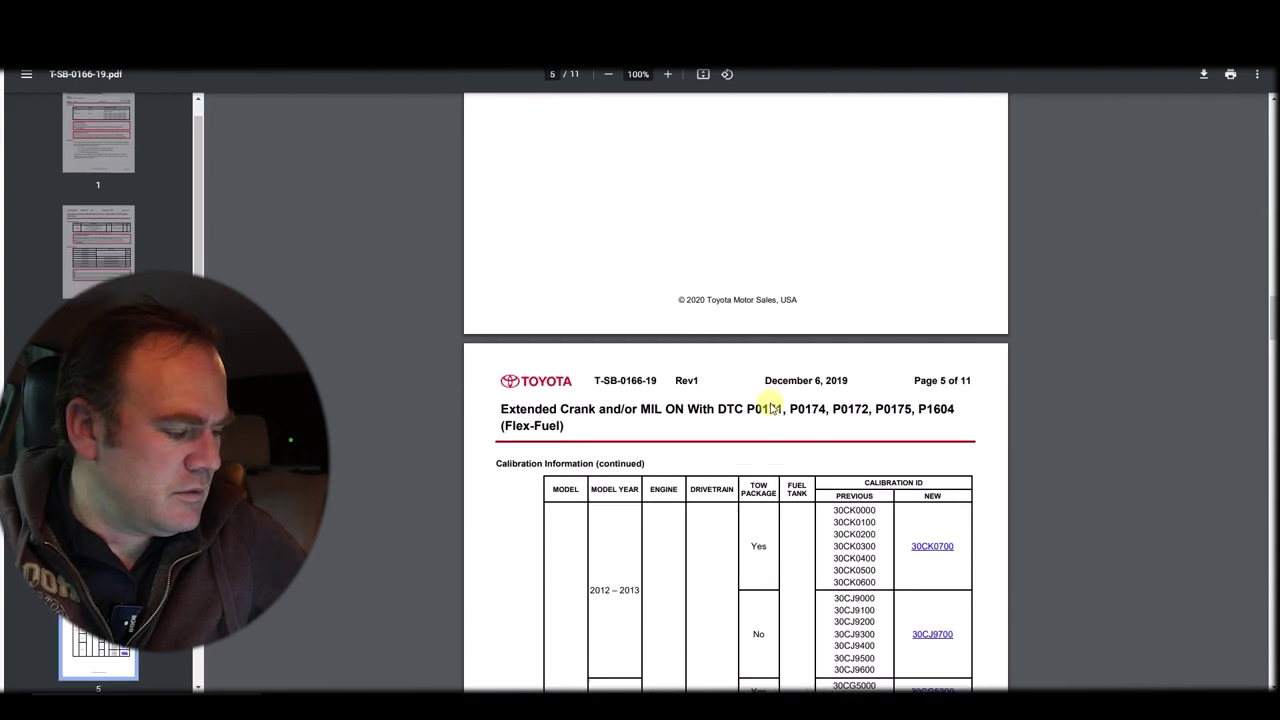
scroll(771, 404, down, 3)
scroll(771, 405, up, 10)
scroll(768, 404, down, 1)
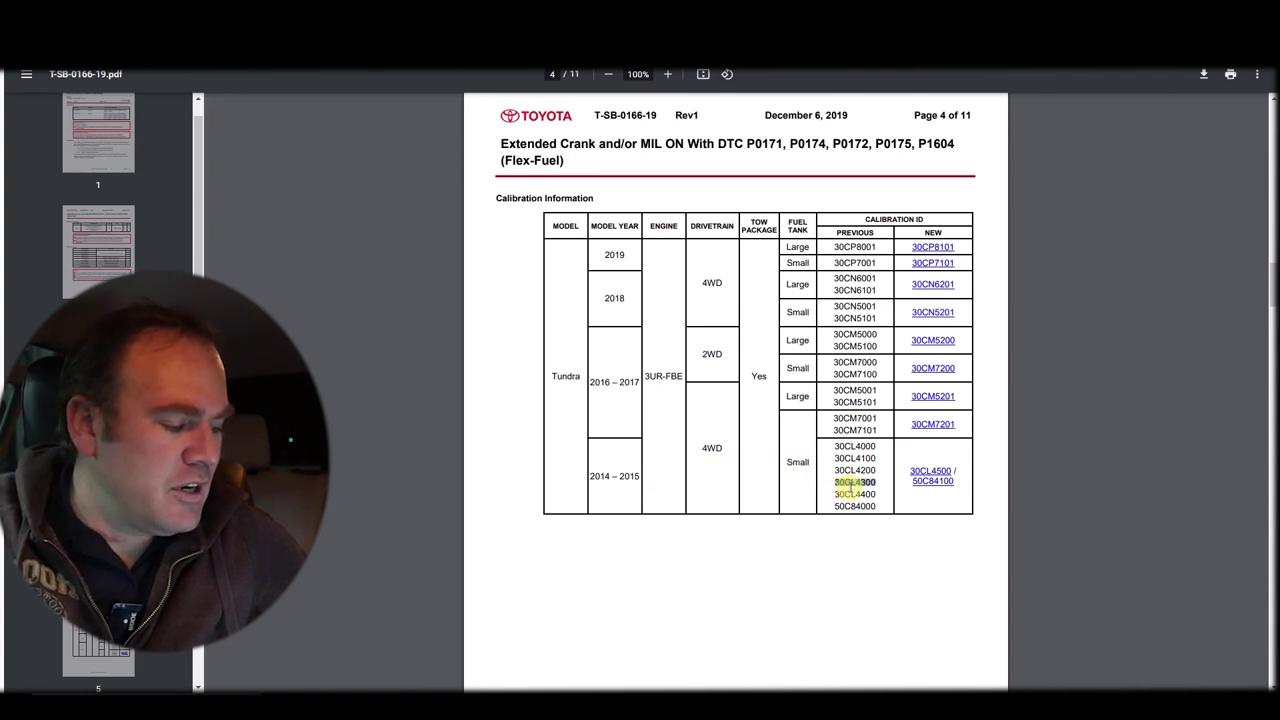
click(932, 477)
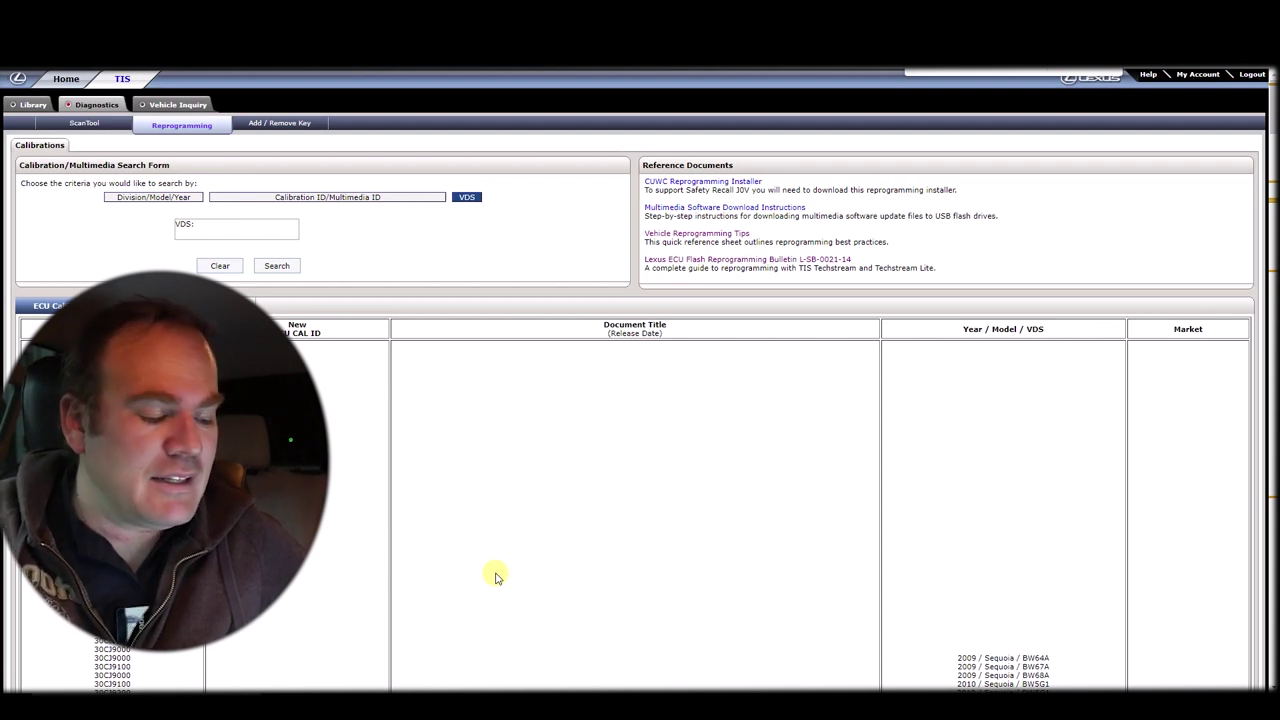
Step: Search Windows for 'cuw' and launch Calibration Update Wizard
key(super+s)
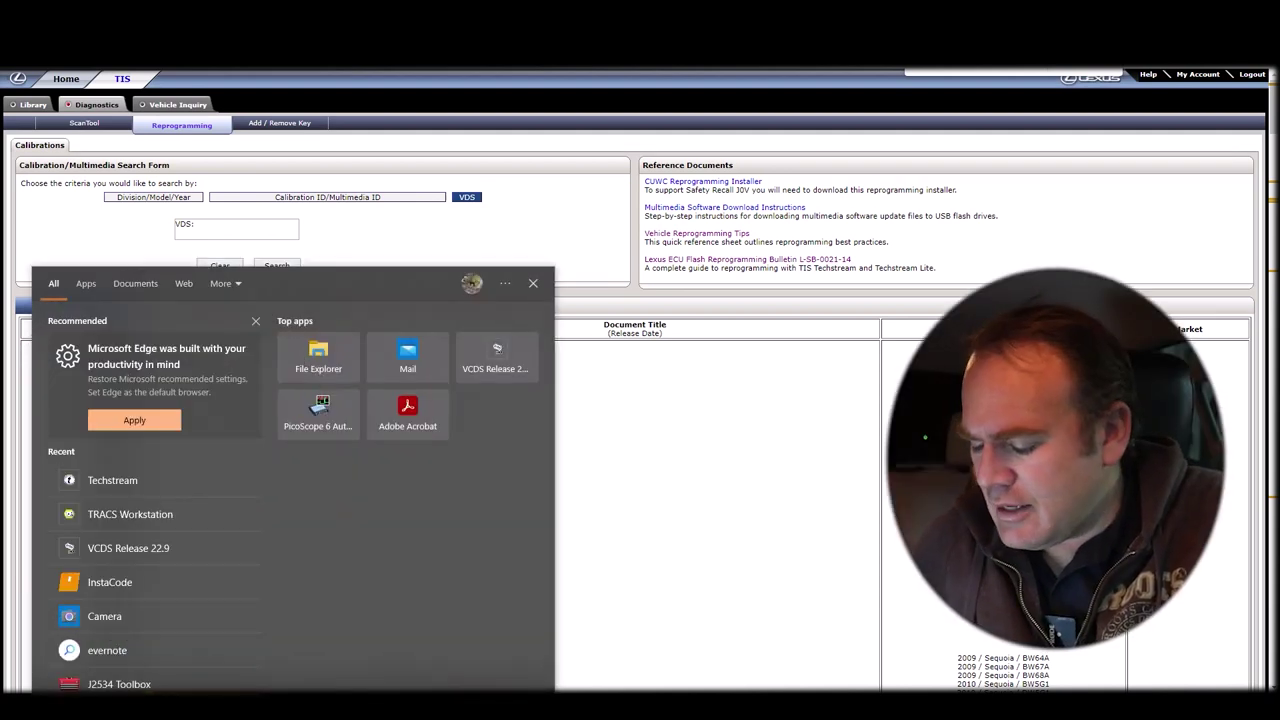
text(cu)
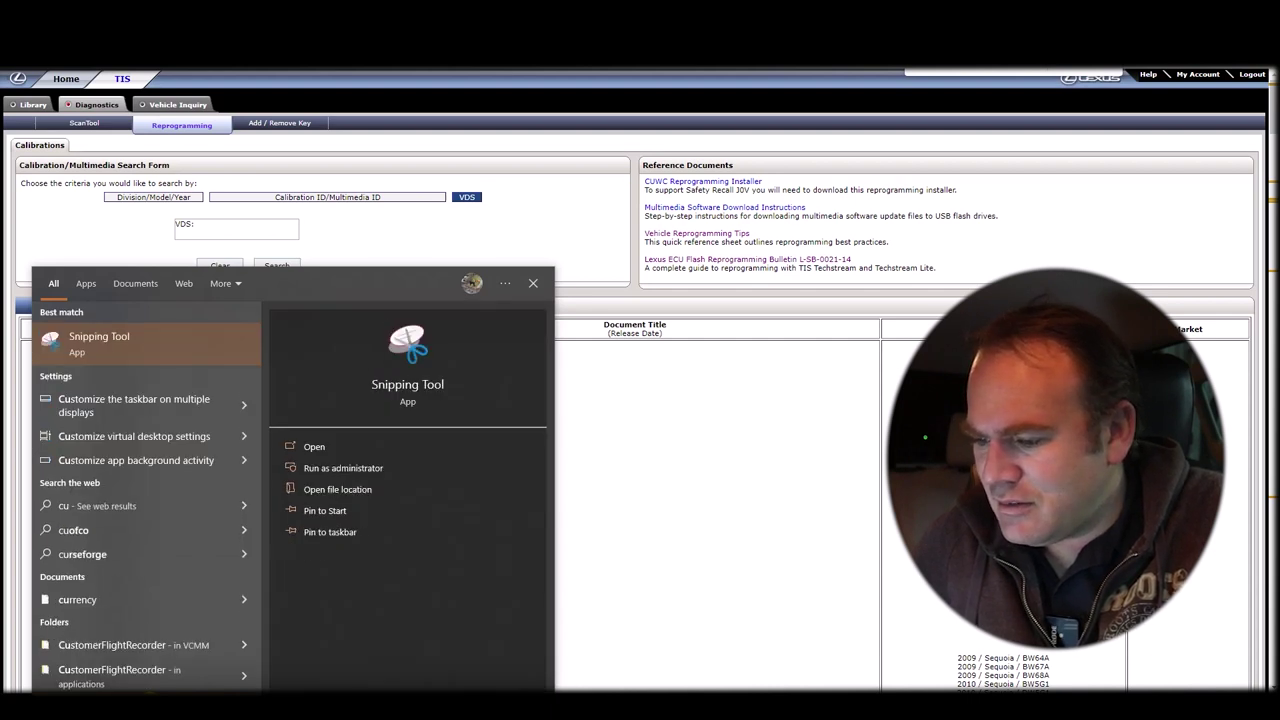
key(BackSpace)
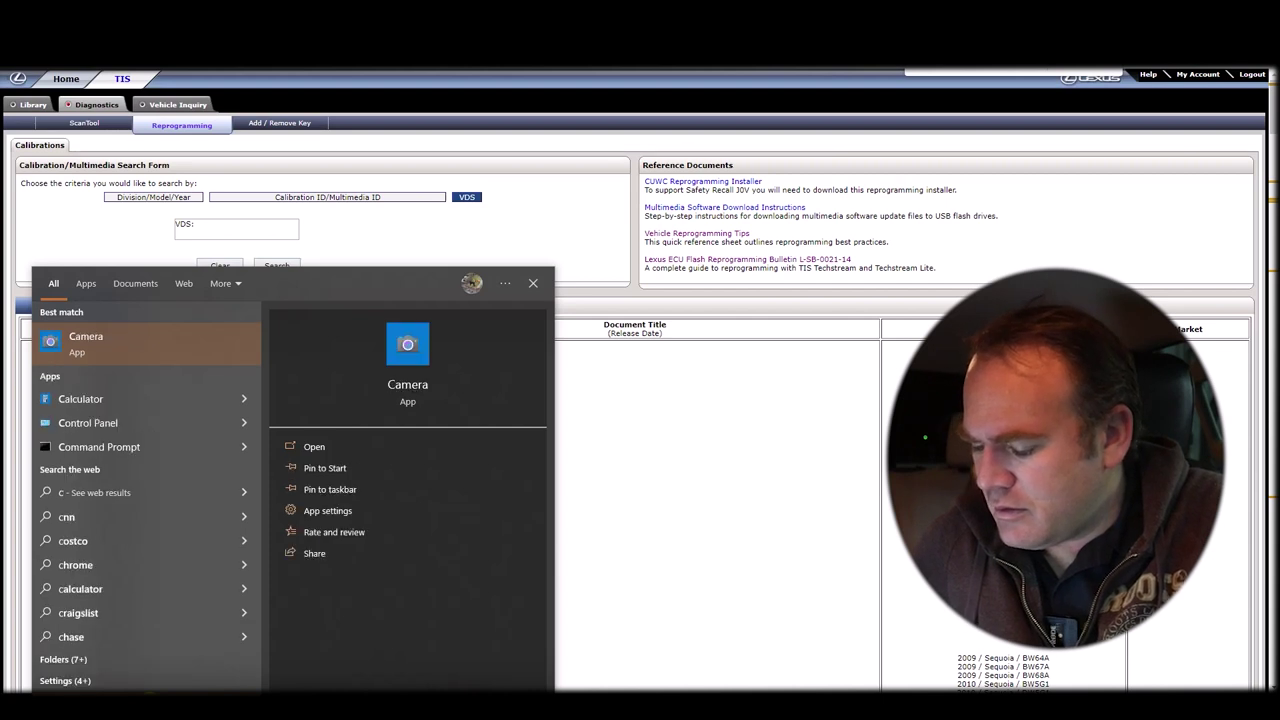
text(uw)
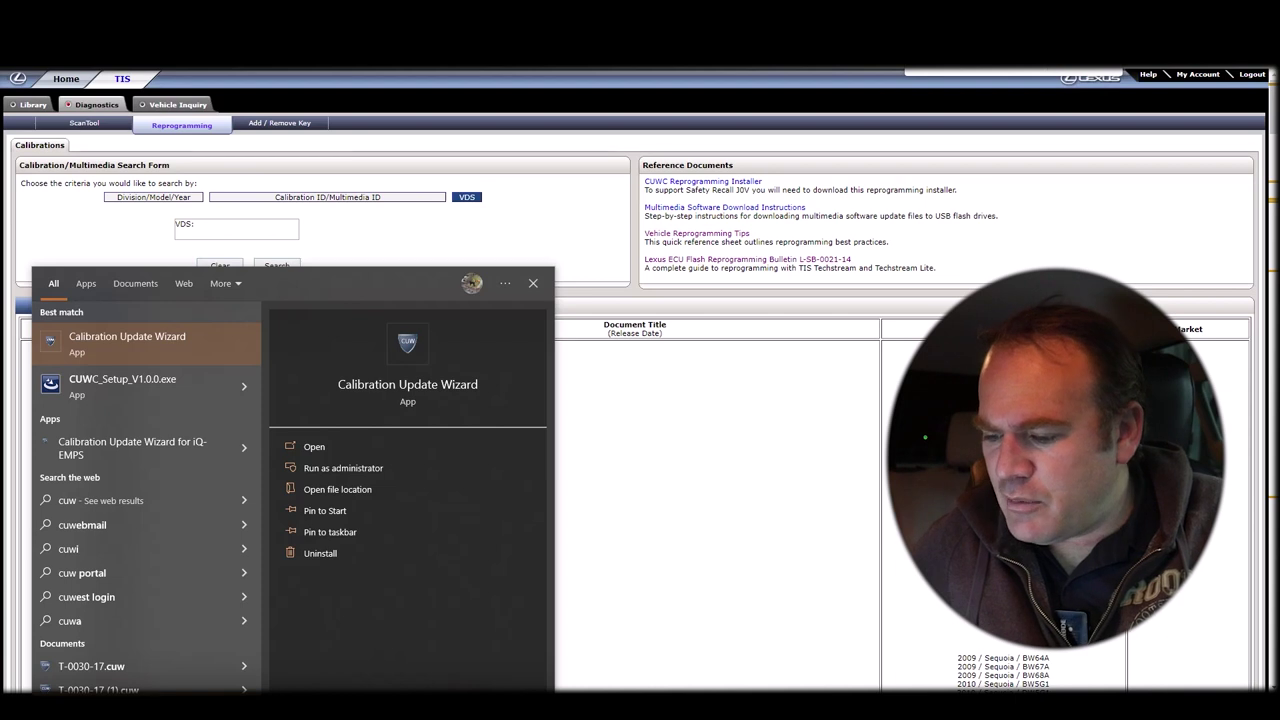
click(128, 336)
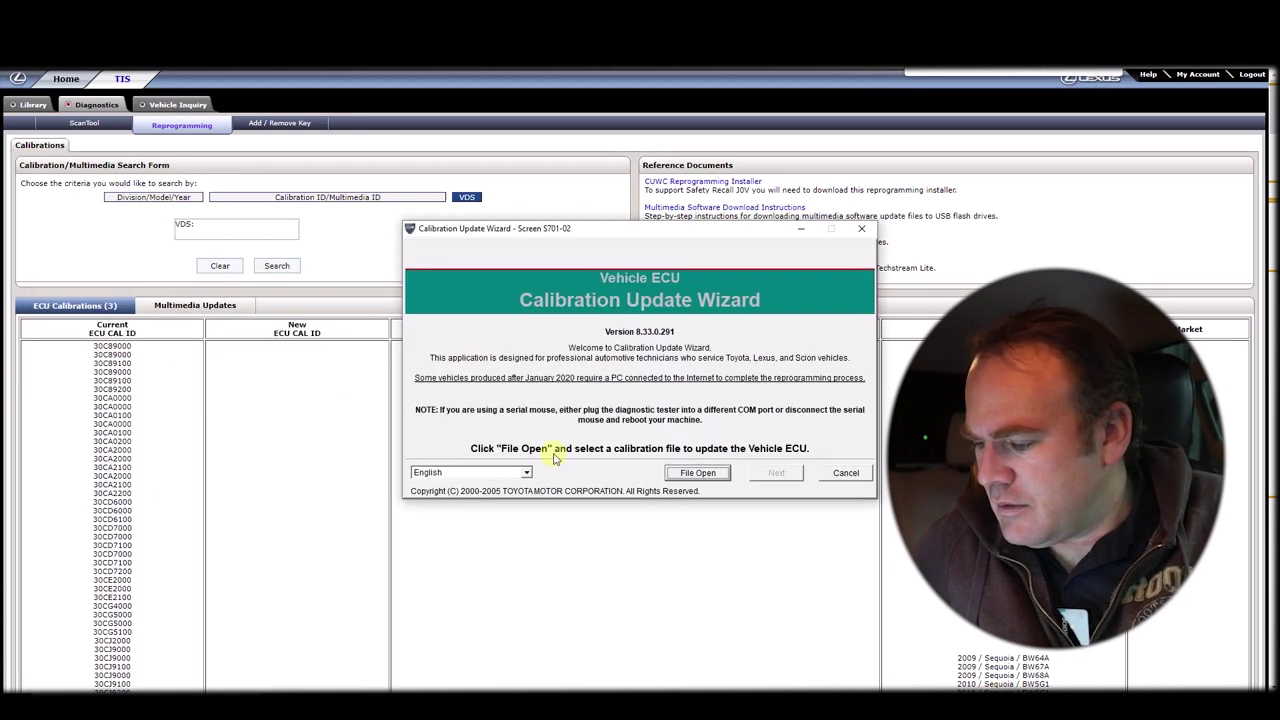
Step: Load calibration file T-0082-19 from the Downloads folder into the update wizard
click(699, 473)
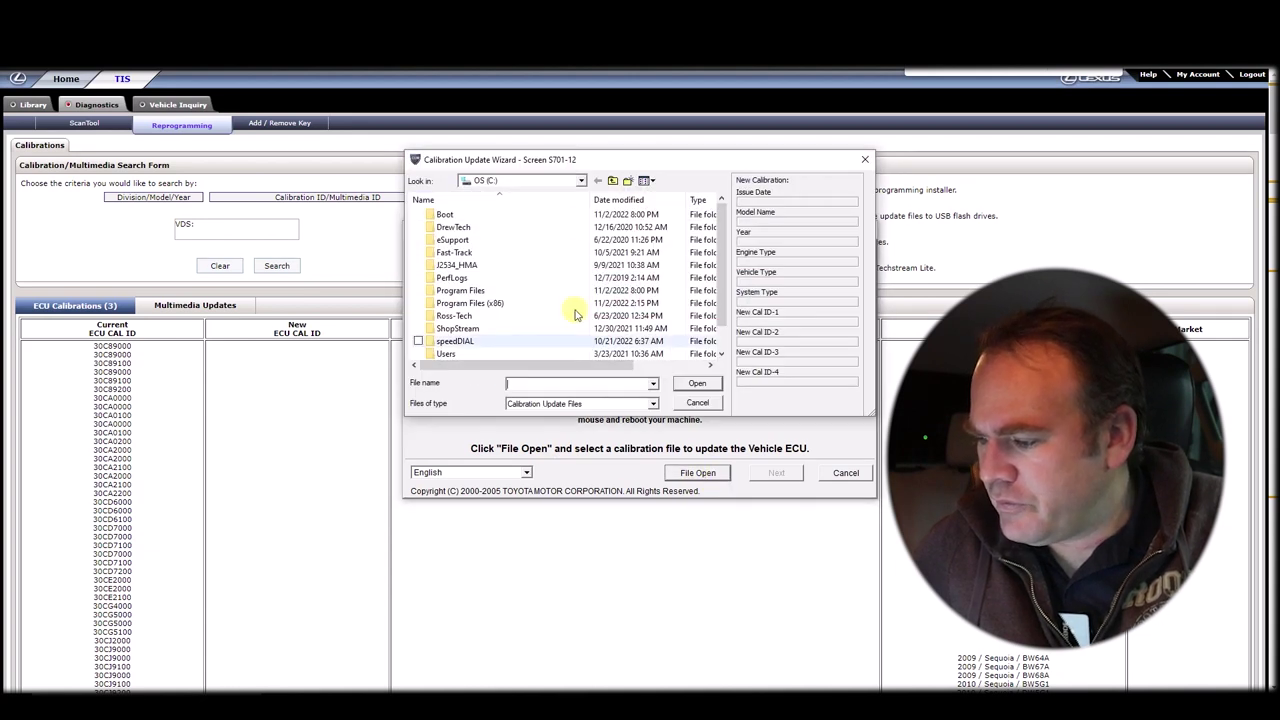
click(581, 180)
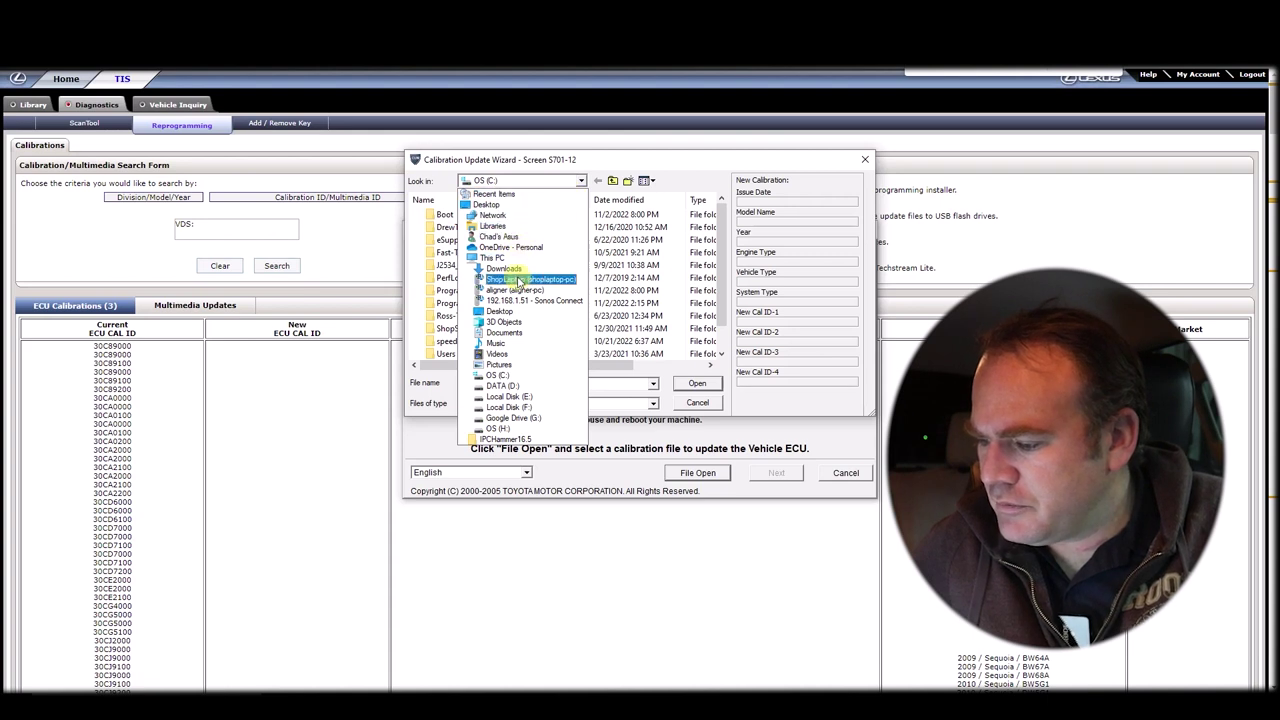
click(505, 268)
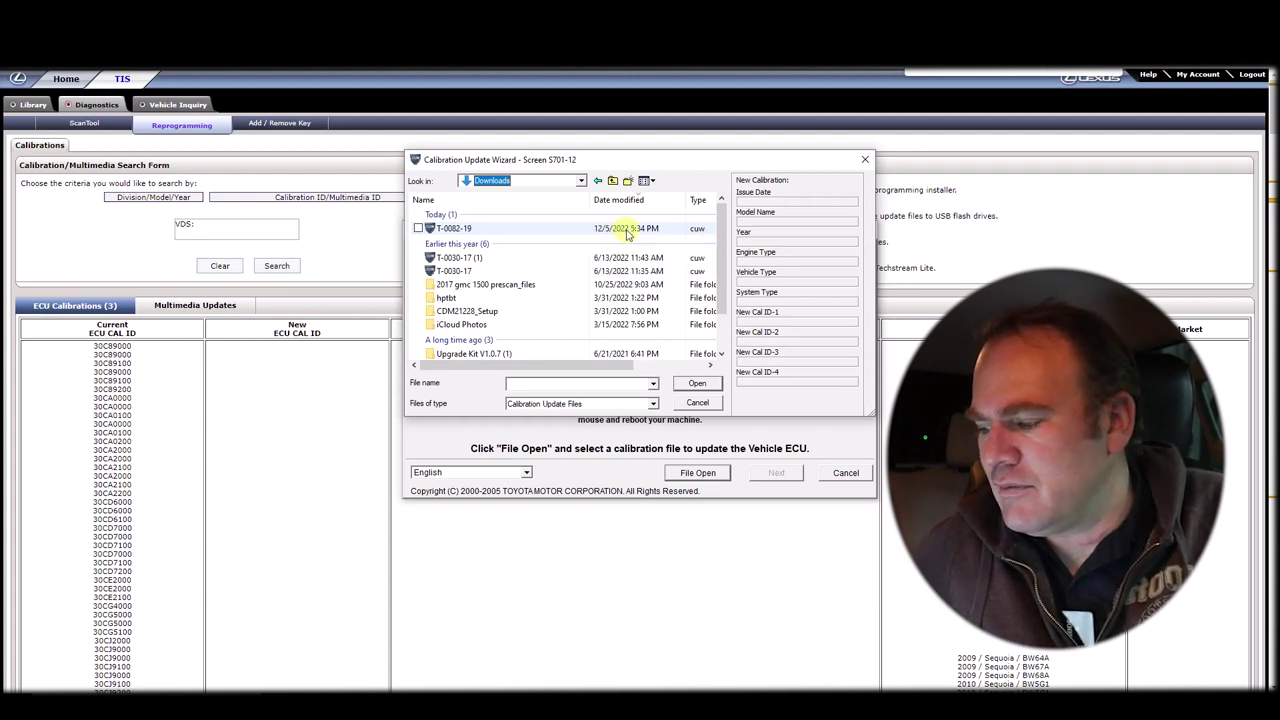
click(627, 233)
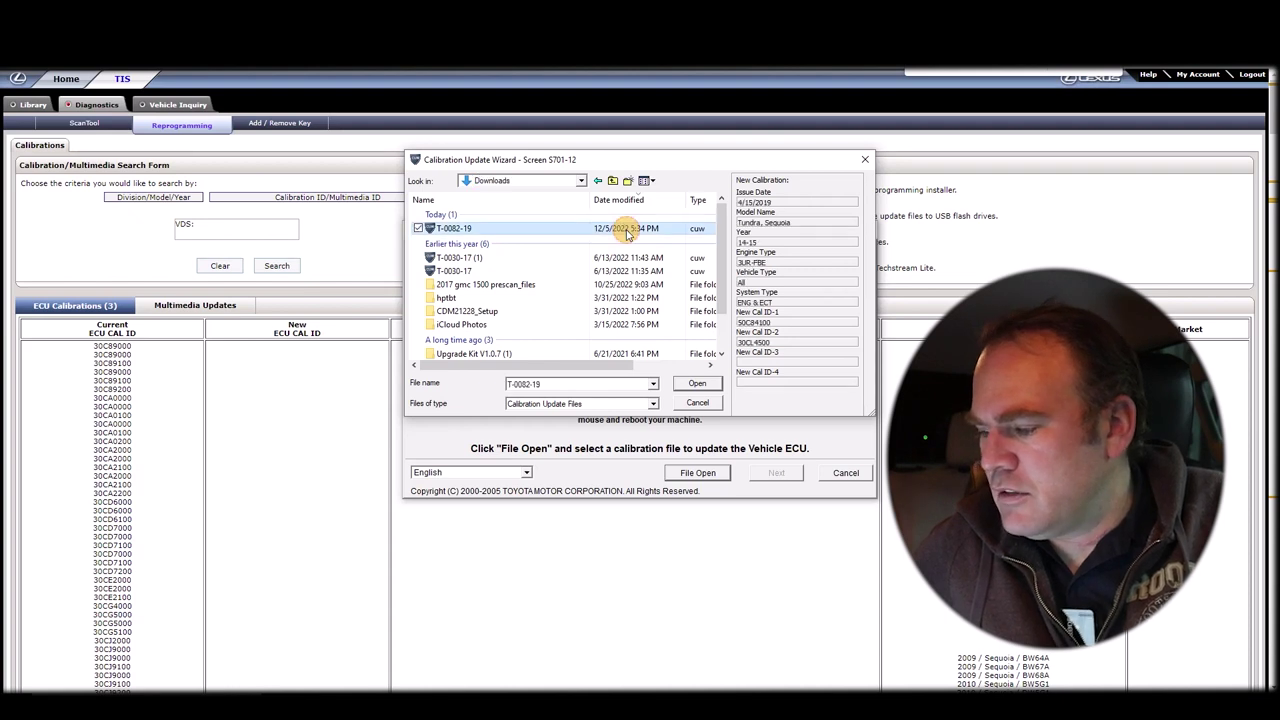
click(695, 384)
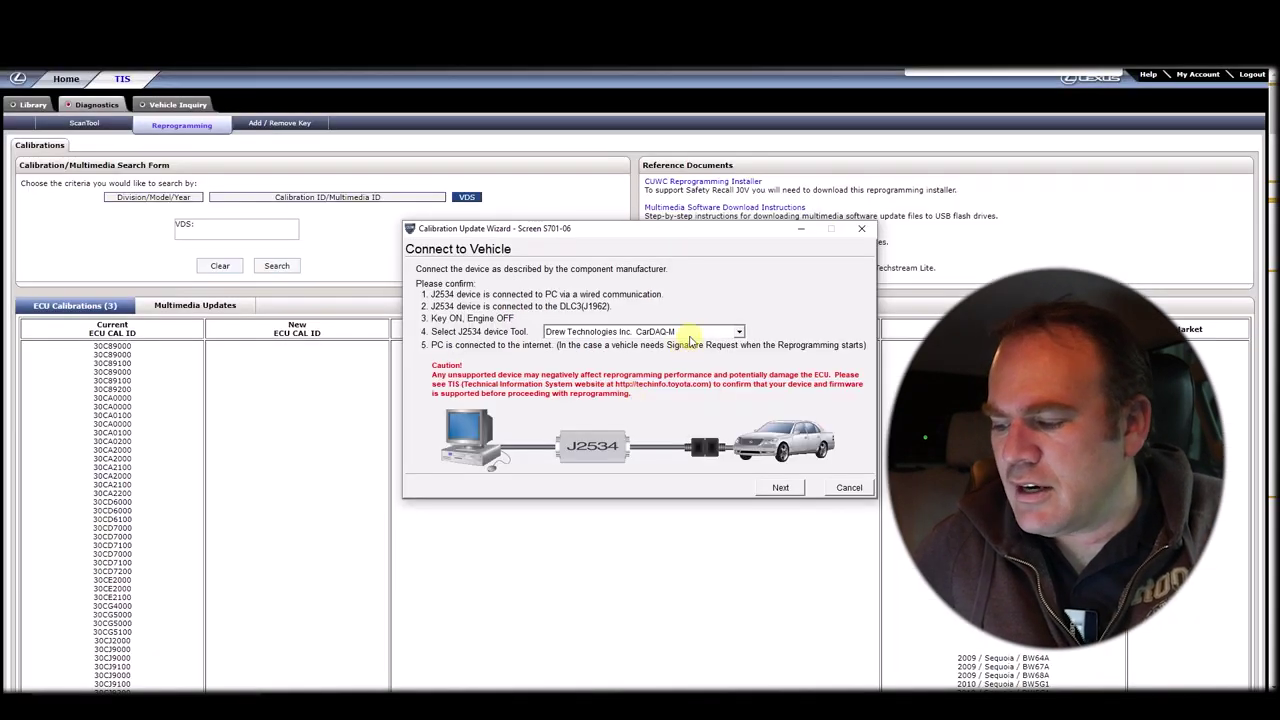
Step: Connect via the CarDAQ-M J2534 device and confirm T-0082-19 replacing 30CL4300 with 30CL4500
click(767, 487)
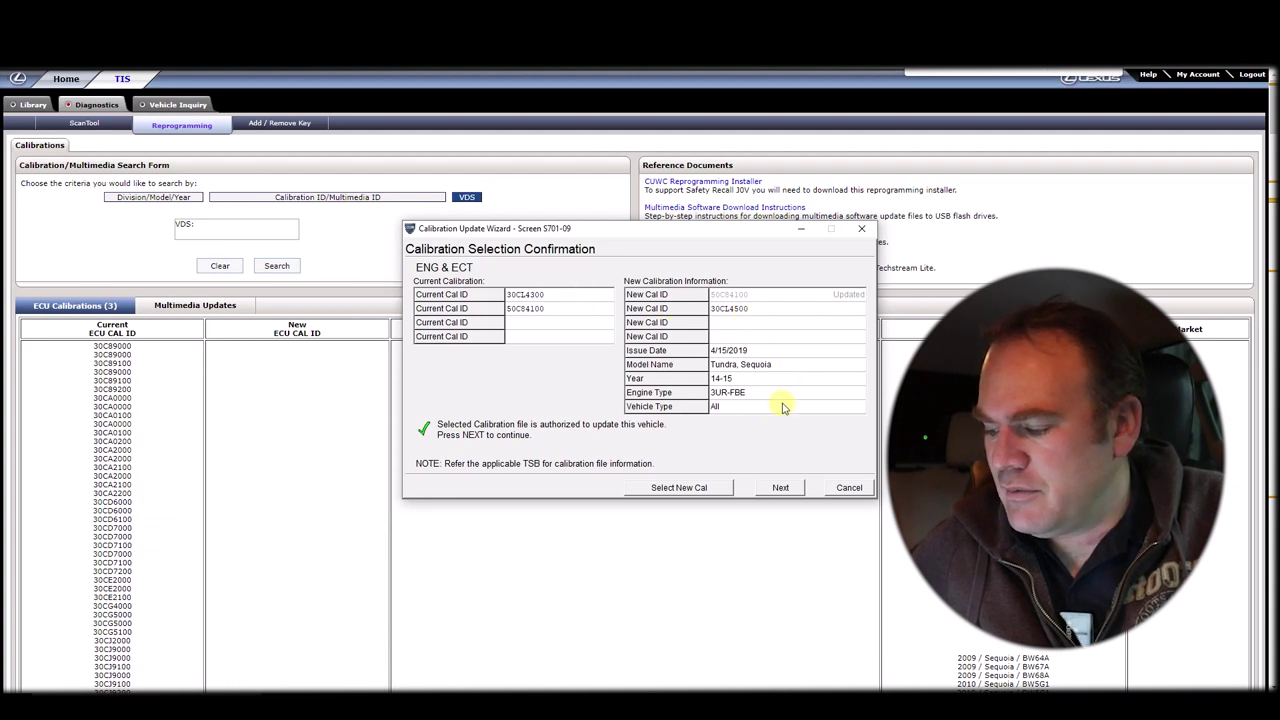
click(781, 488)
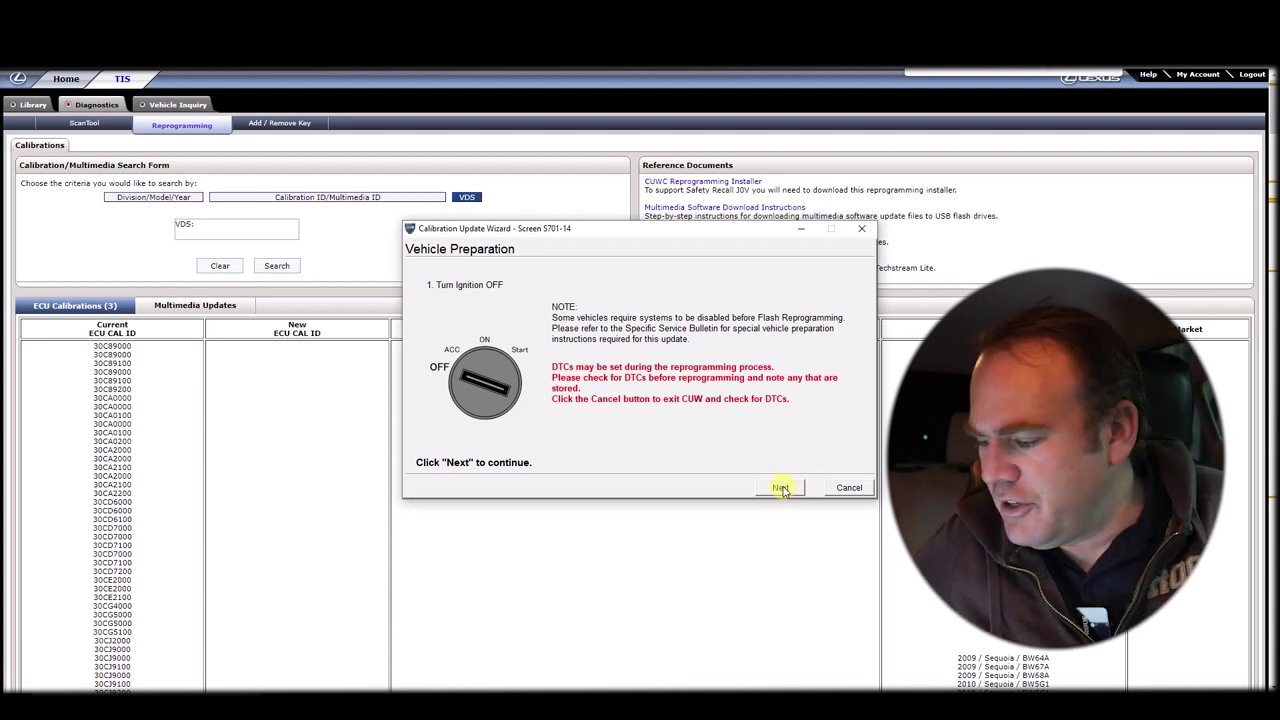
Step: With the ignition off, continue past Vehicle Preparation to the 14.3V reprogramming check
click(781, 488)
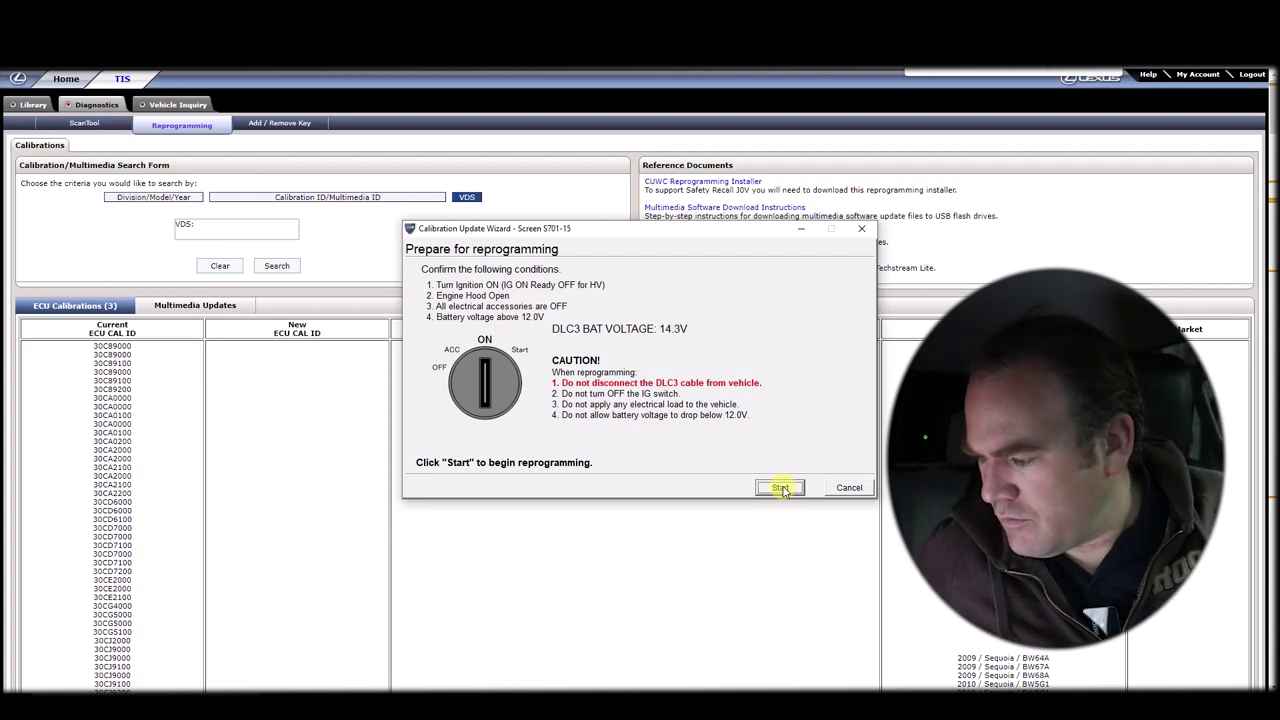
Step: Start reprogramming the ECU and continue once CAL 1 flashes successfully
click(781, 488)
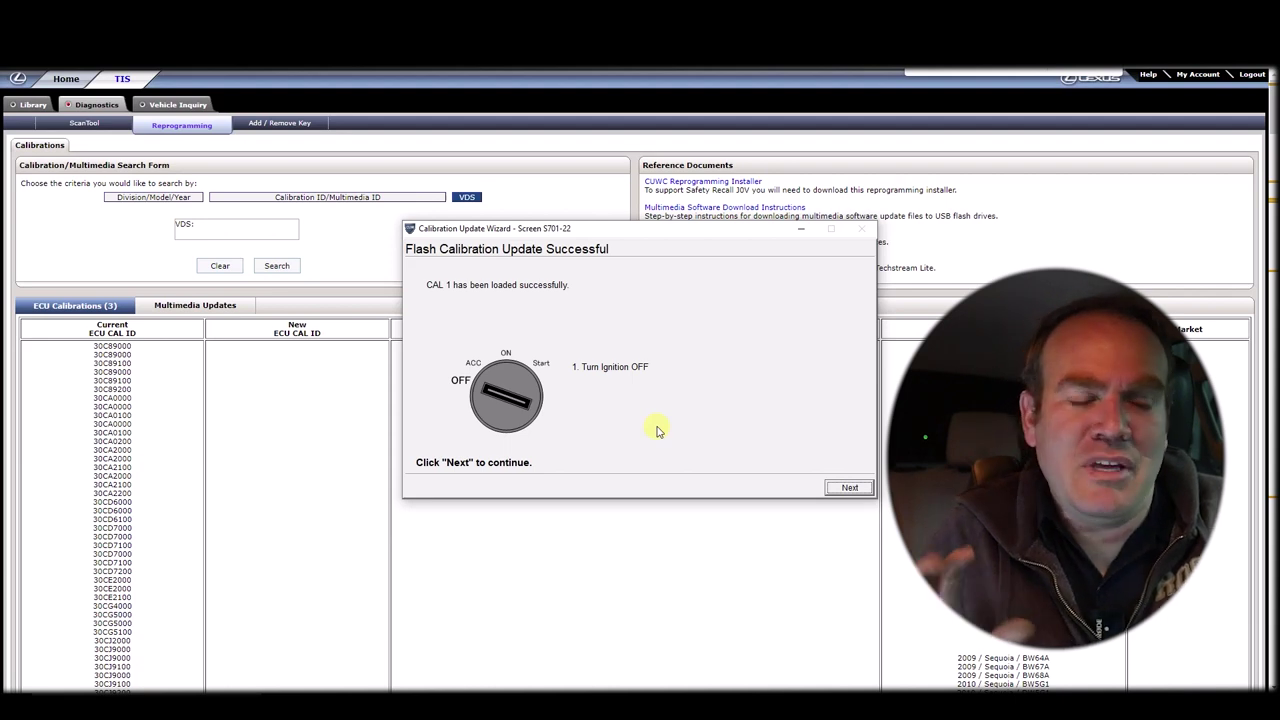
click(834, 488)
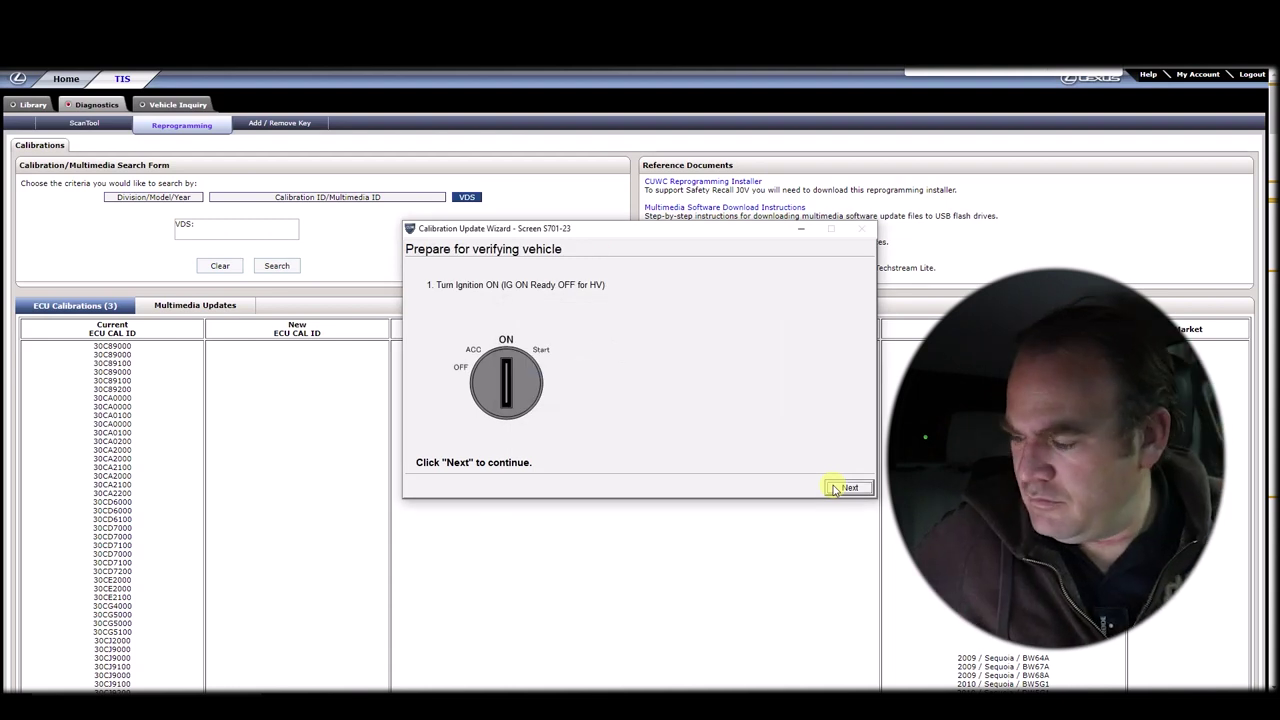
Step: Verify the 30CL4500 calibration, print the before-and-after report, and finish the wizard
click(848, 487)
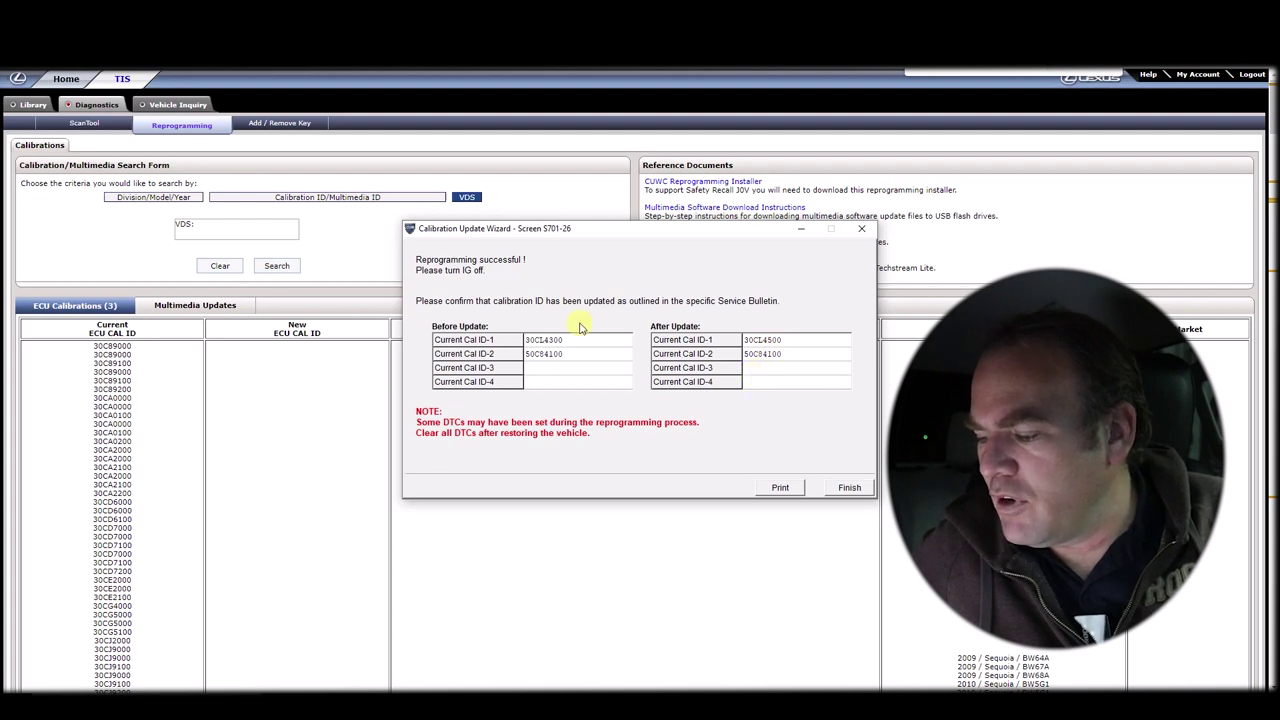
click(762, 488)
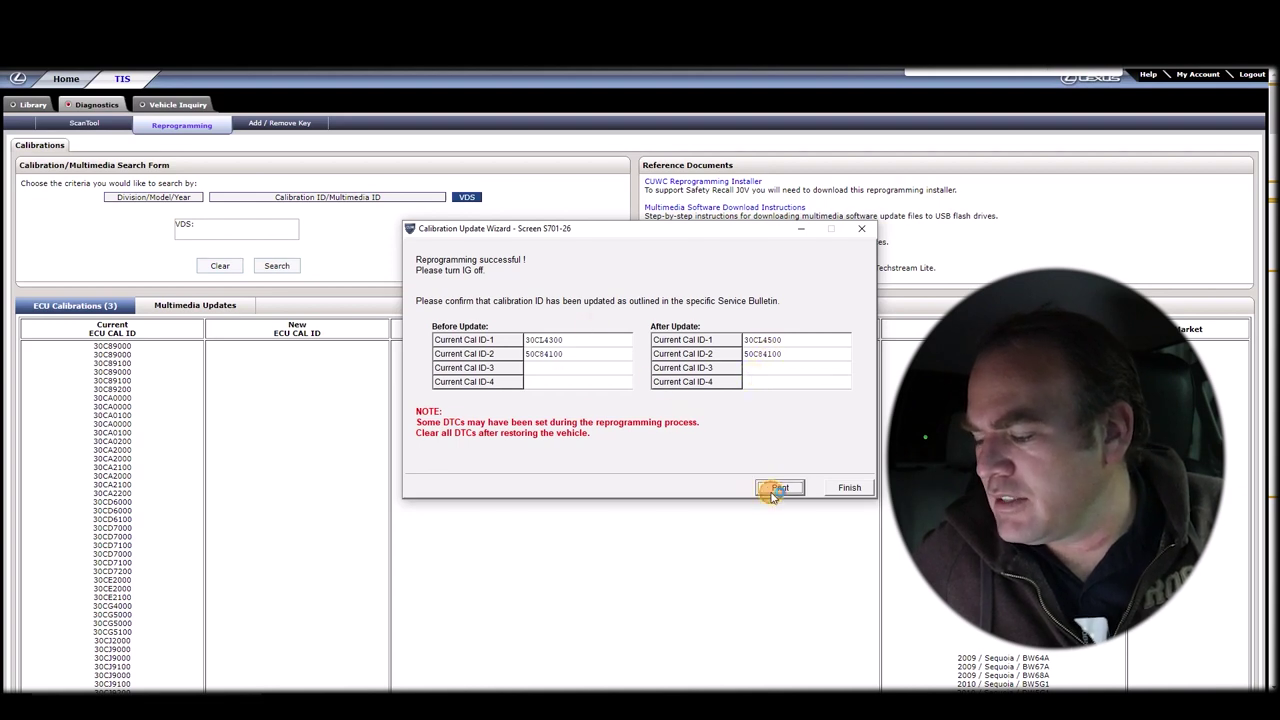
click(581, 496)
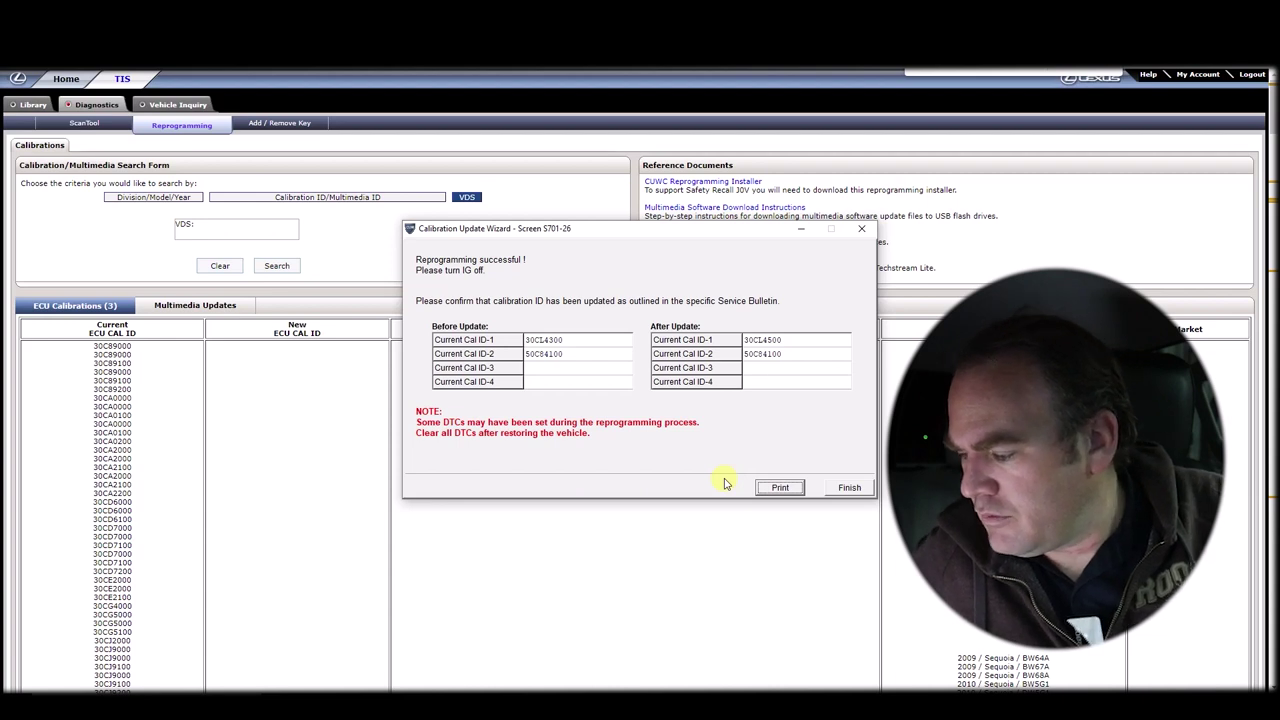
click(849, 487)
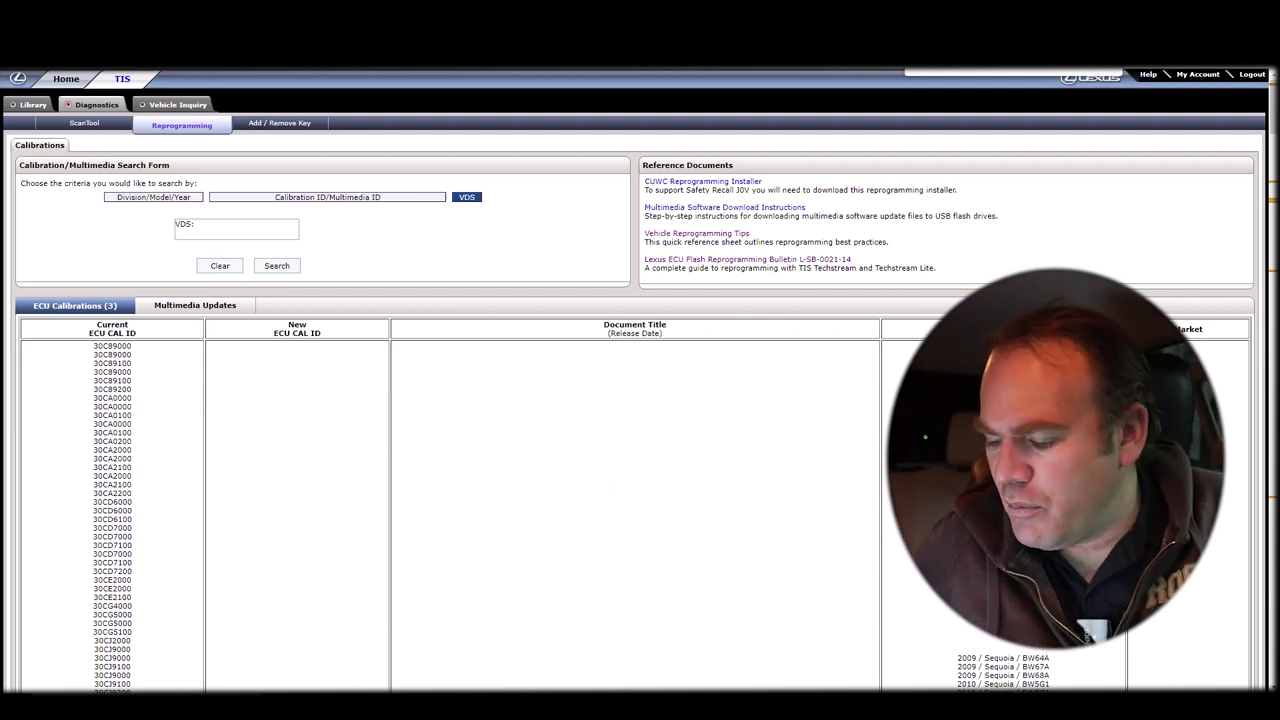
Step: Launch Techstream from the system search ('te') and start a Health Check of the truck
key(super)
text(tech)
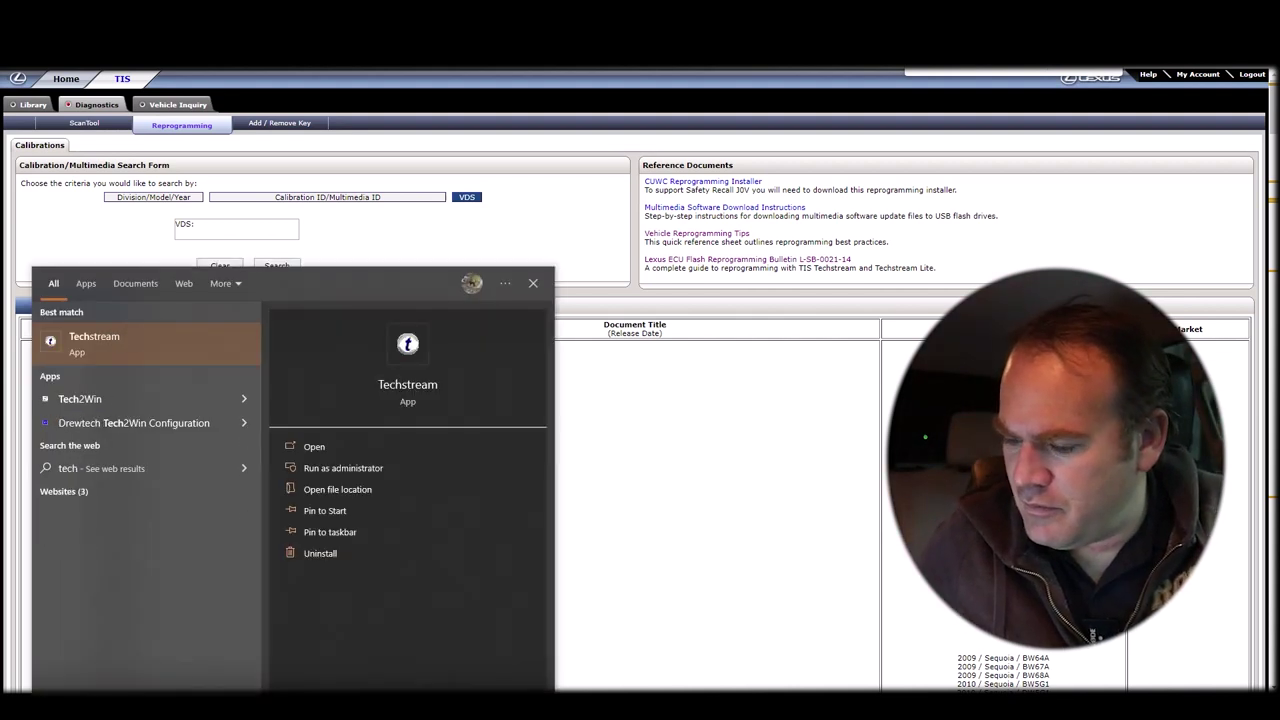
key(Escape)
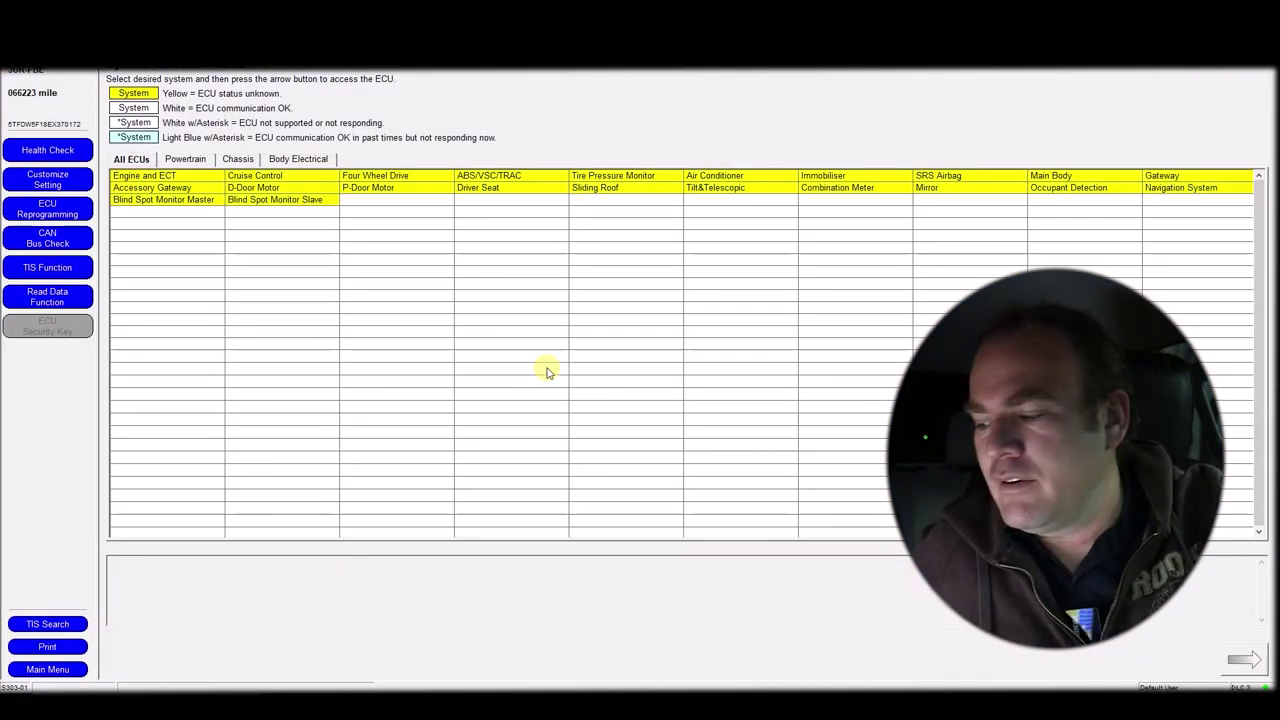
click(664, 572)
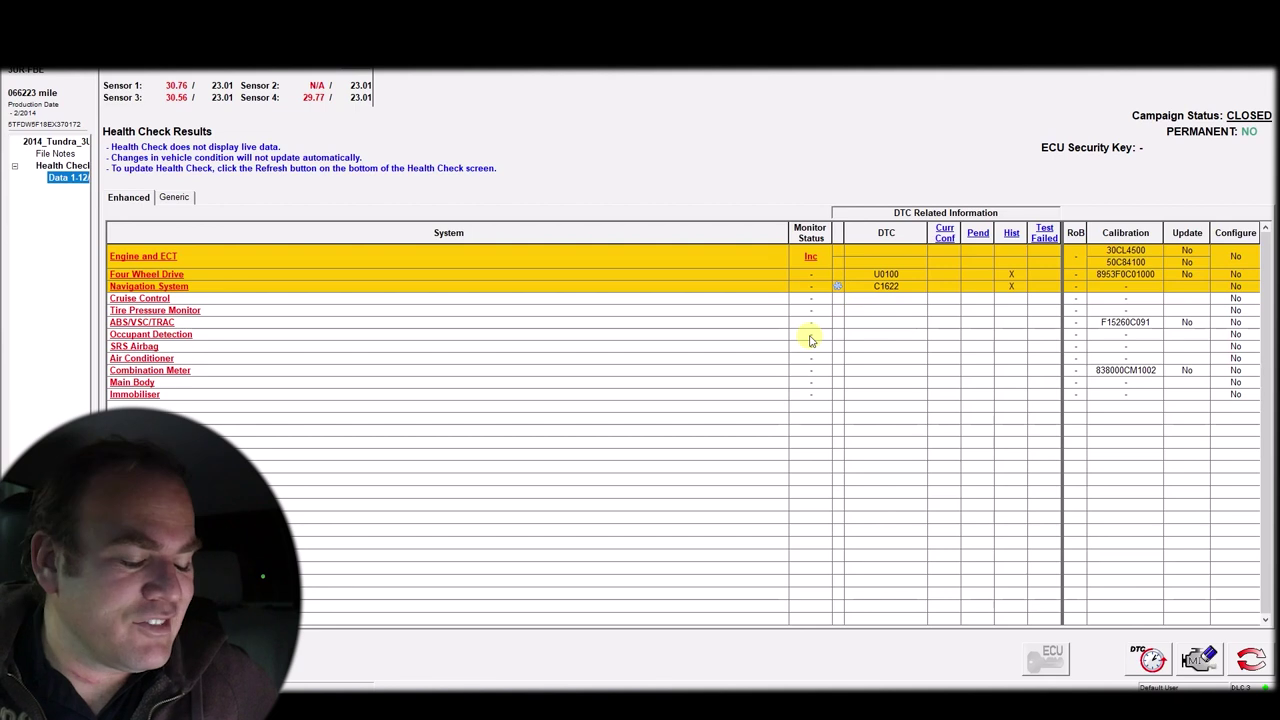
Step: Open Engine and ECT from the Health Check results to view its empty trouble code list
click(156, 259)
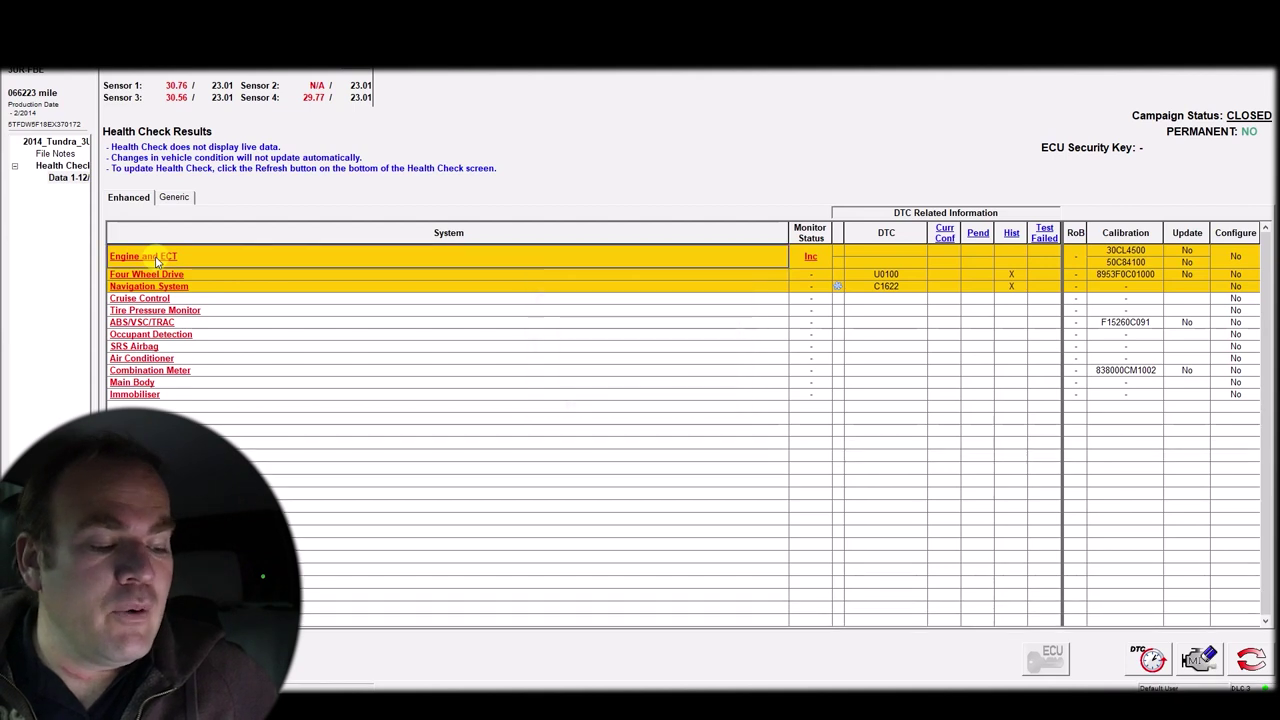
click(156, 258)
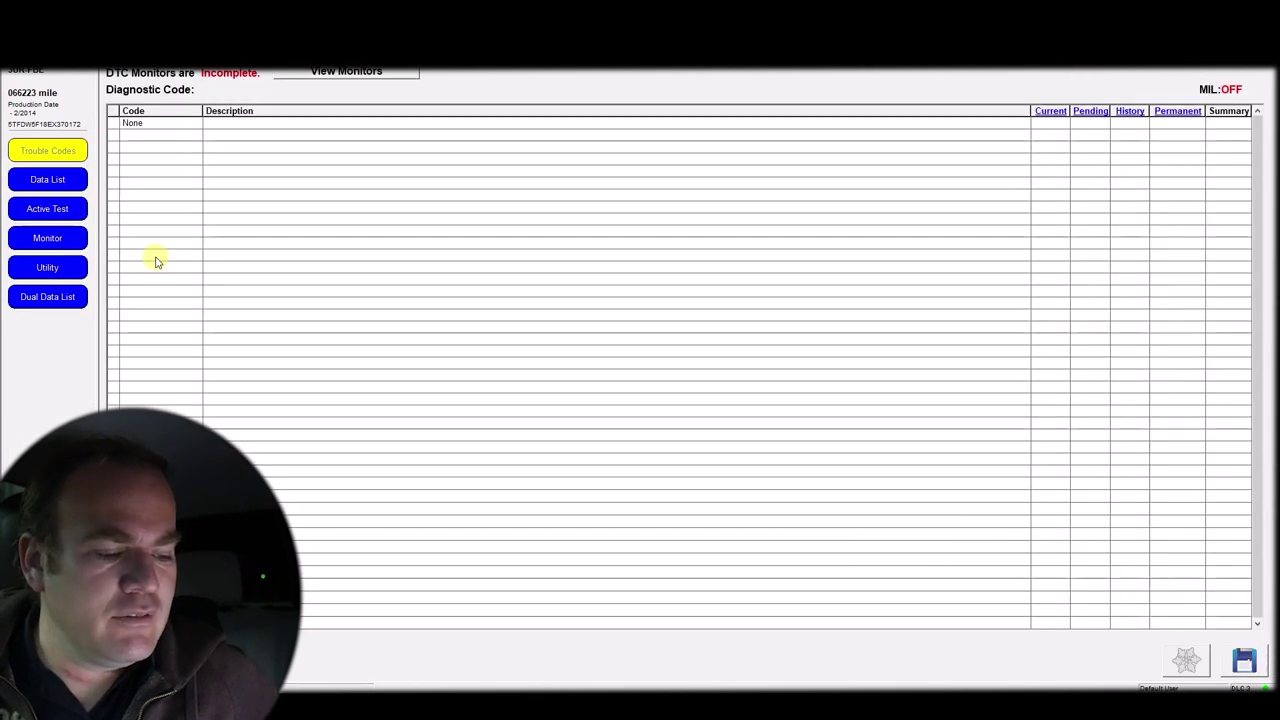
Step: View the engine Data List, mark Alcohol Density Learning, then bring up the Utility procedures
click(47, 179)
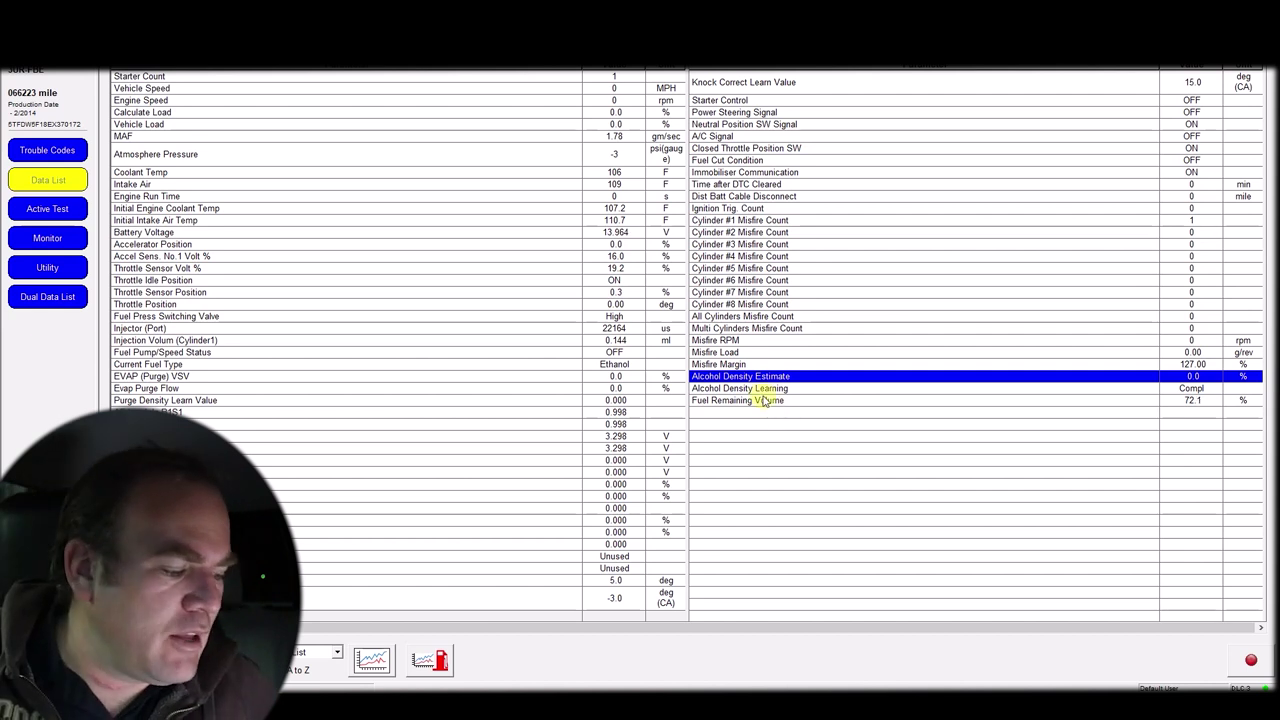
ctrl+click(762, 395)
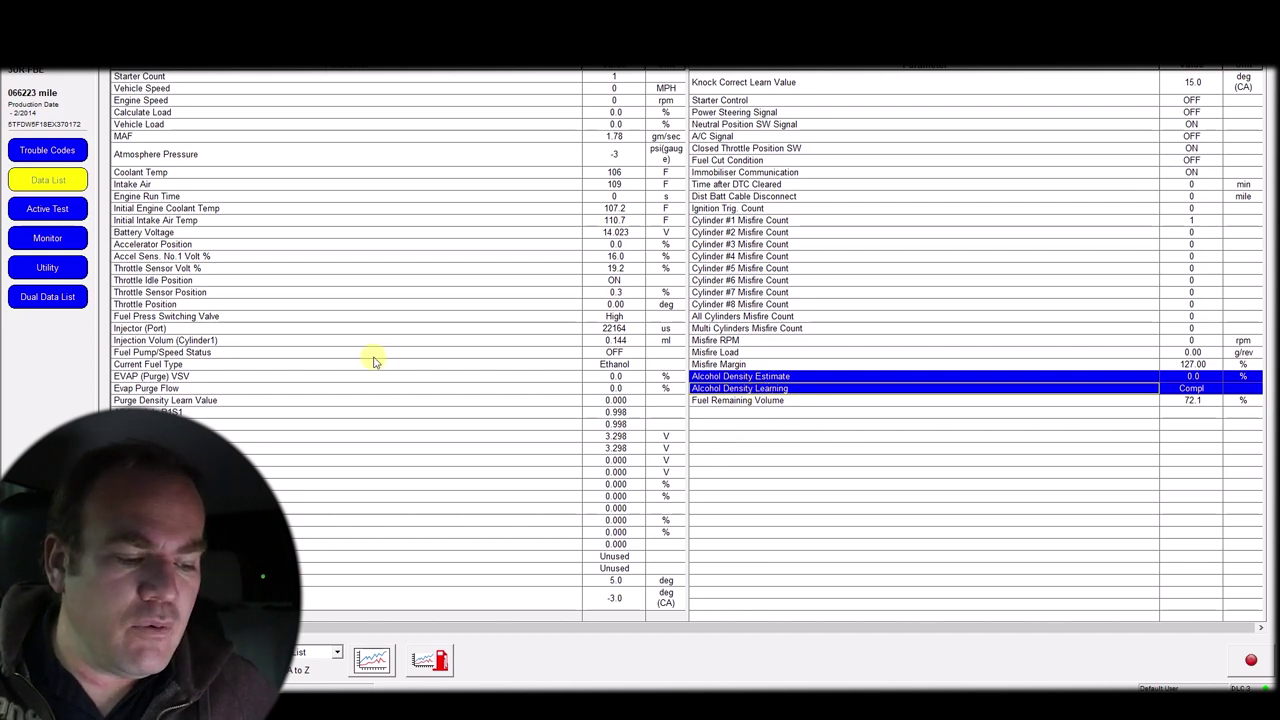
click(55, 215)
click(50, 266)
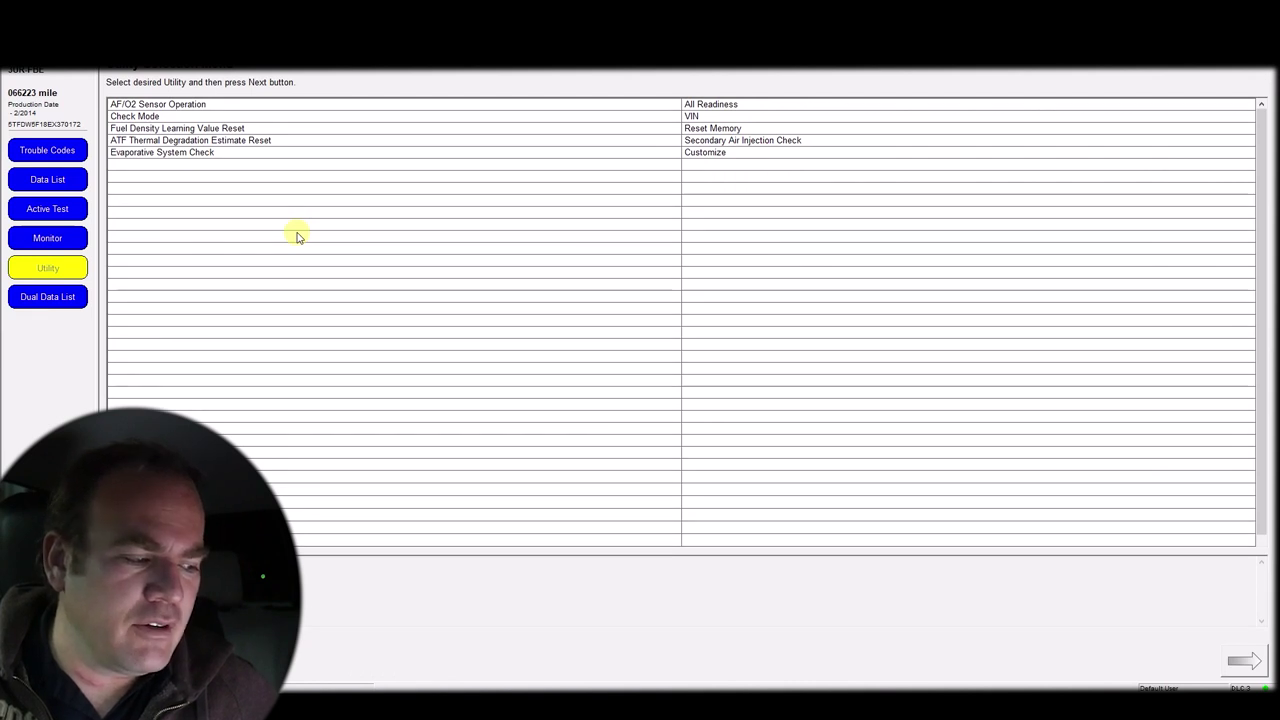
Step: Run the Fuel Density Learning Value Reset and dismiss its completion message
click(193, 130)
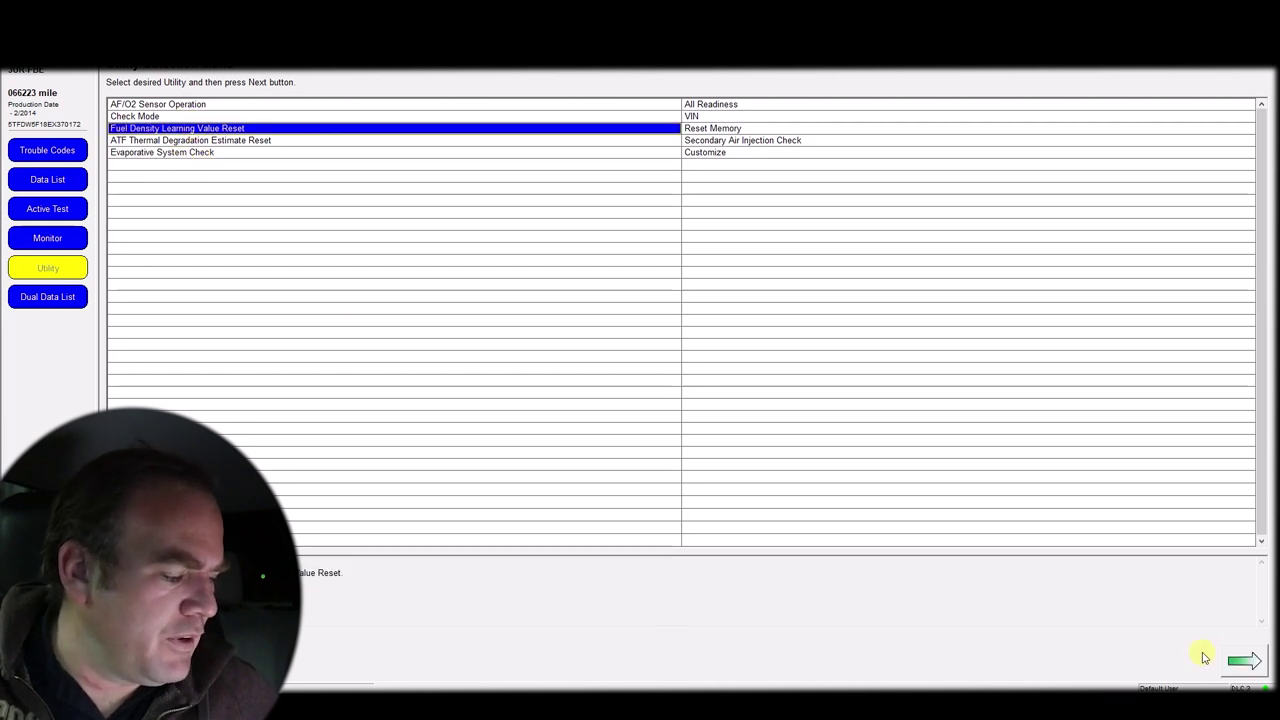
click(1240, 662)
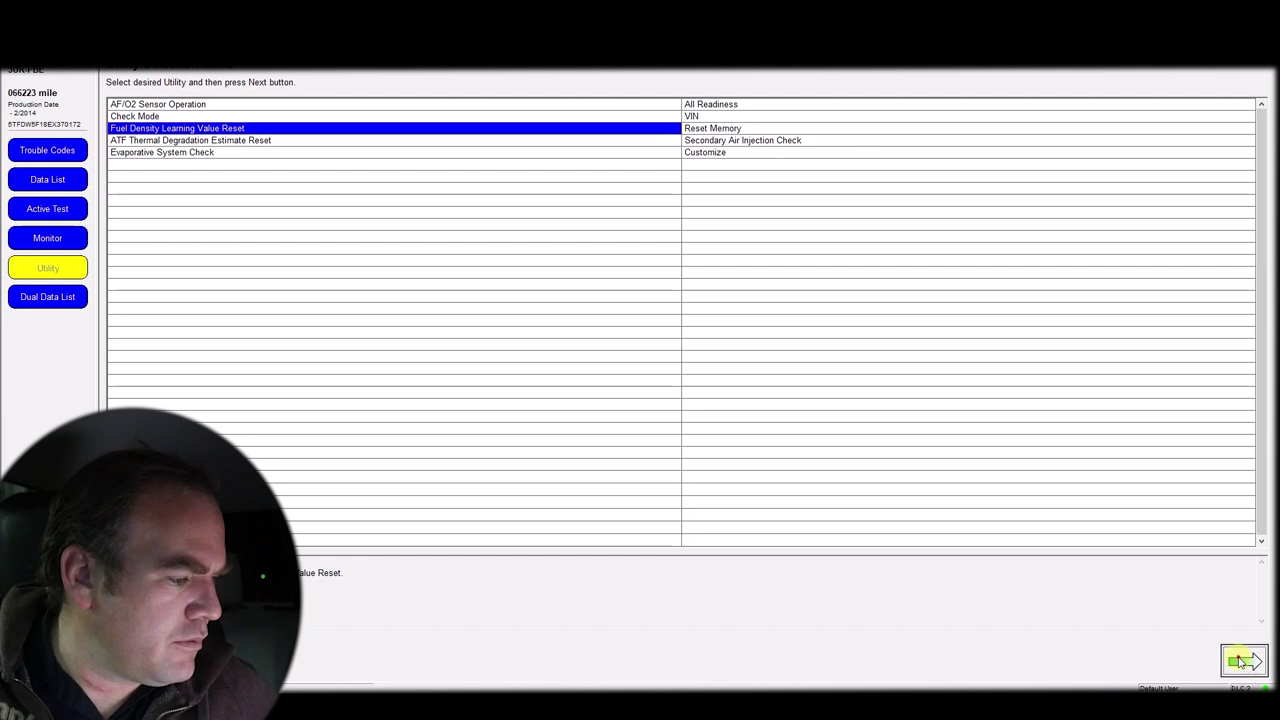
click(645, 521)
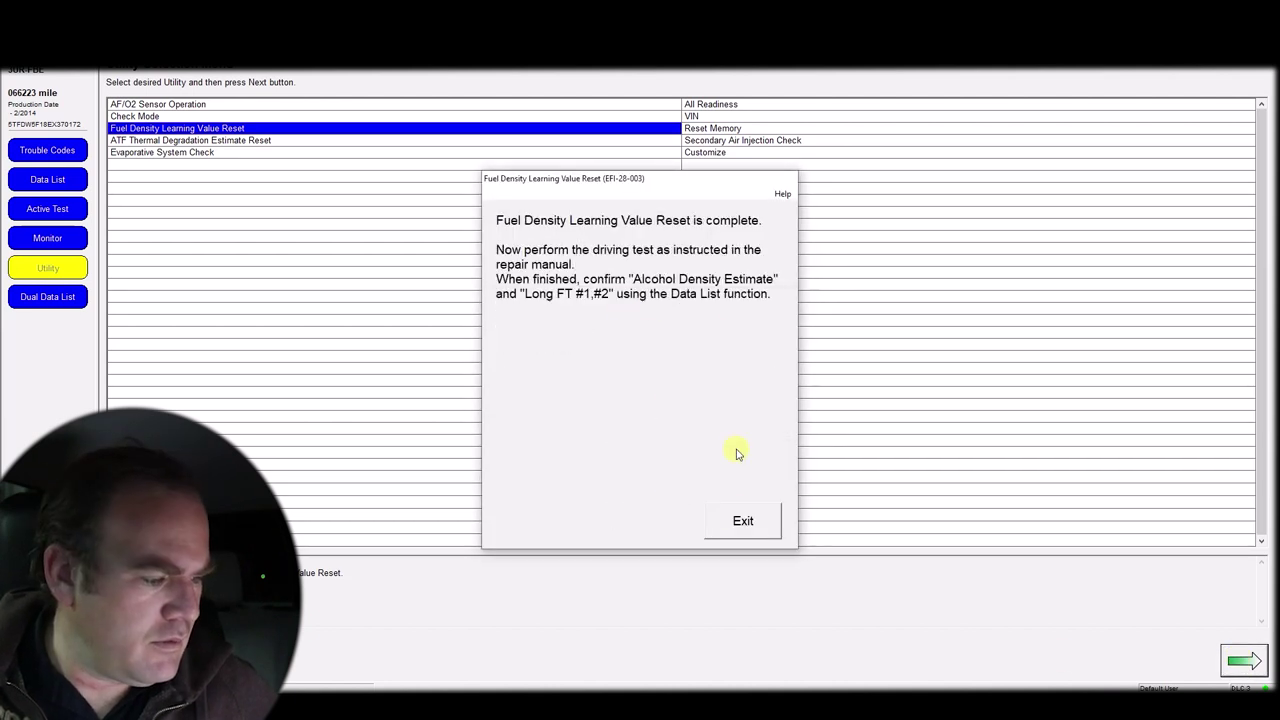
click(741, 521)
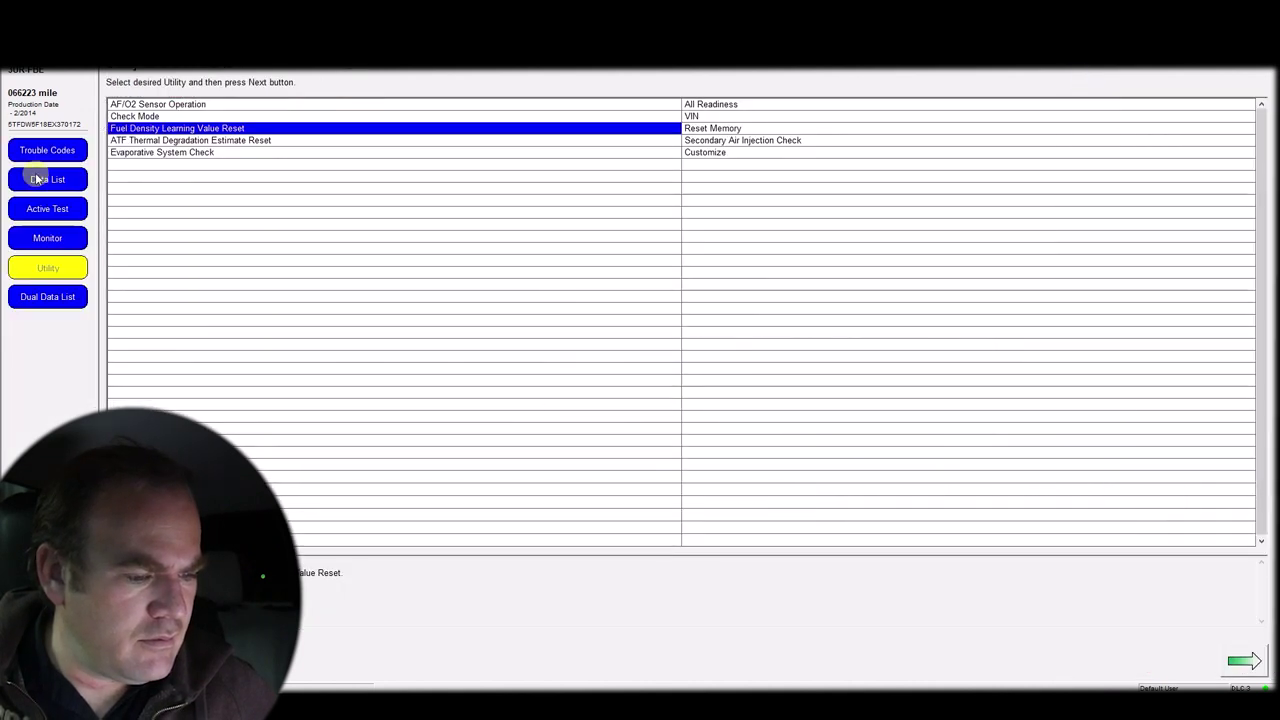
click(38, 179)
Step: Load live data with the engine idling, mark Short FT B1S1, and retry after the communication loss
click(1003, 388)
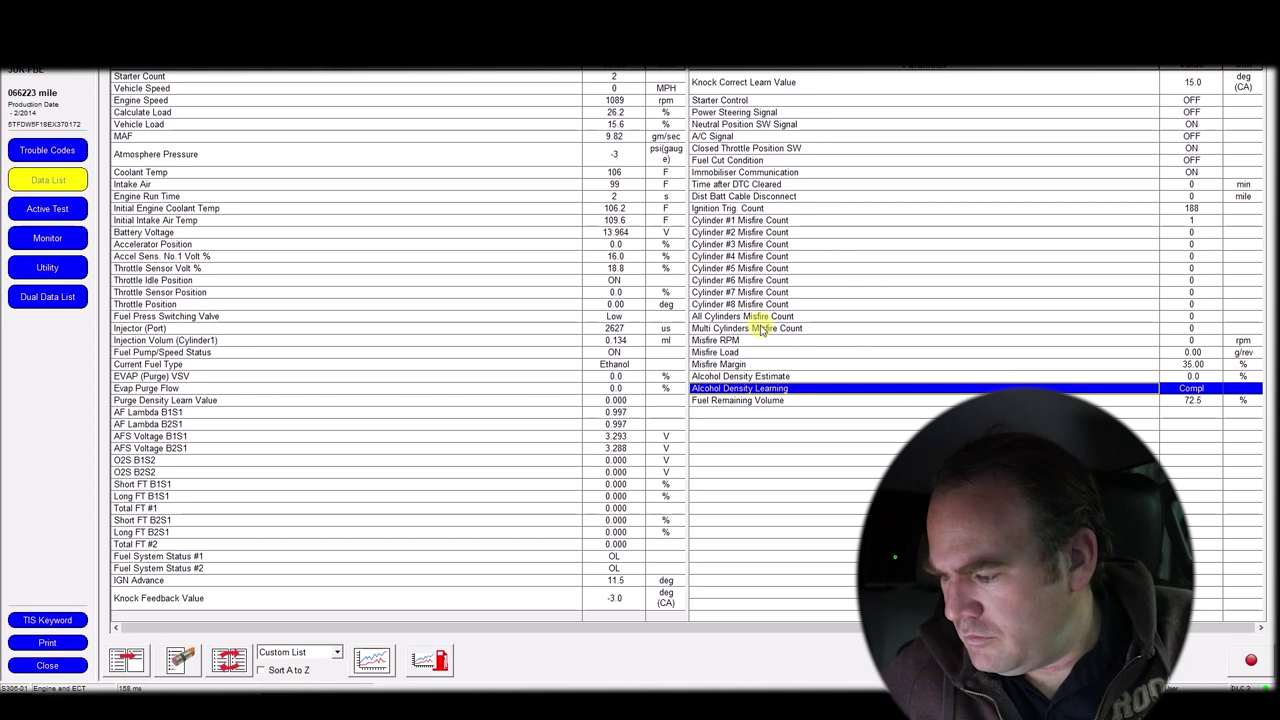
click(464, 486)
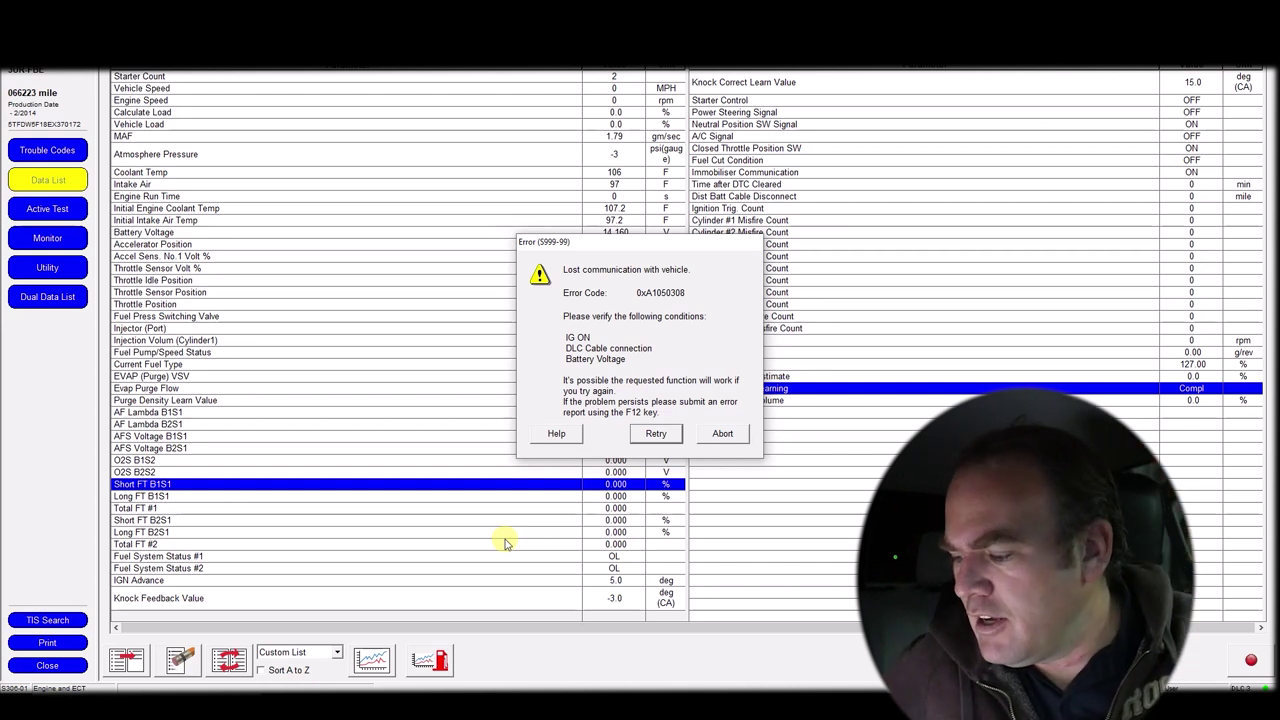
click(666, 437)
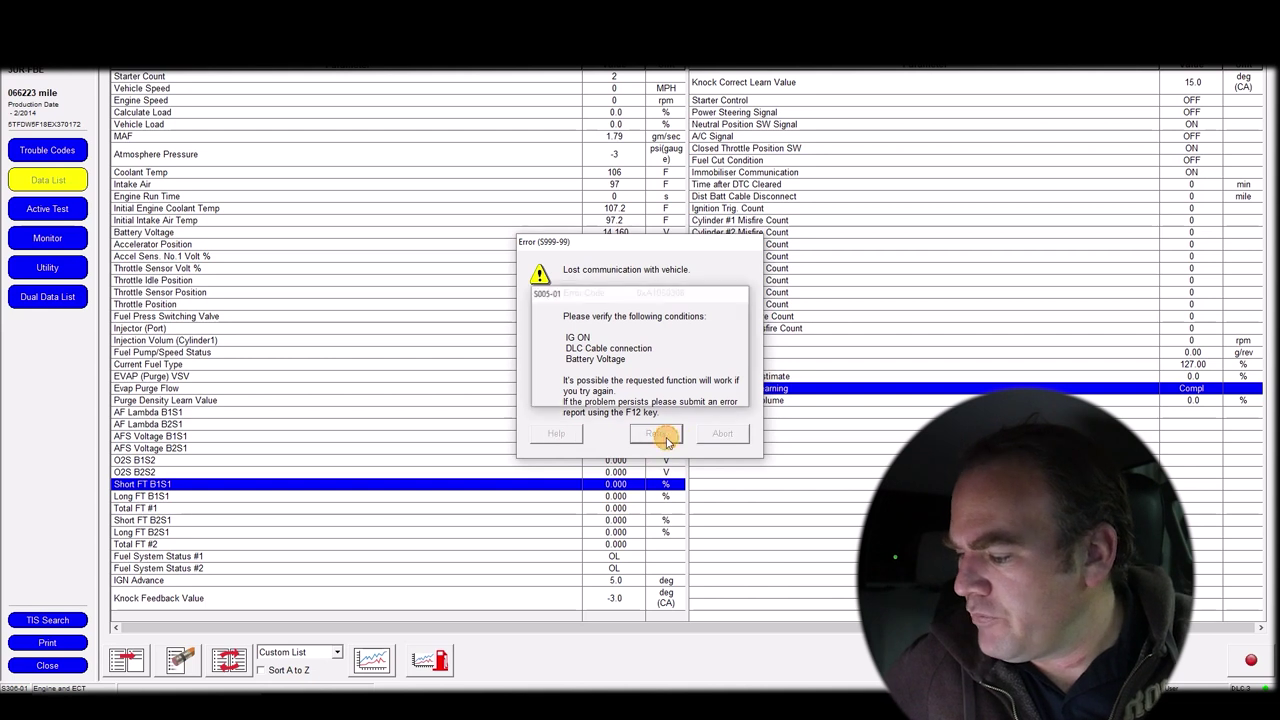